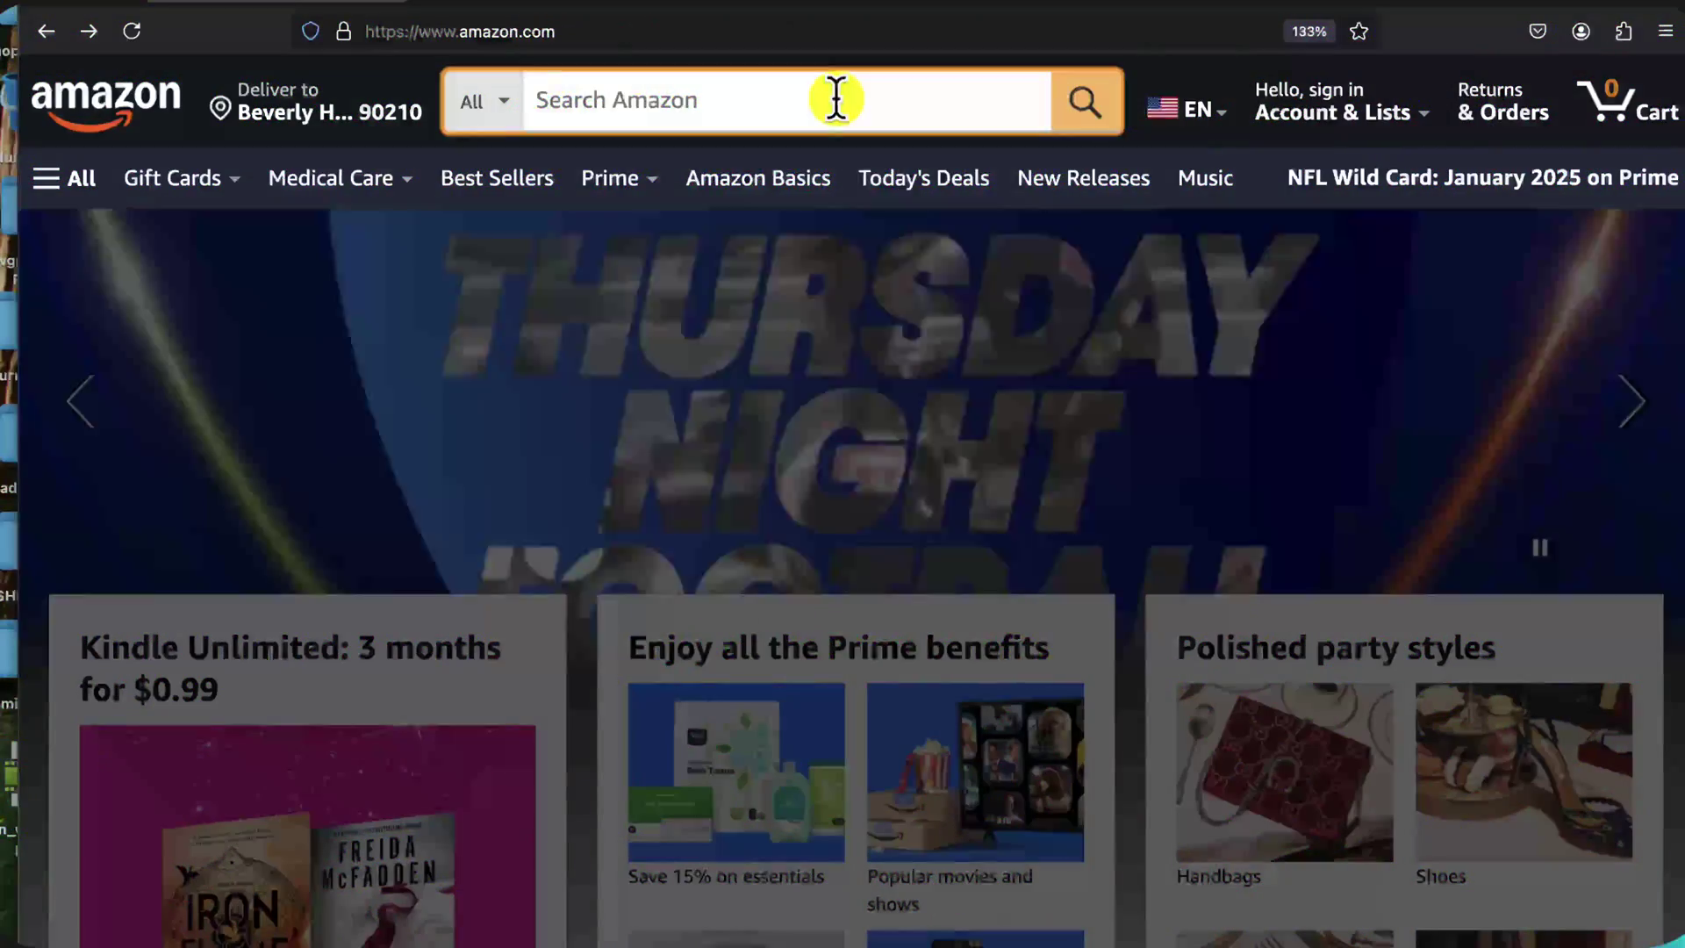
# Step: Search Amazon for 'popular graphic tees for men' and review the Bigfoot UFO tee
pyautogui.write('popu')
pyautogui.write('lar gr')
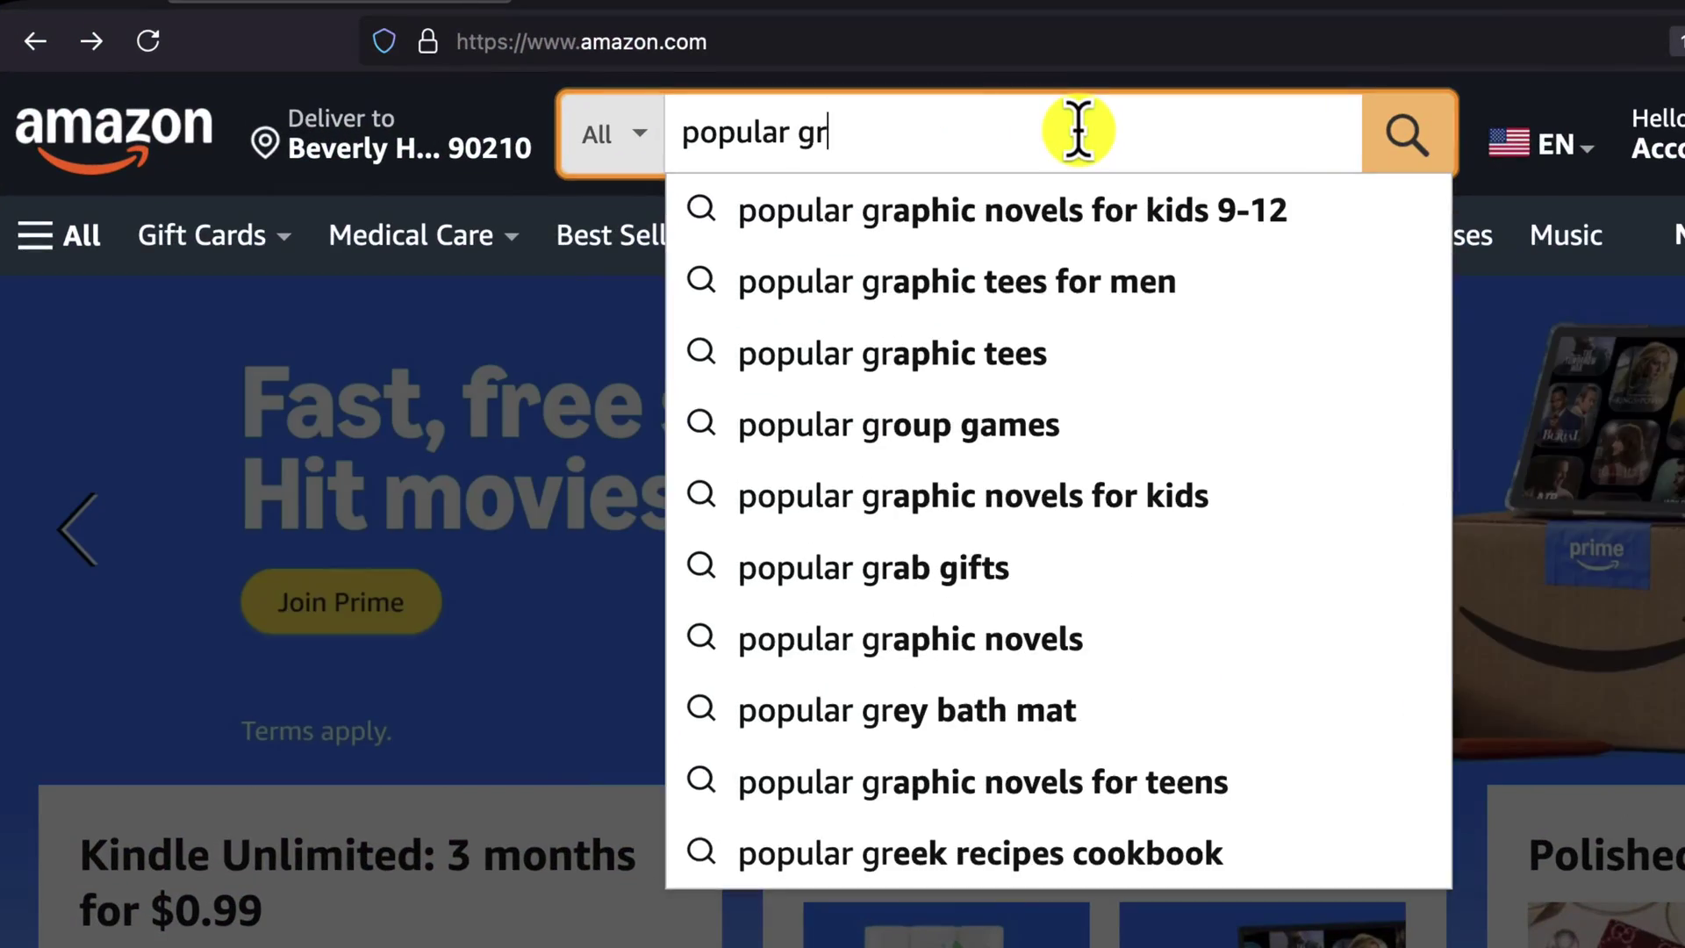
pyautogui.write('aphic')
pyautogui.click(1158, 189)
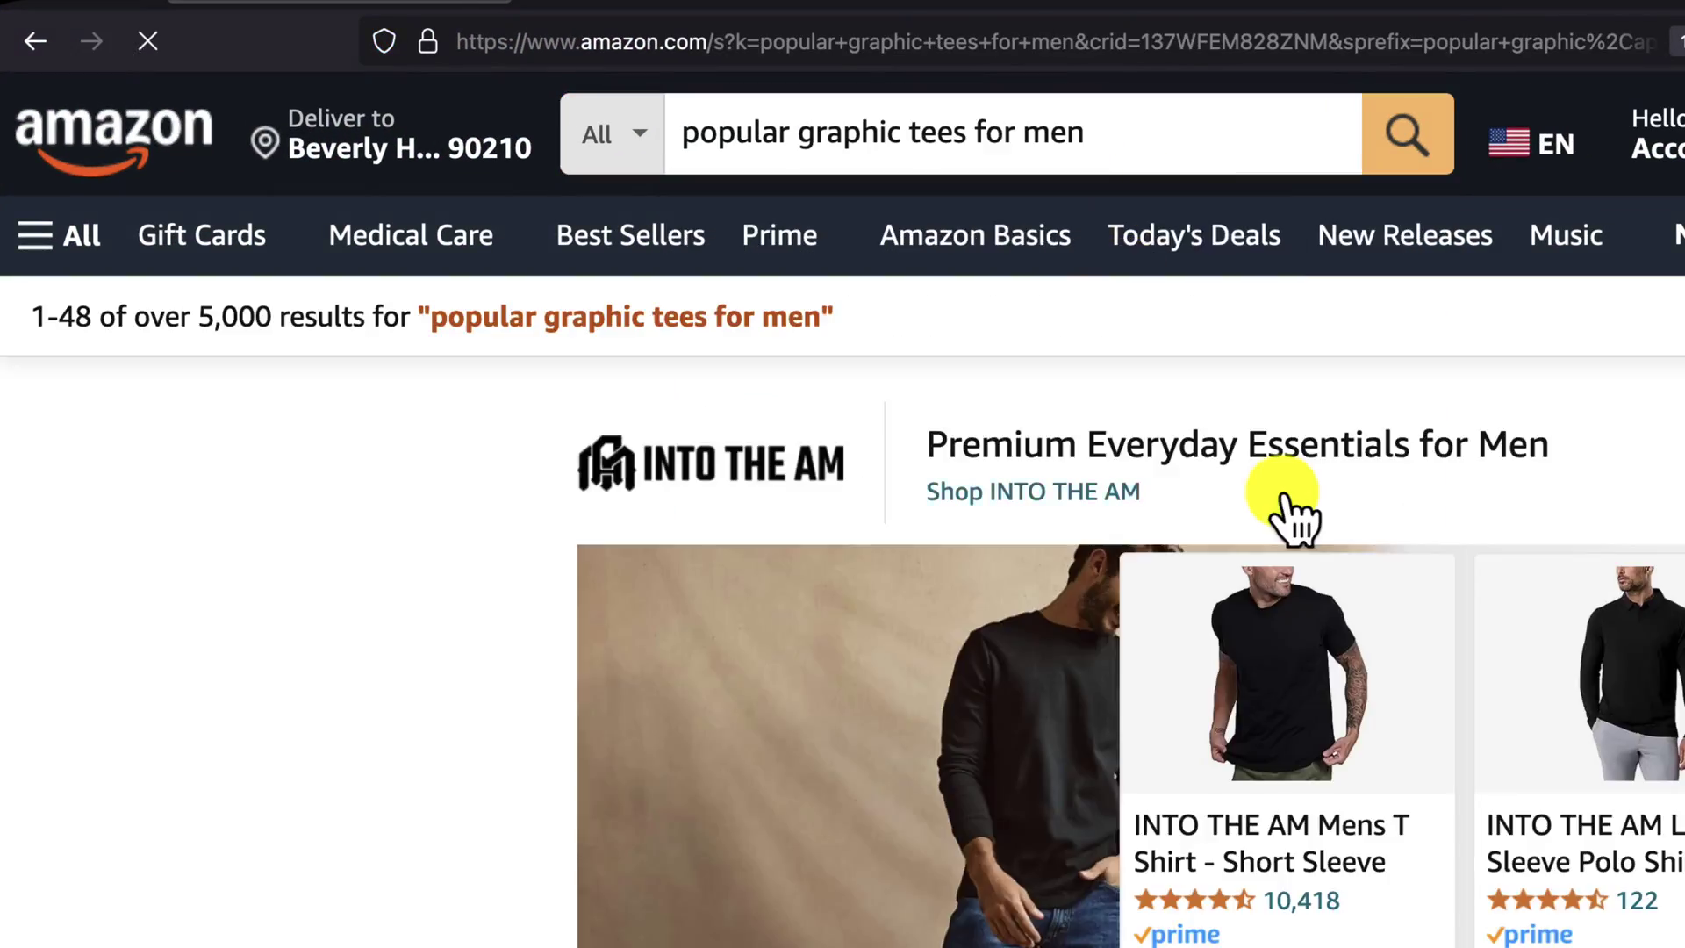
pyautogui.scroll(-5, 1287, 508)
pyautogui.scroll(-15, 763, 452)
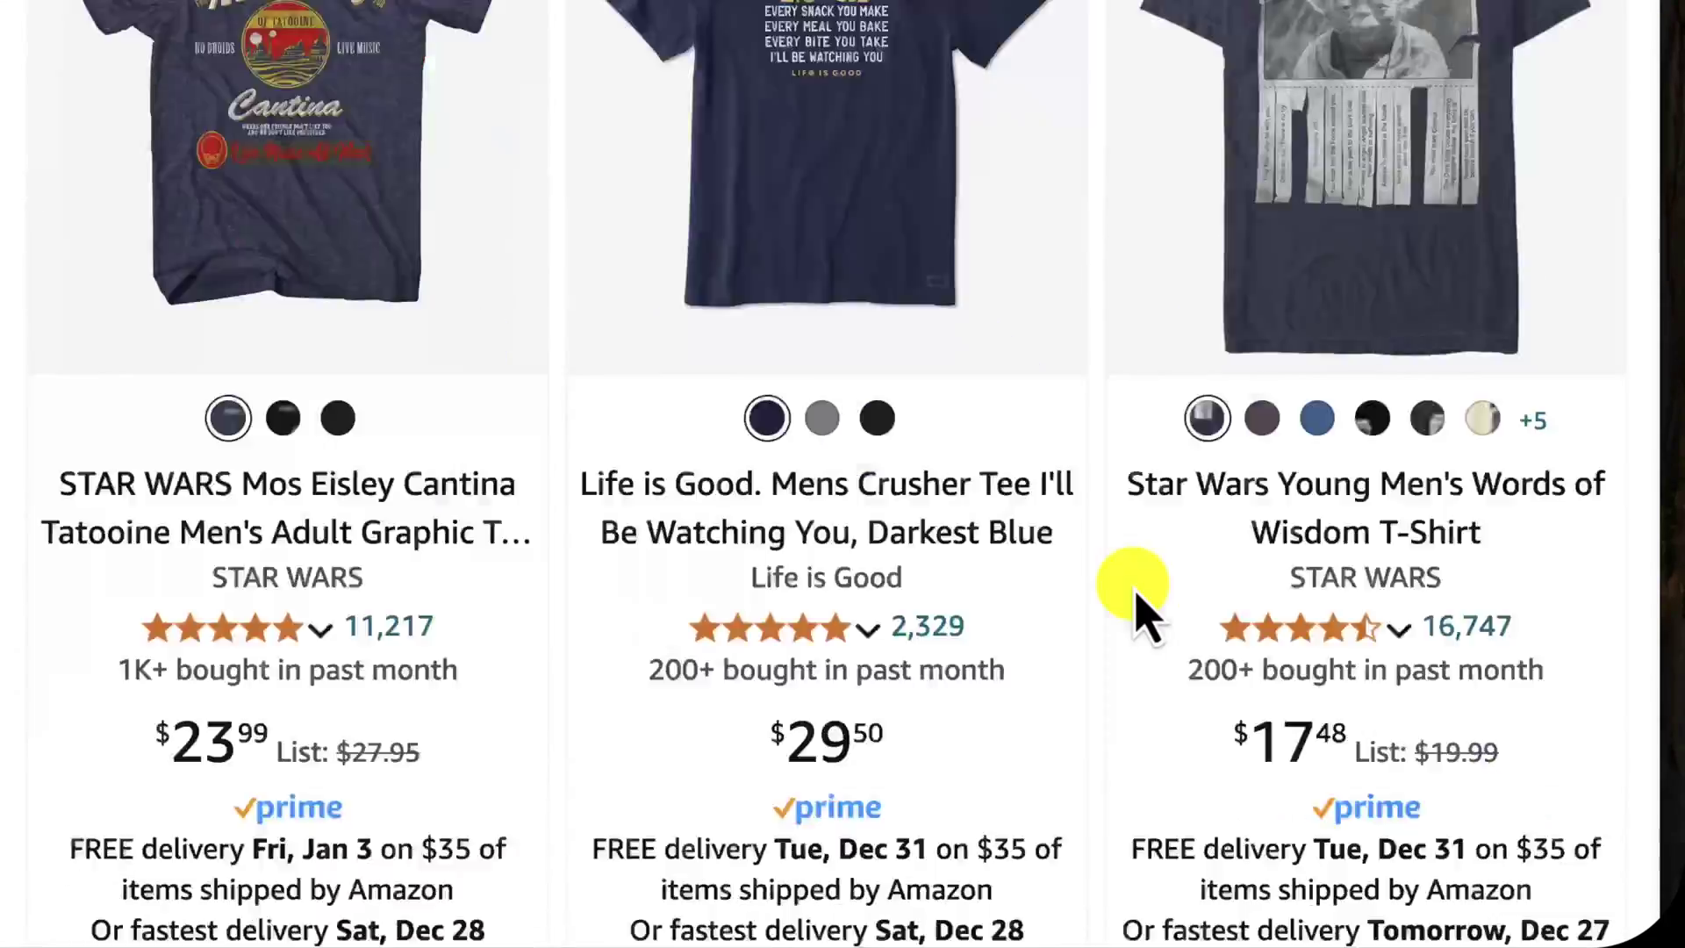
pyautogui.scroll(-15, 1140, 614)
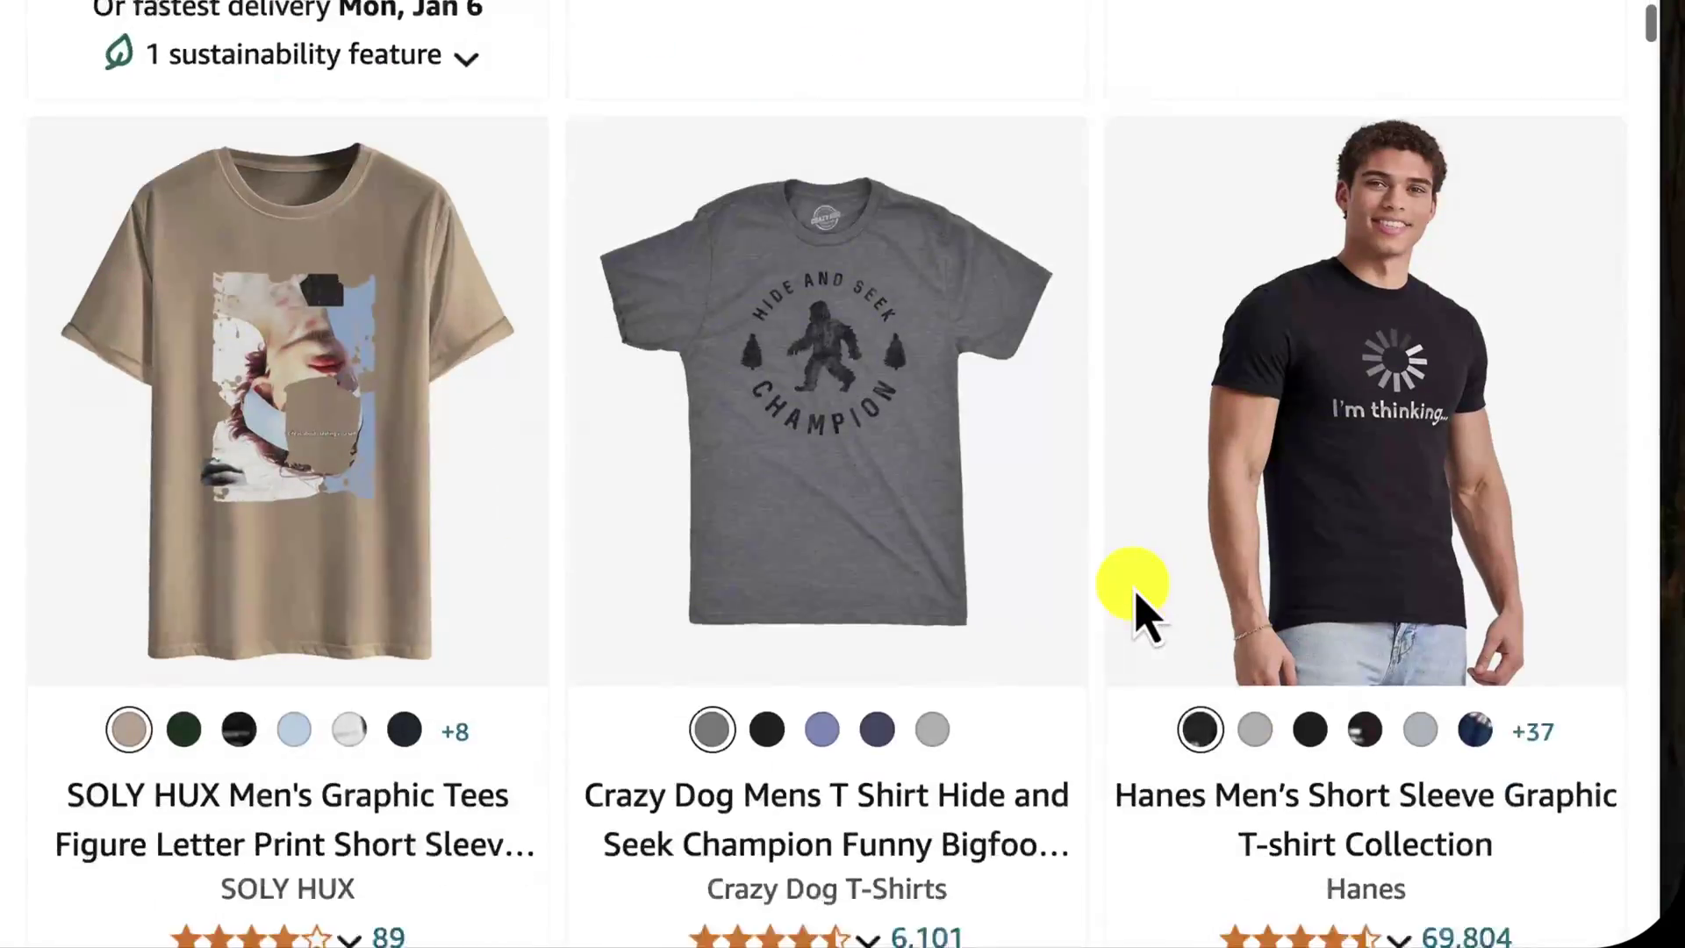
pyautogui.scroll(-15, 899, 596)
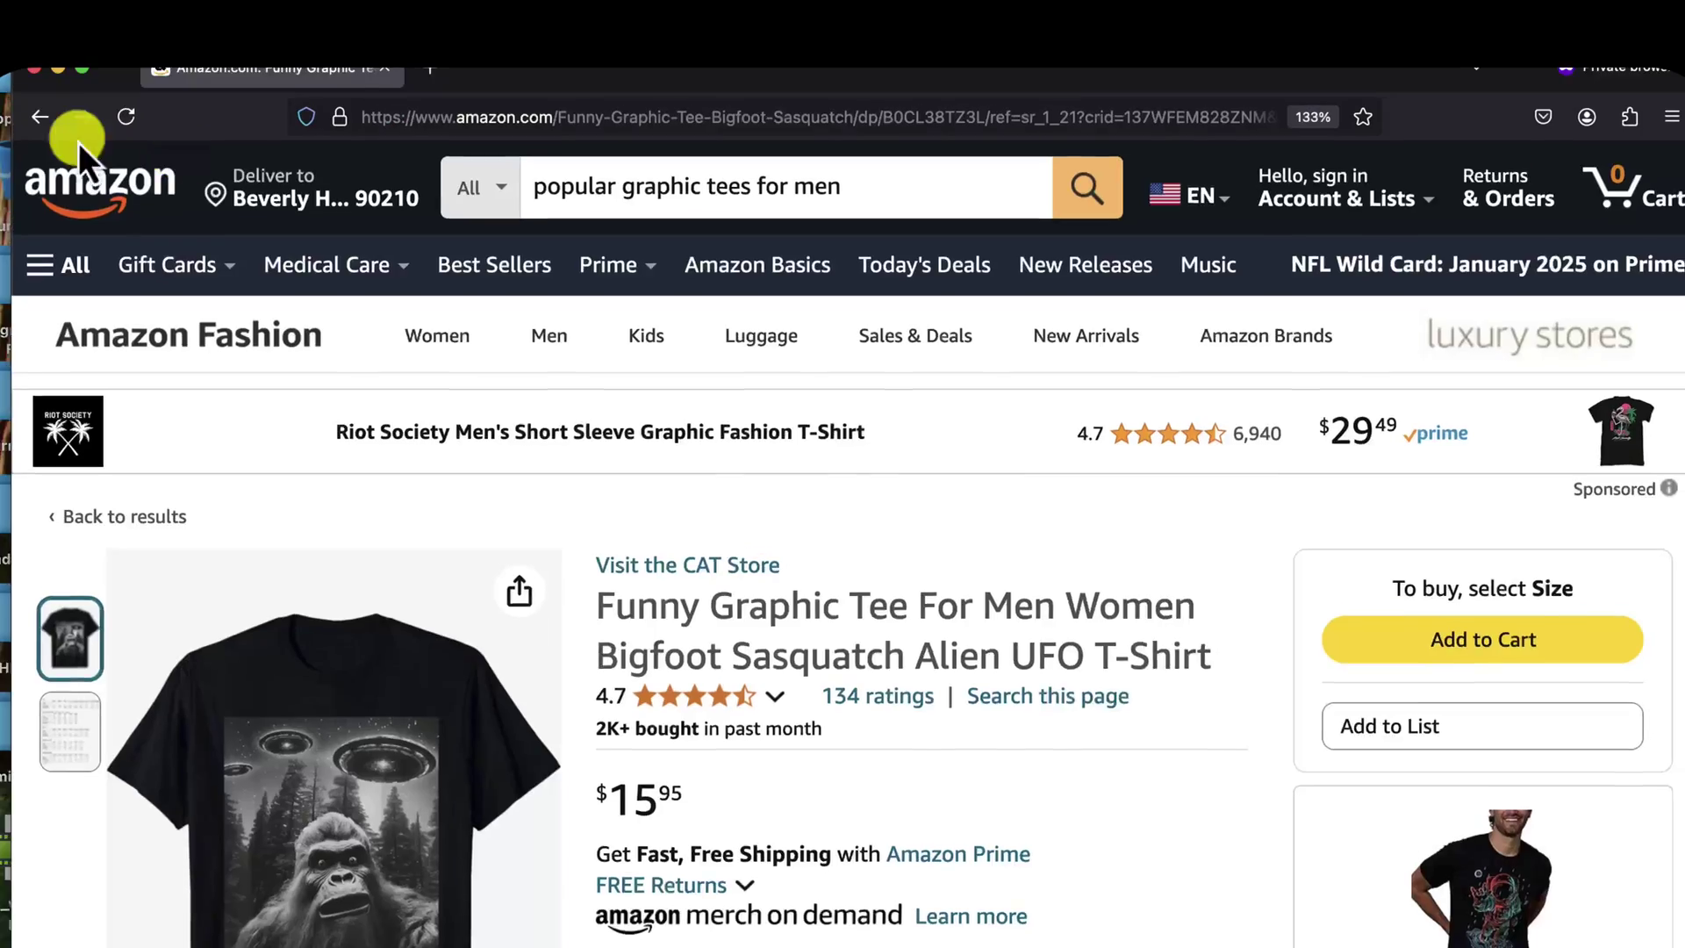
pyautogui.click(40, 117)
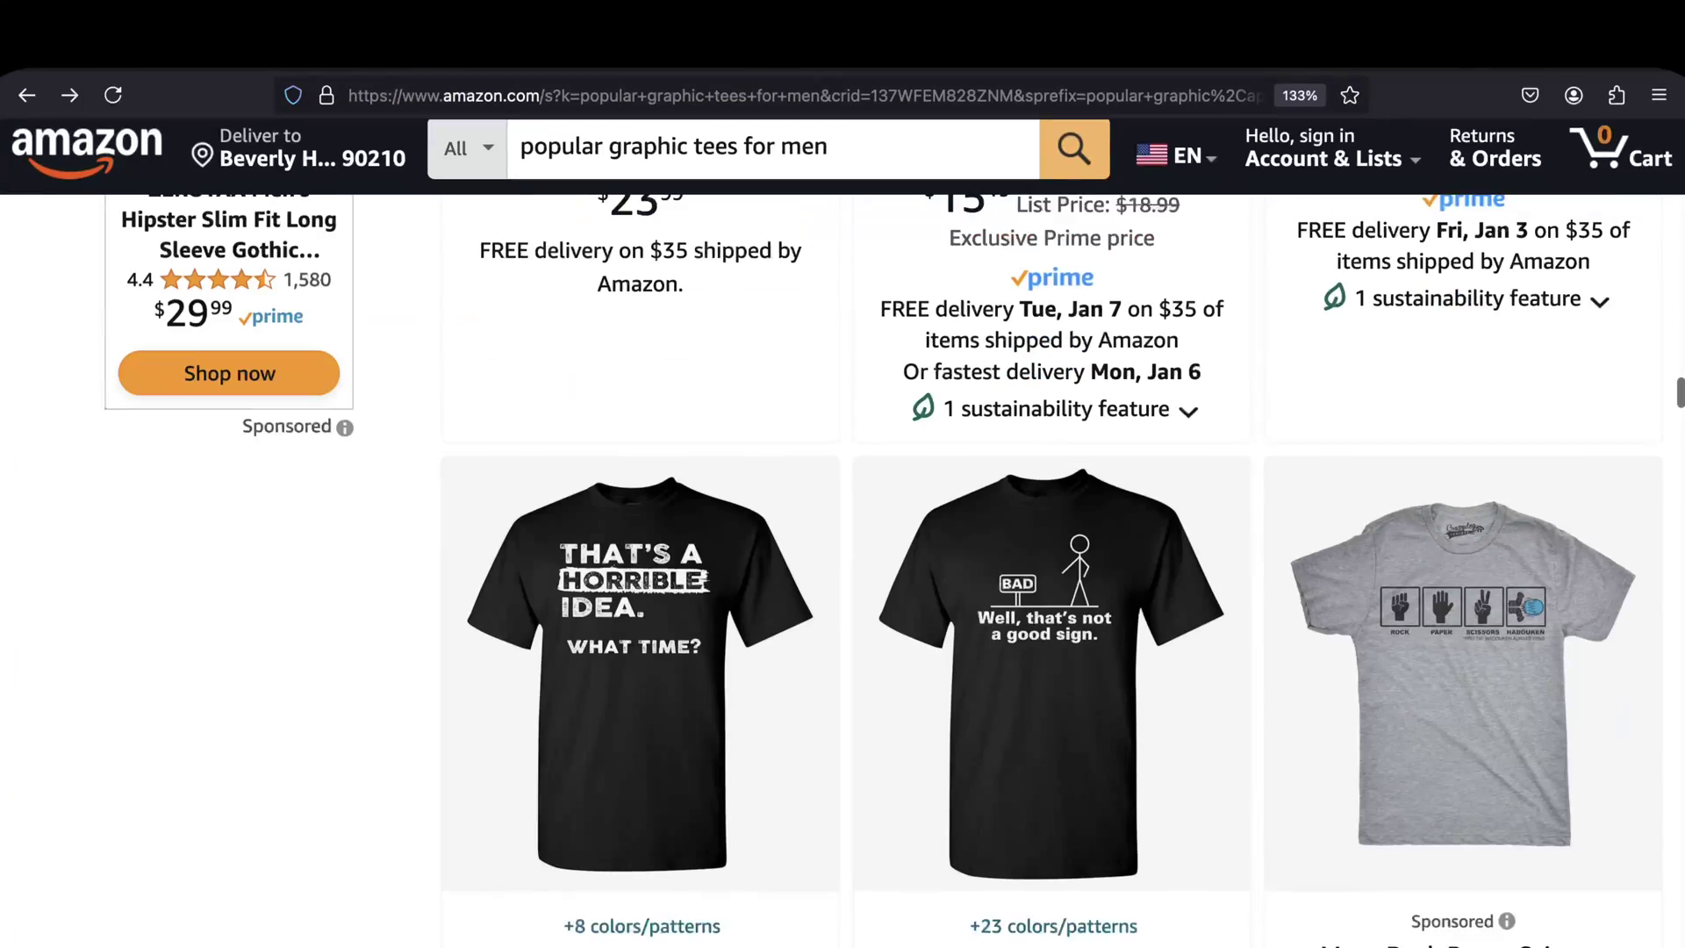
# Step: Capture a screenshot of the DAD-A-BASE shirt from the results
pyautogui.scroll(-10, 833, 846)
pyautogui.scroll(-15, 834, 846)
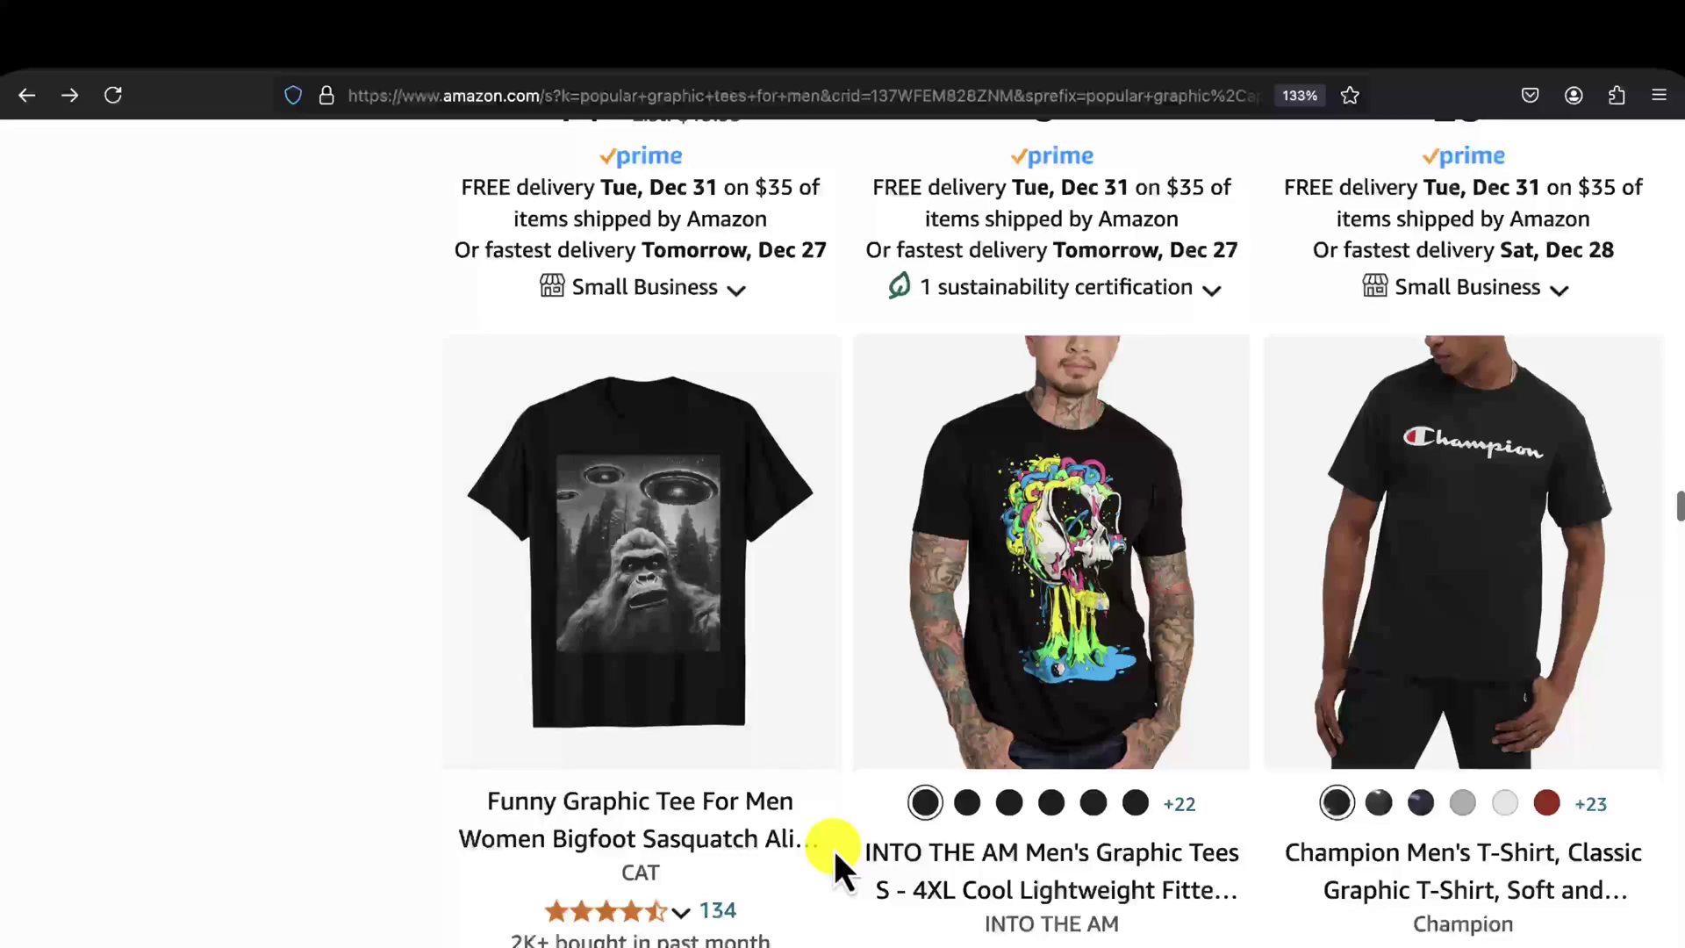
pyautogui.scroll(-5, 834, 846)
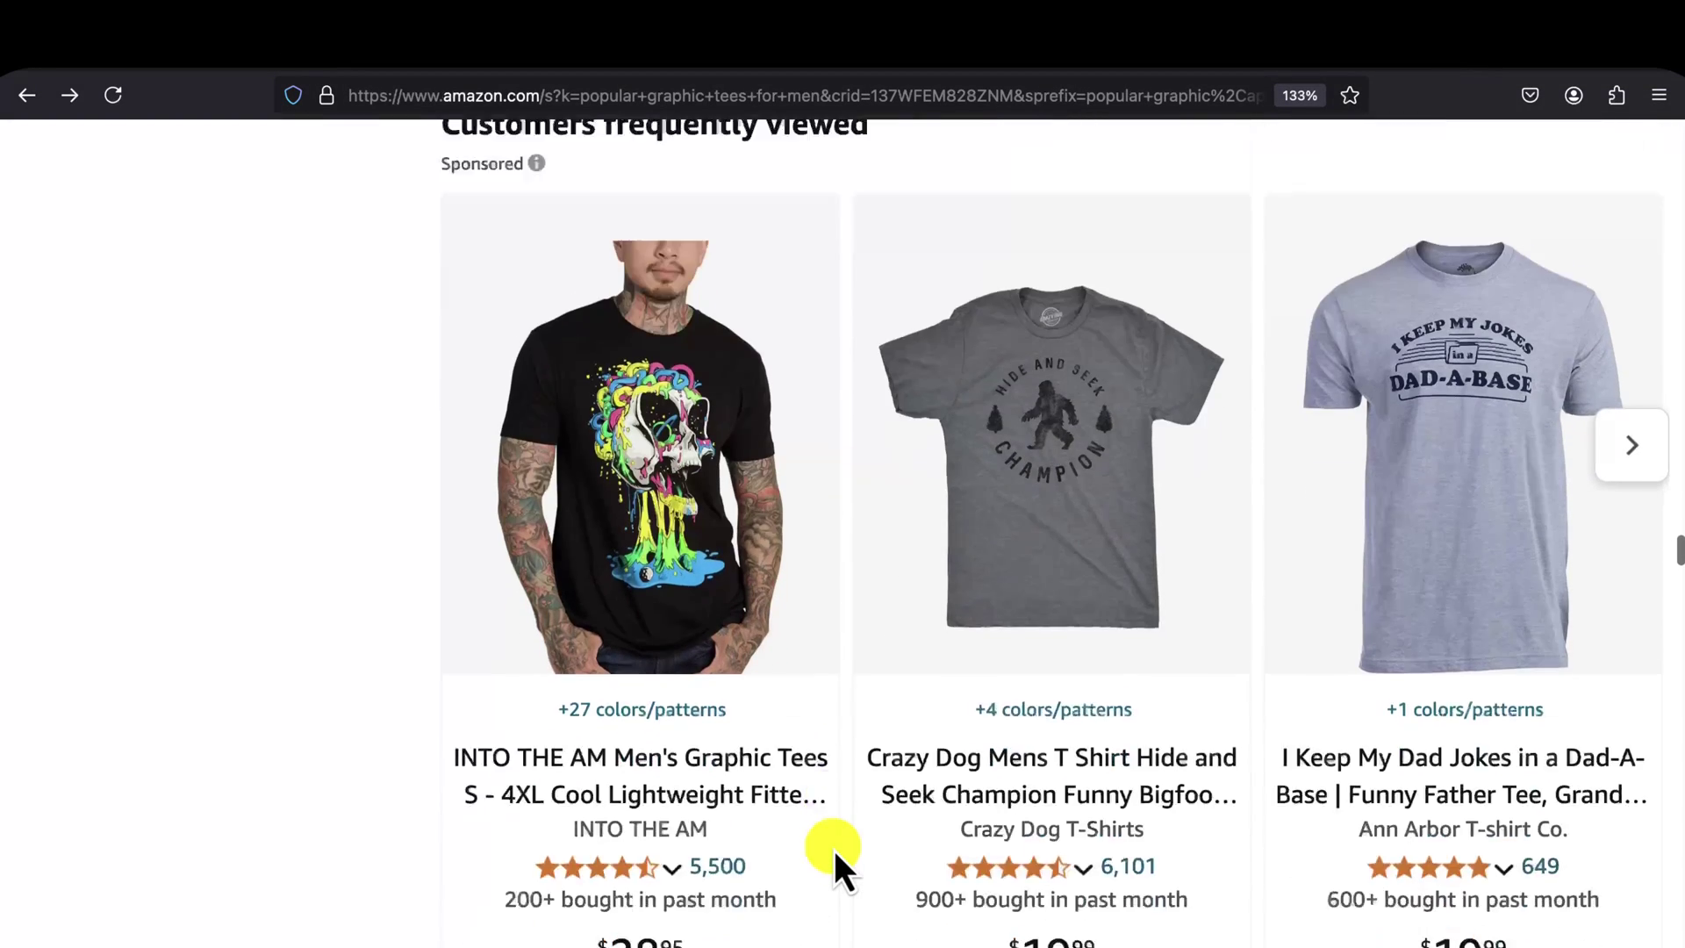
pyautogui.press('super+shift+4')
pyautogui.moveTo(1267, 191); pyautogui.dragTo(1658, 667)
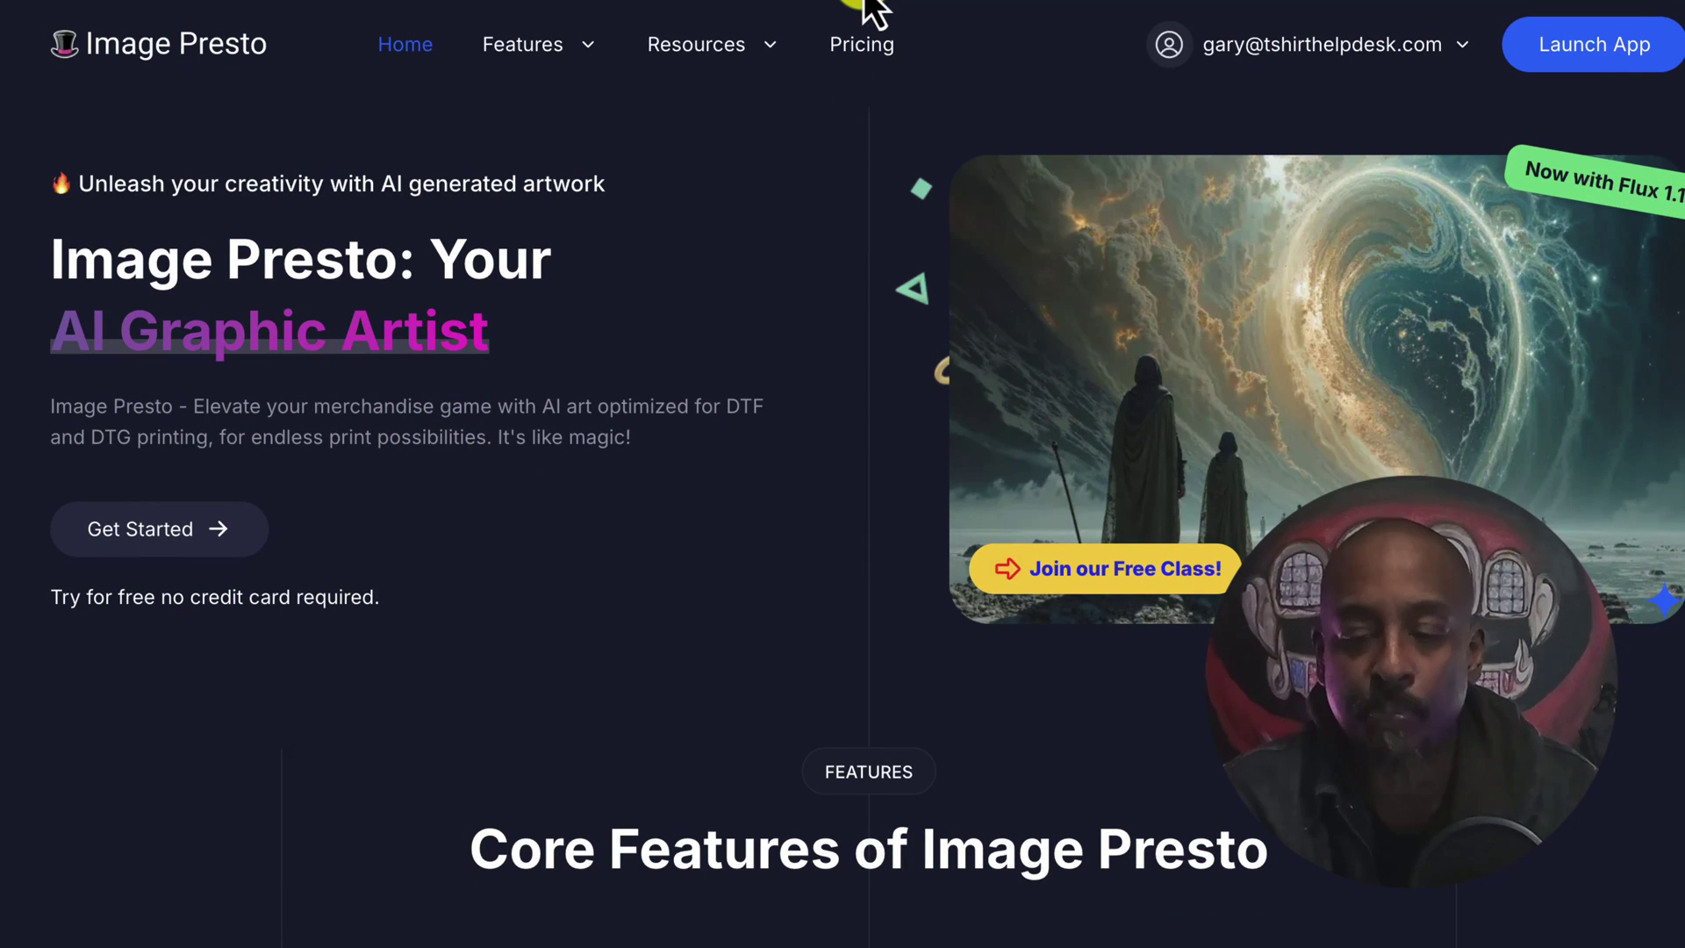
# Step: Launch Image Presto's Image Generation tool with Flux, Pro 1.1 (Quality), WEBP and Square (1:1)
pyautogui.click(1619, 49)
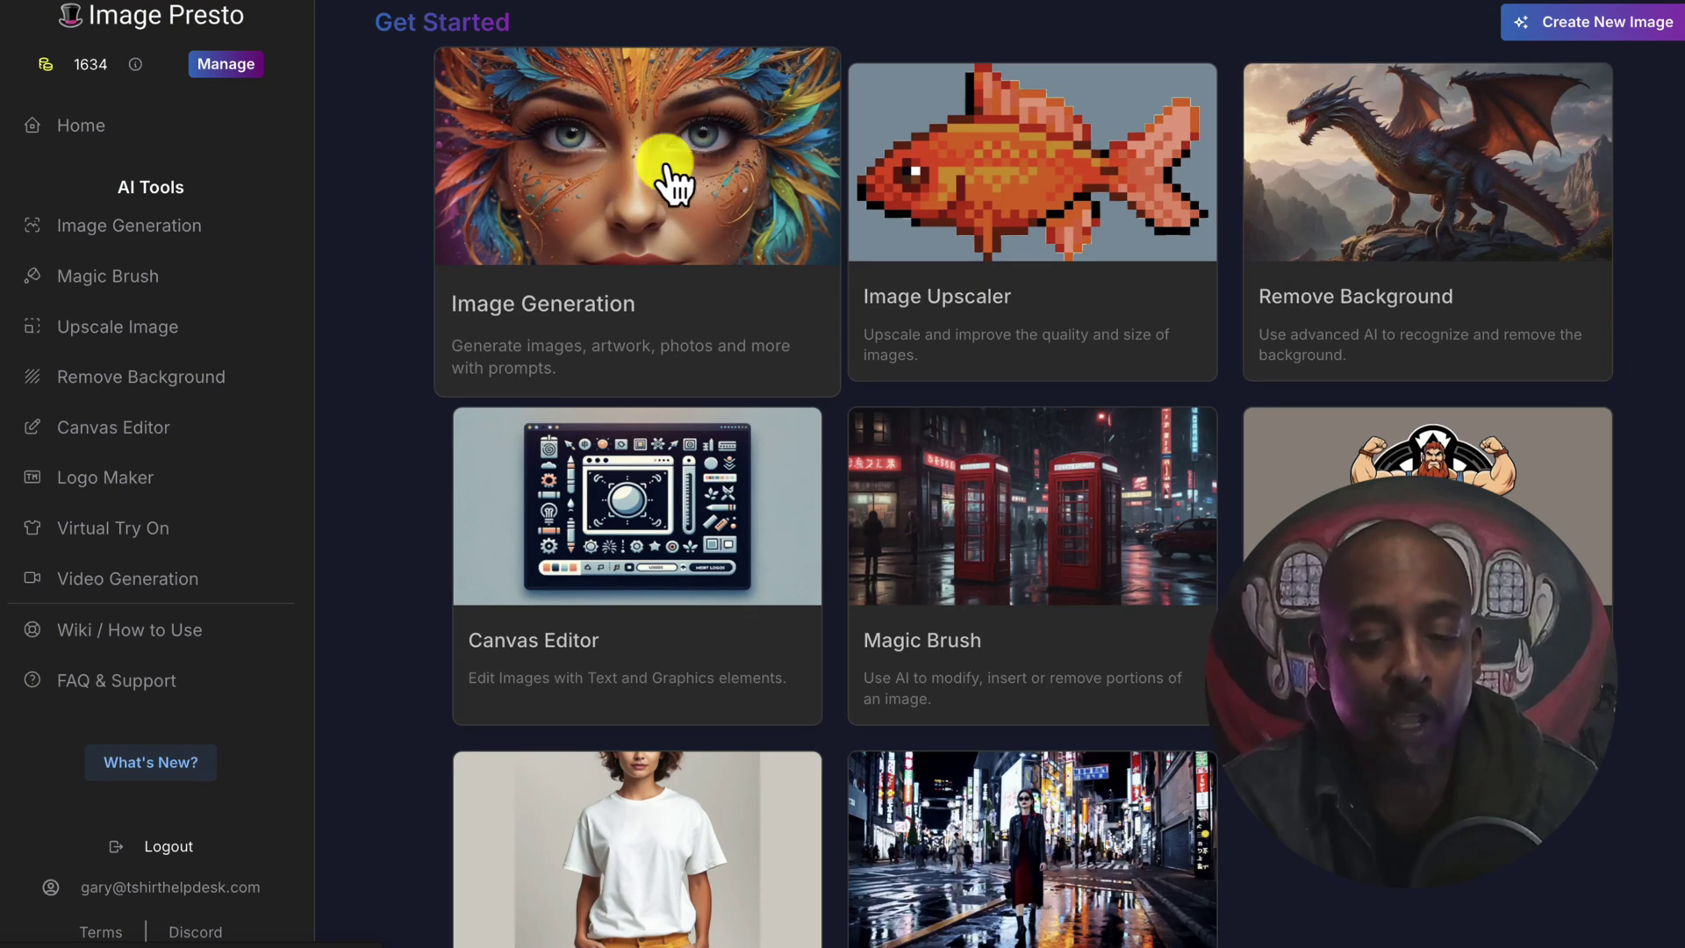
pyautogui.click(599, 204)
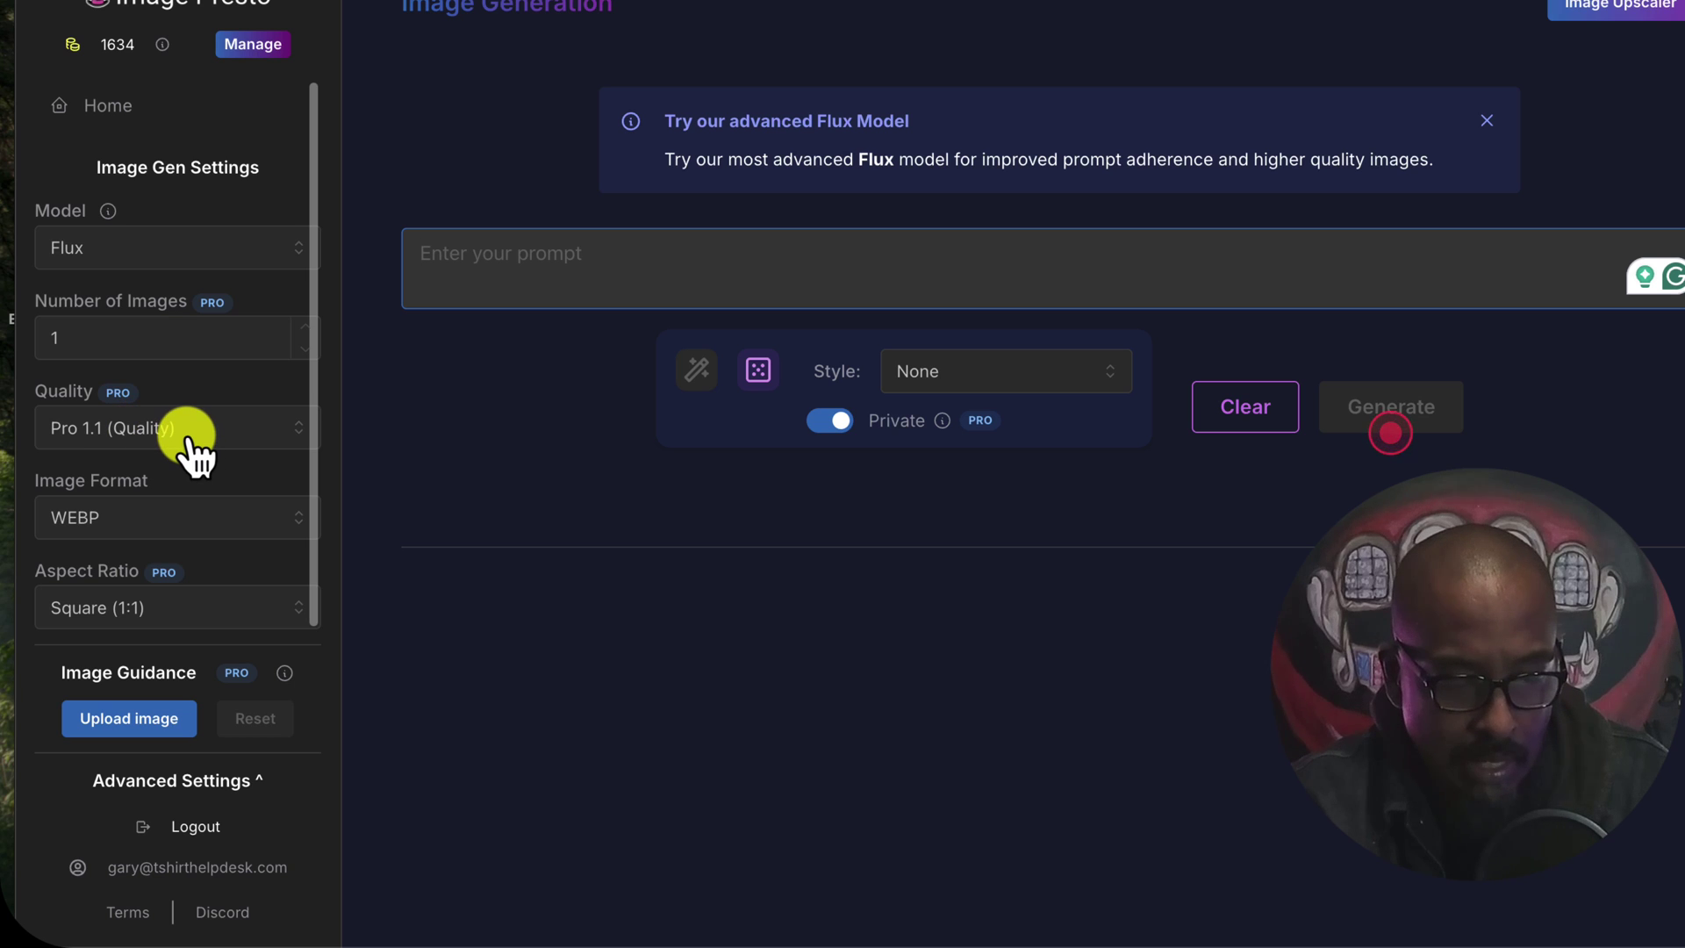
pyautogui.scroll(-2, 208, 579)
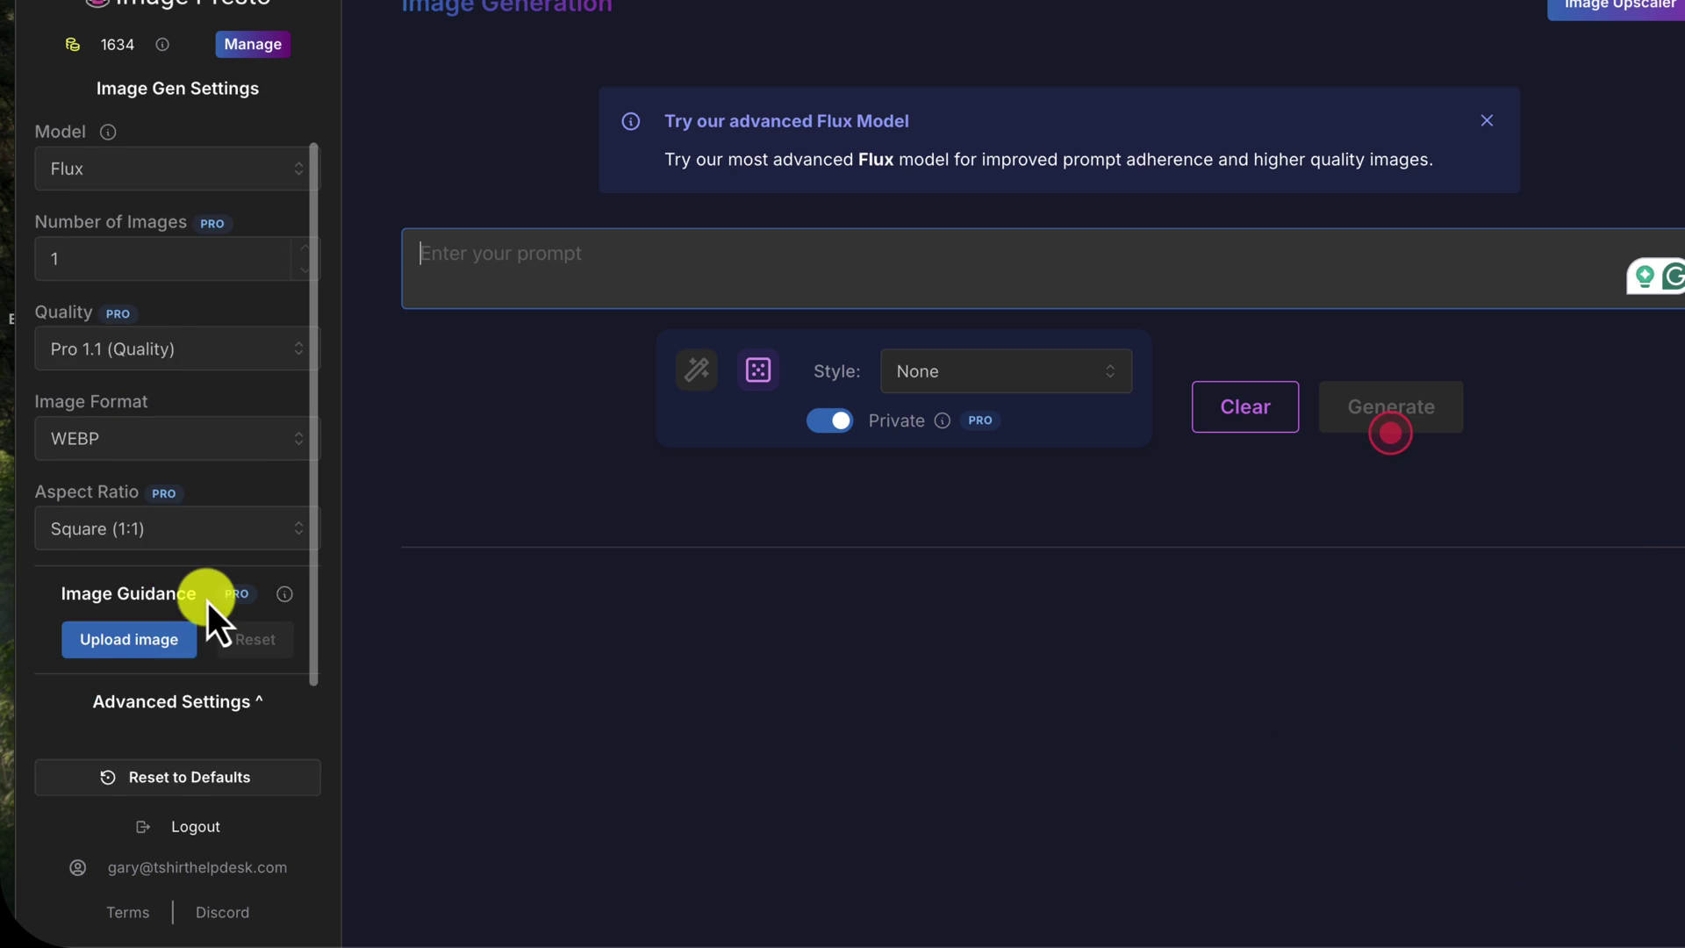
pyautogui.scroll(2, 208, 602)
# Step: Keep the Square aspect ratio and Edge Detect (Canny) as the control type
pyautogui.click(175, 618)
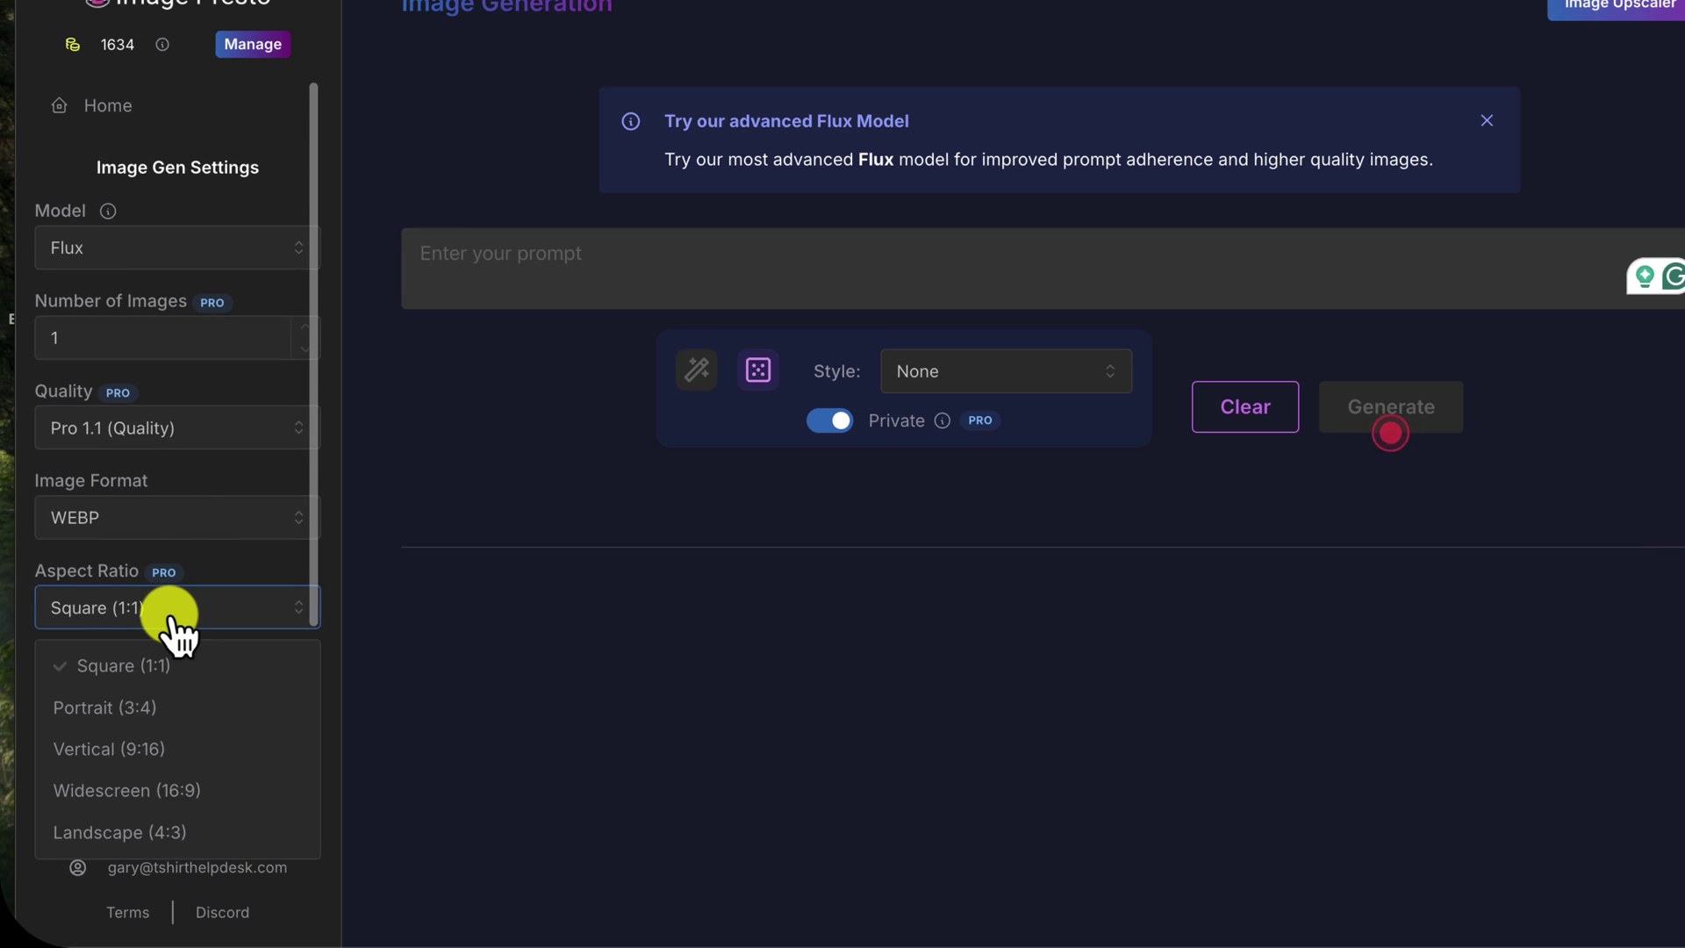
pyautogui.click(171, 622)
pyautogui.scroll(-1, 188, 645)
pyautogui.scroll(-8, 208, 598)
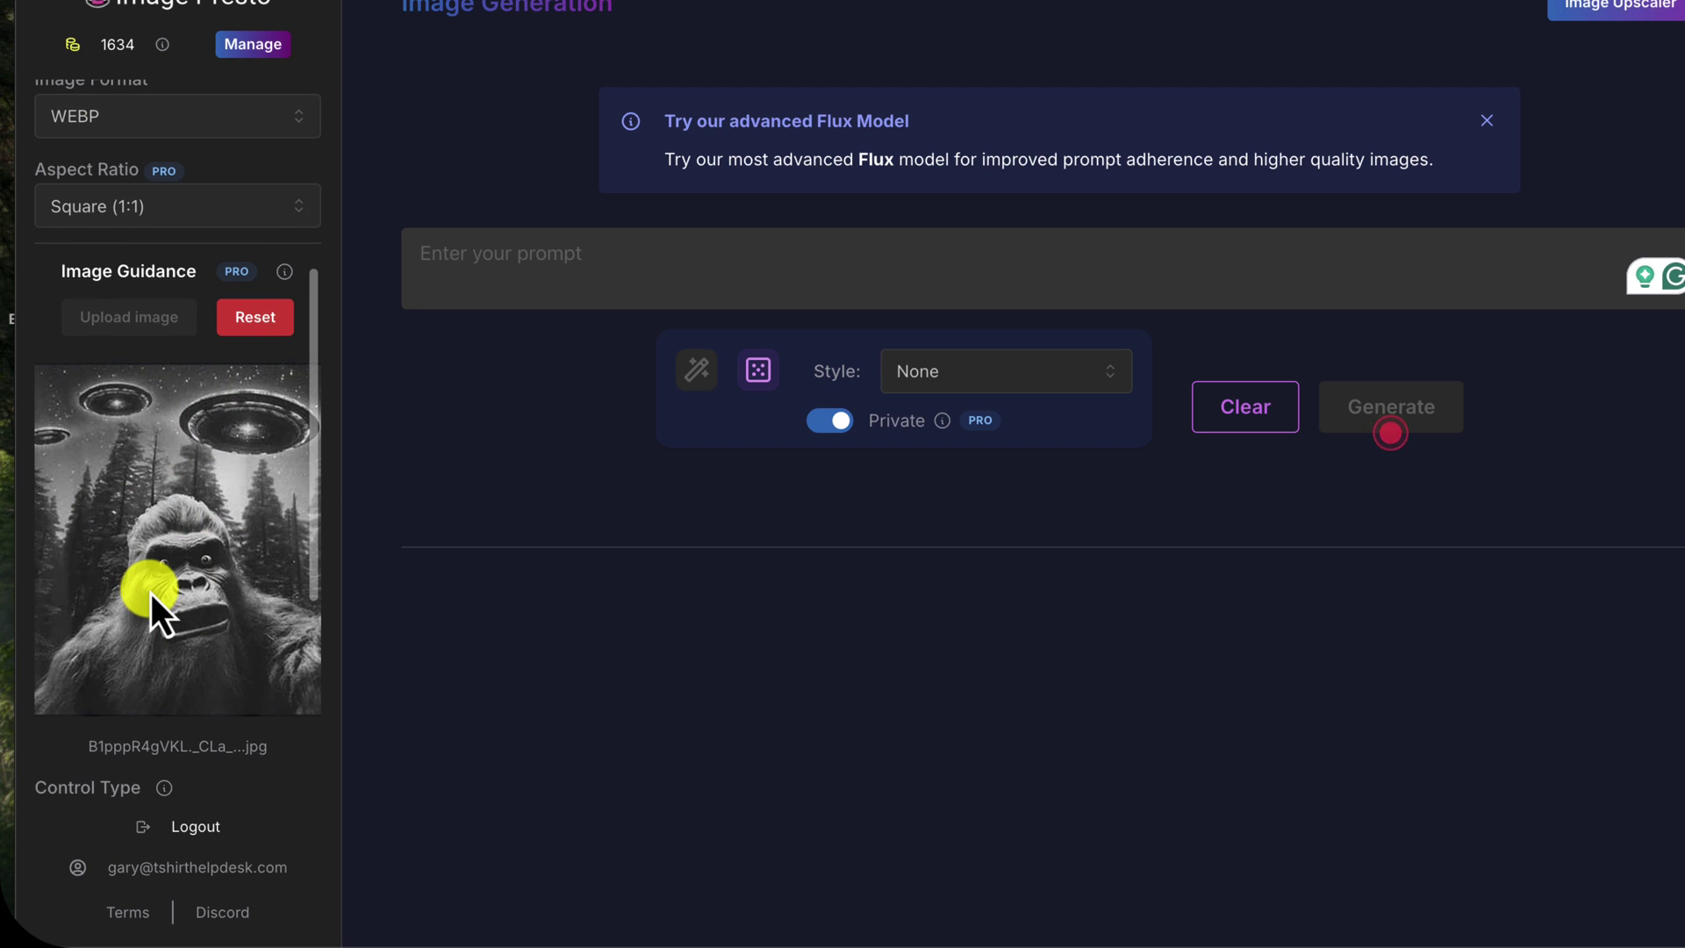
pyautogui.scroll(1, 151, 593)
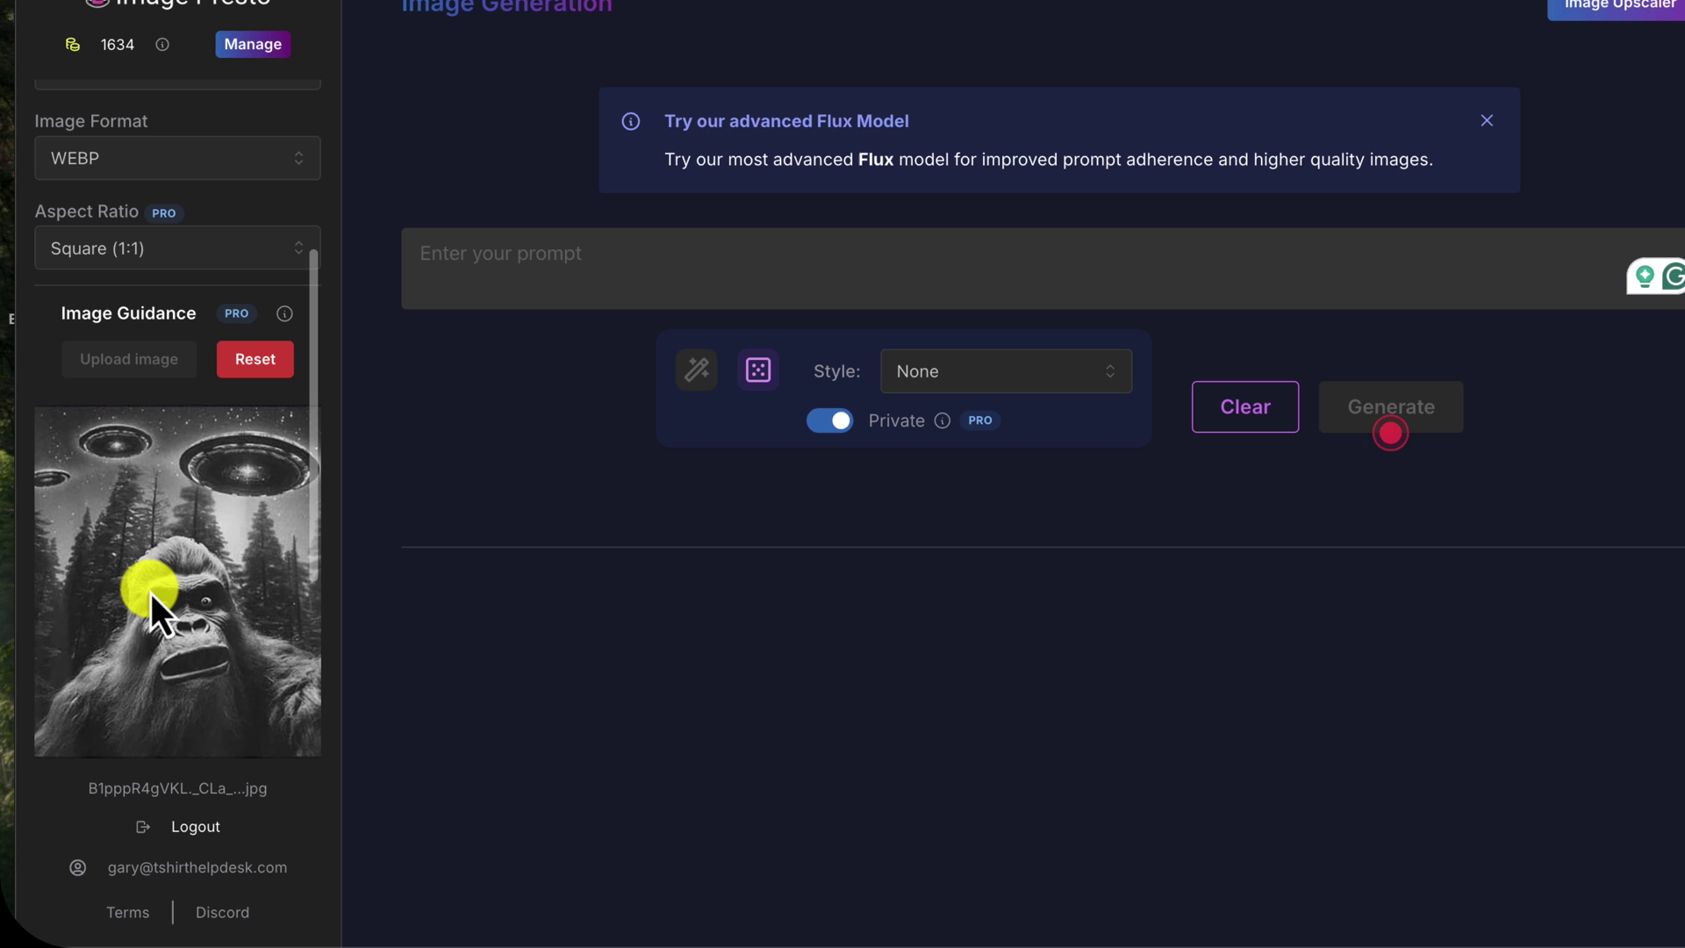
pyautogui.scroll(-6, 145, 582)
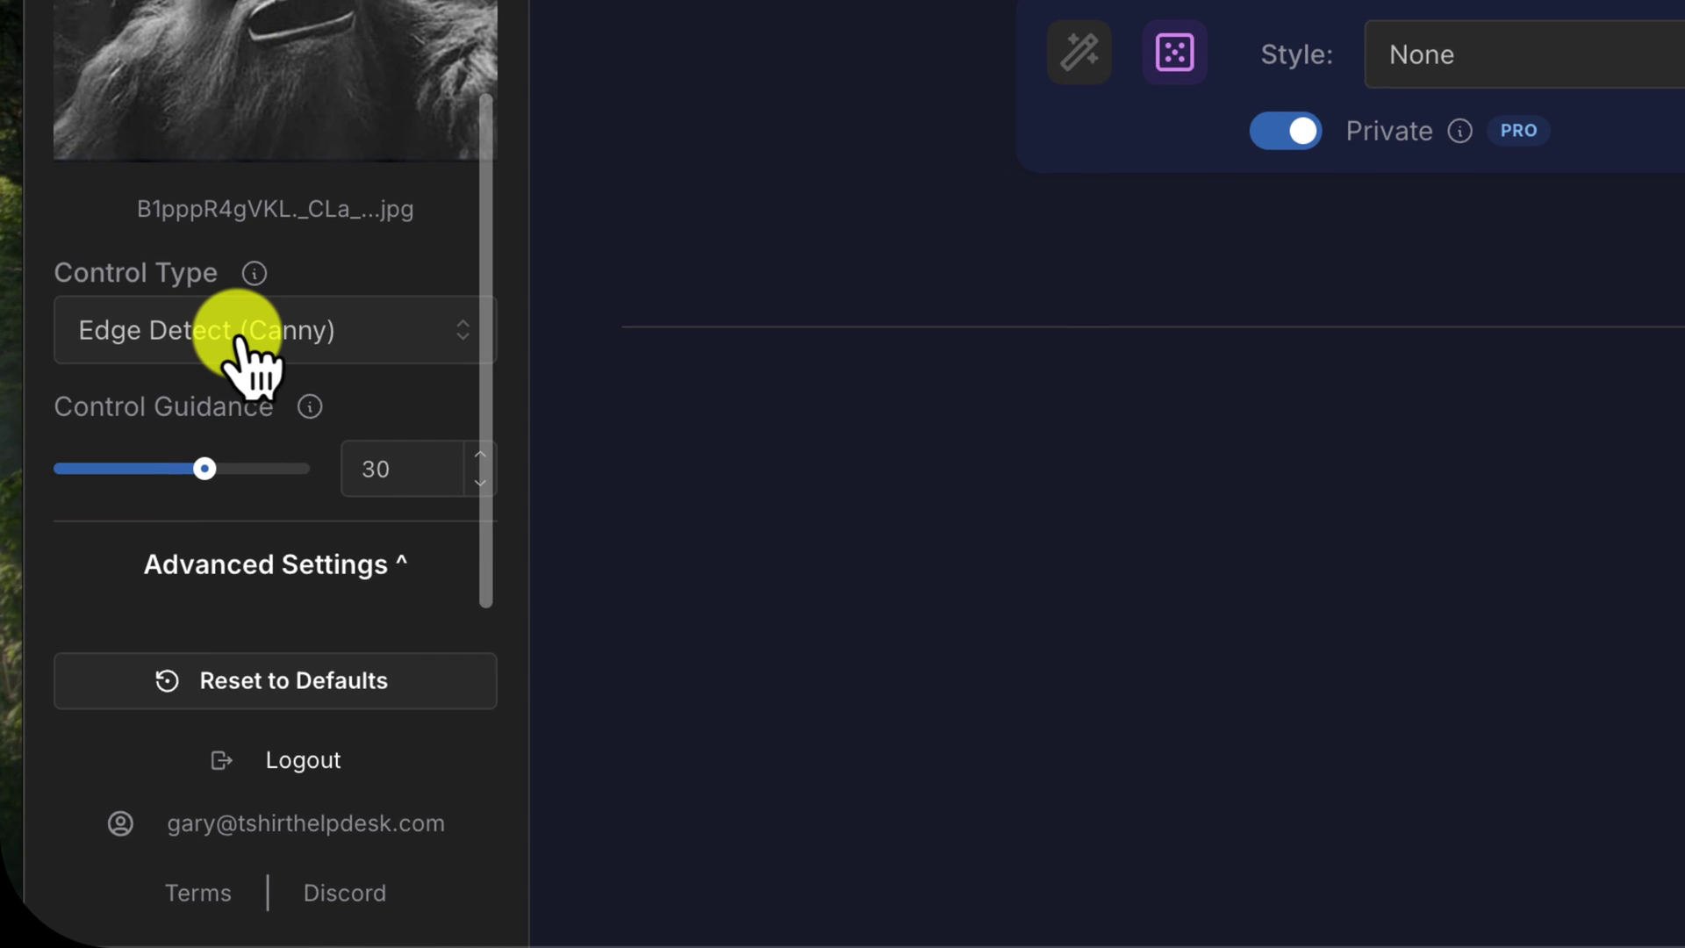
pyautogui.click(279, 334)
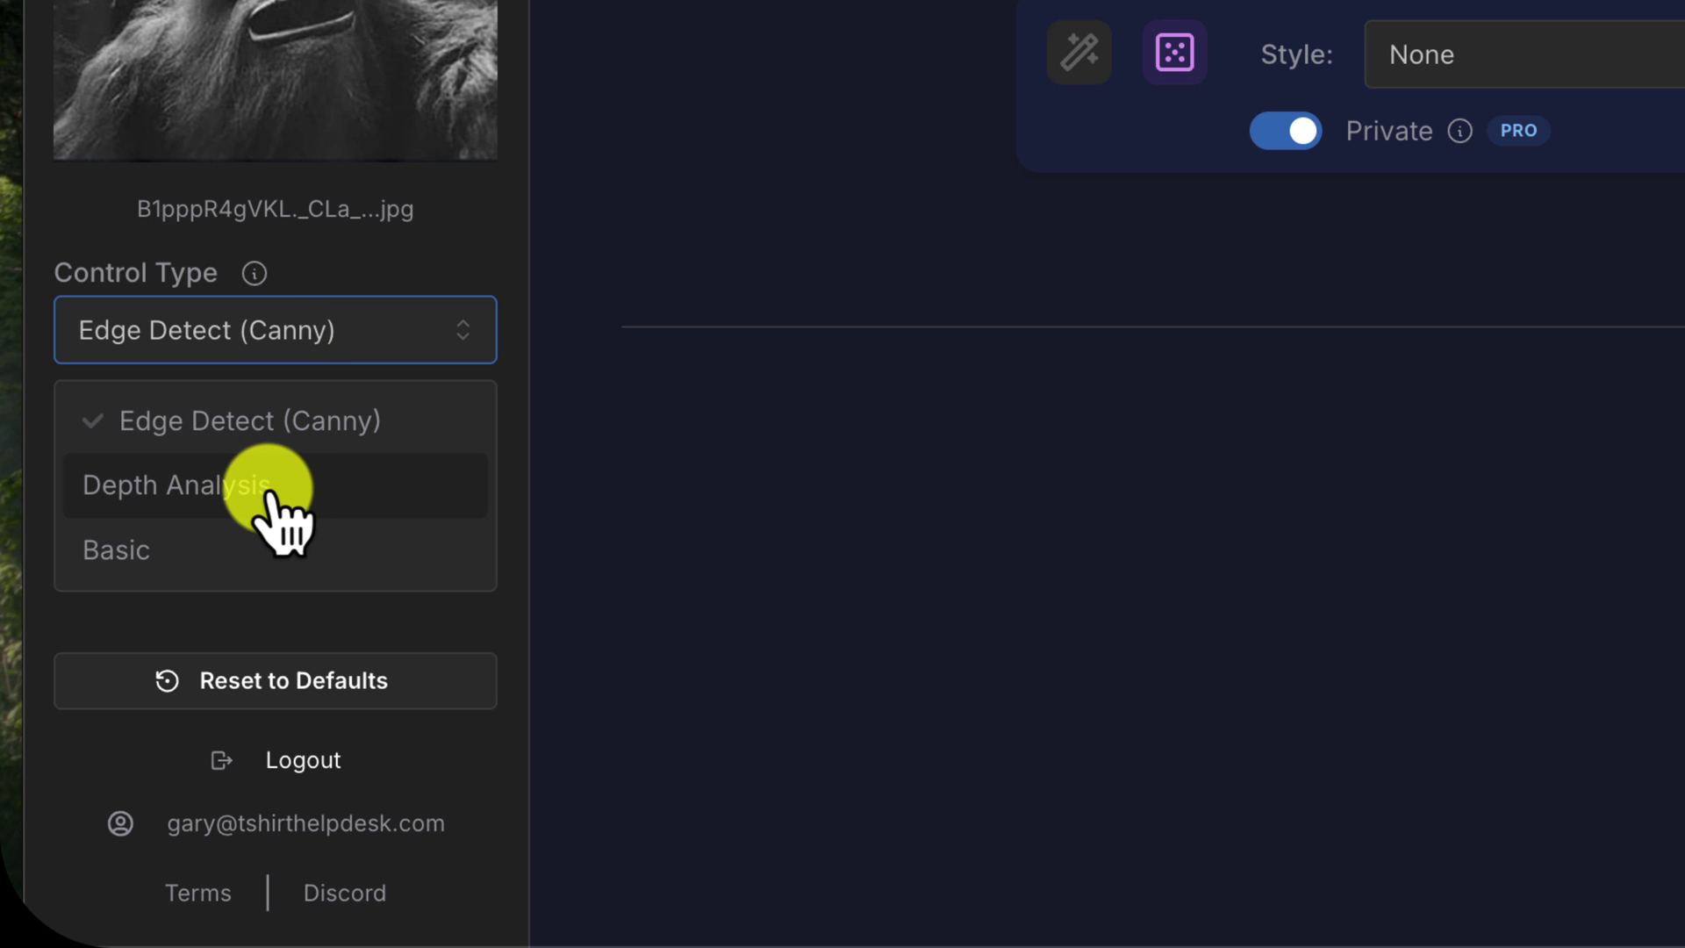
pyautogui.click(275, 423)
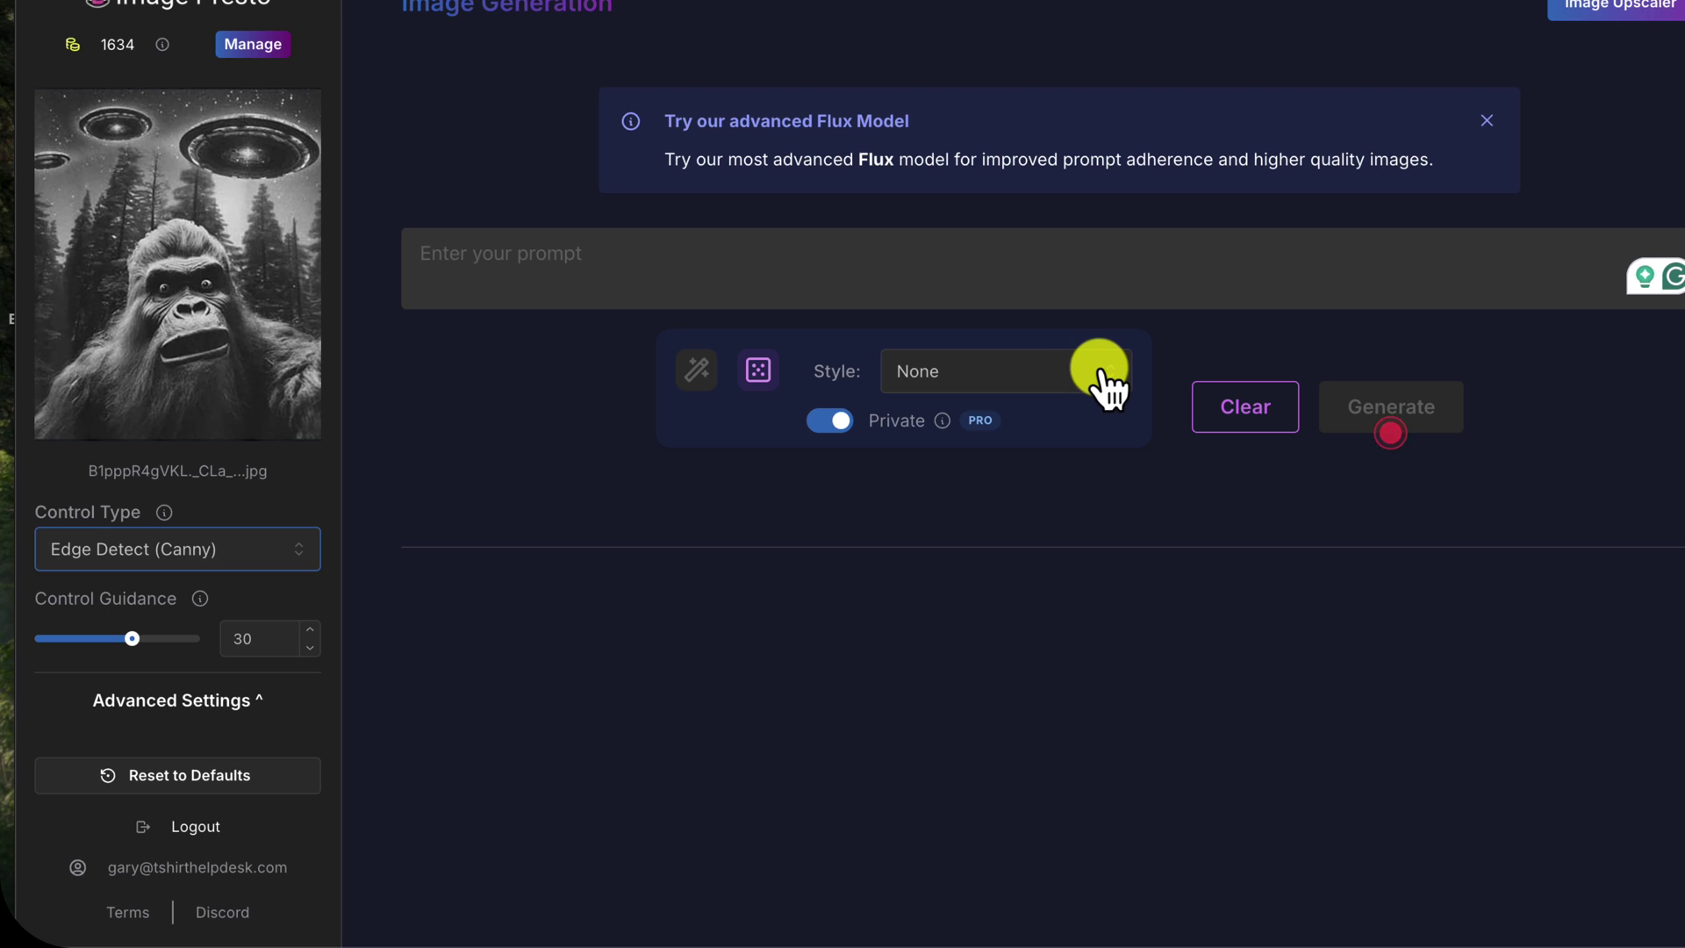
# Step: Choose the Futeristic Sci Fi image style
pyautogui.click(1101, 370)
pyautogui.scroll(-3, 1065, 603)
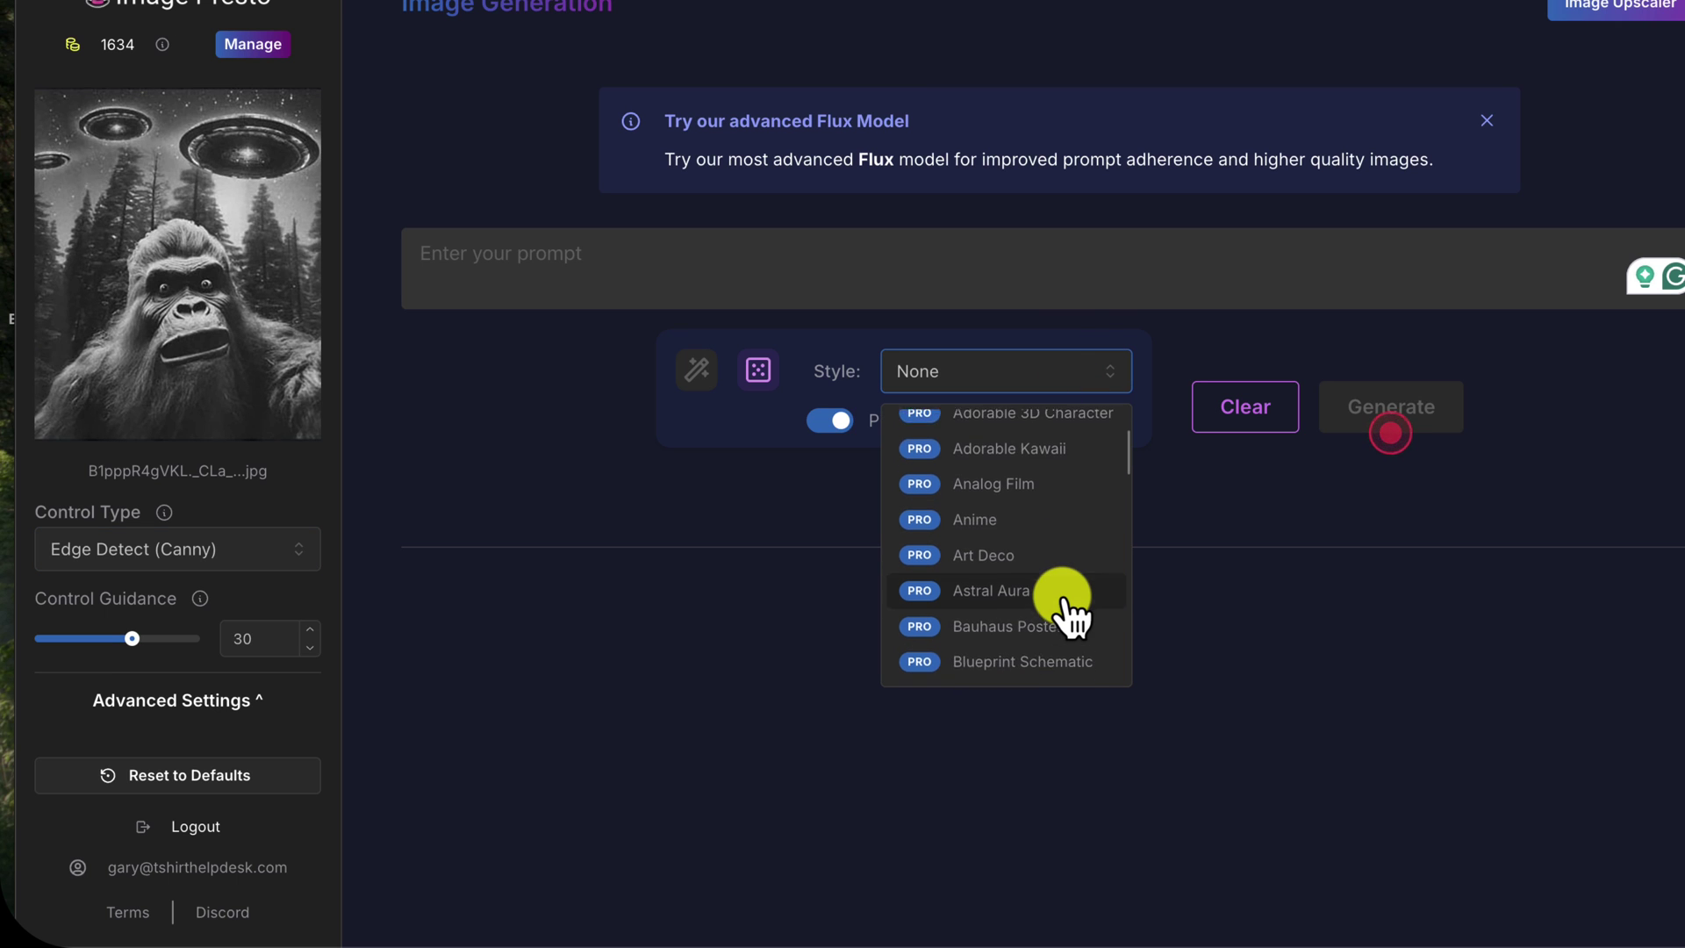
pyautogui.scroll(-5, 1065, 604)
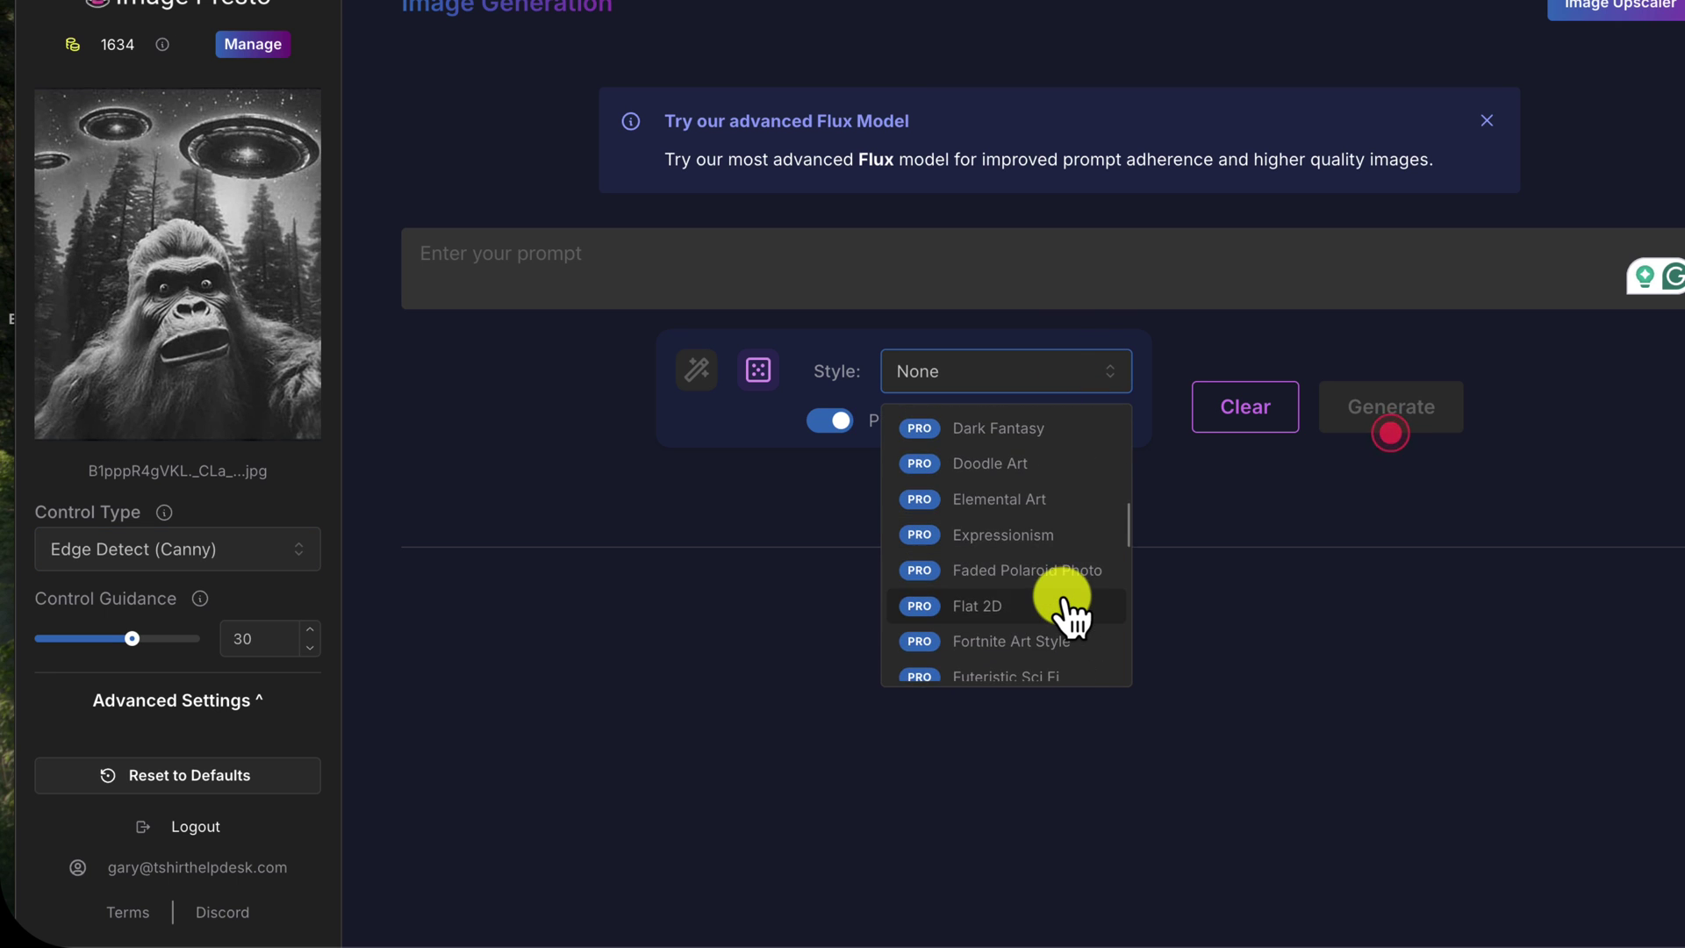
pyautogui.scroll(-2, 1066, 597)
pyautogui.click(1100, 376)
pyautogui.click(1100, 375)
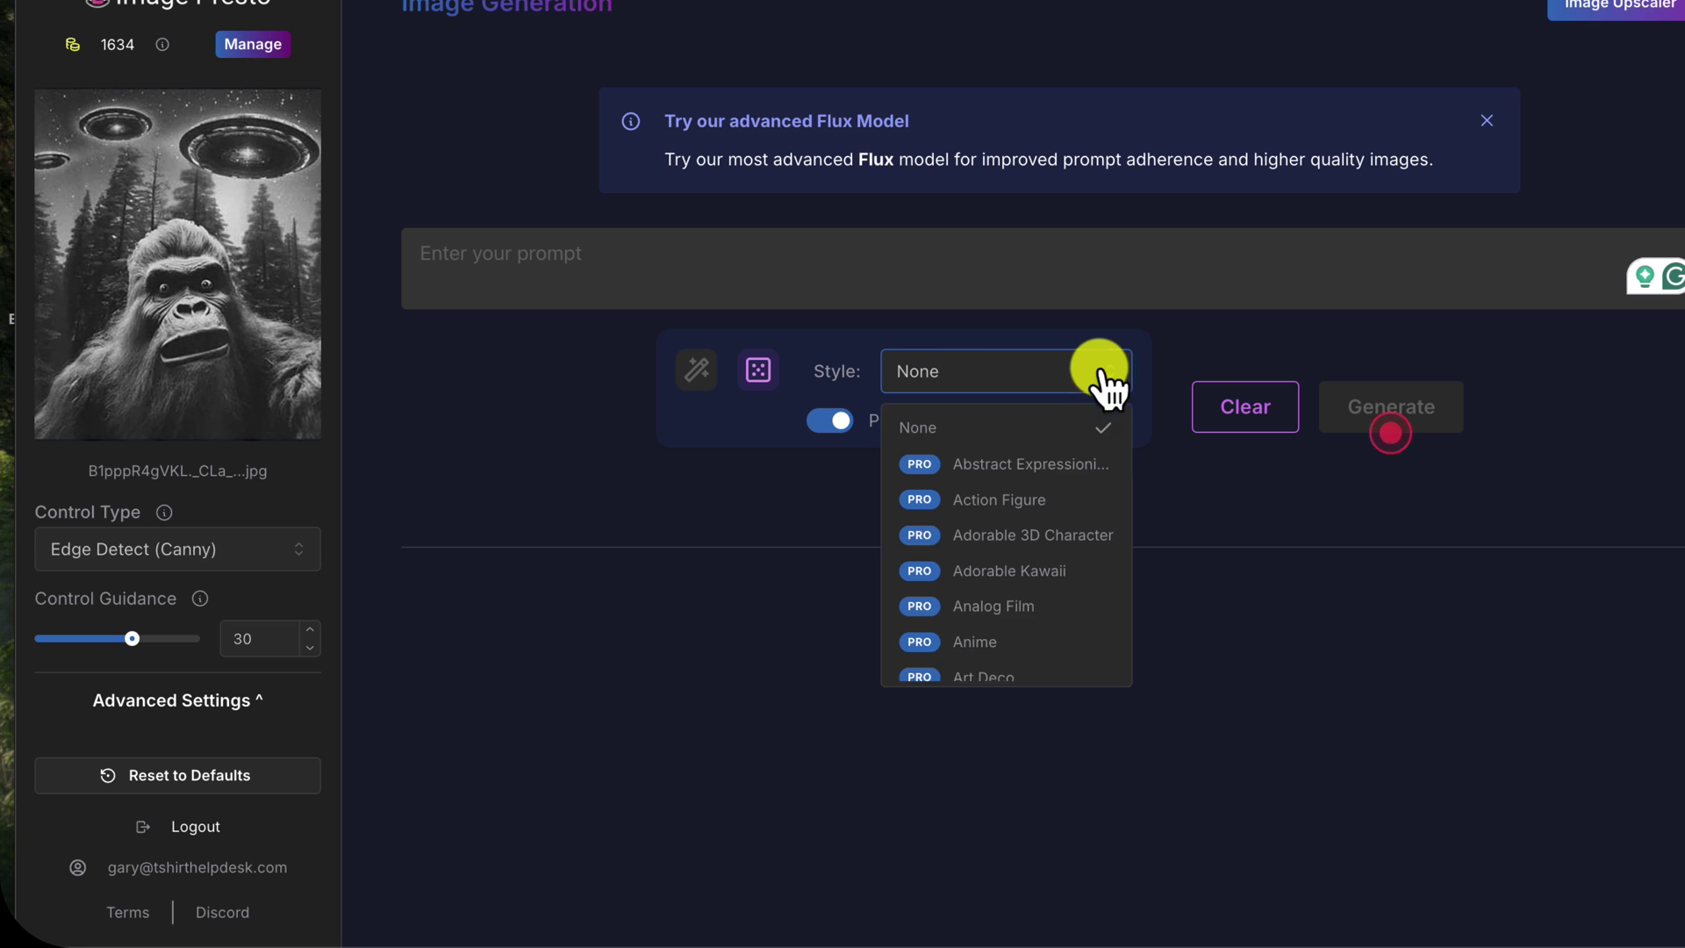
pyautogui.scroll(-5, 1069, 614)
pyautogui.scroll(-4, 1065, 605)
pyautogui.click(1065, 605)
# Step: Enter a prompt for a scared Big foot under UFOs in the night sky and generate it
pyautogui.click(664, 257)
pyautogui.write('Big foot')
pyautogui.click(430, 256)
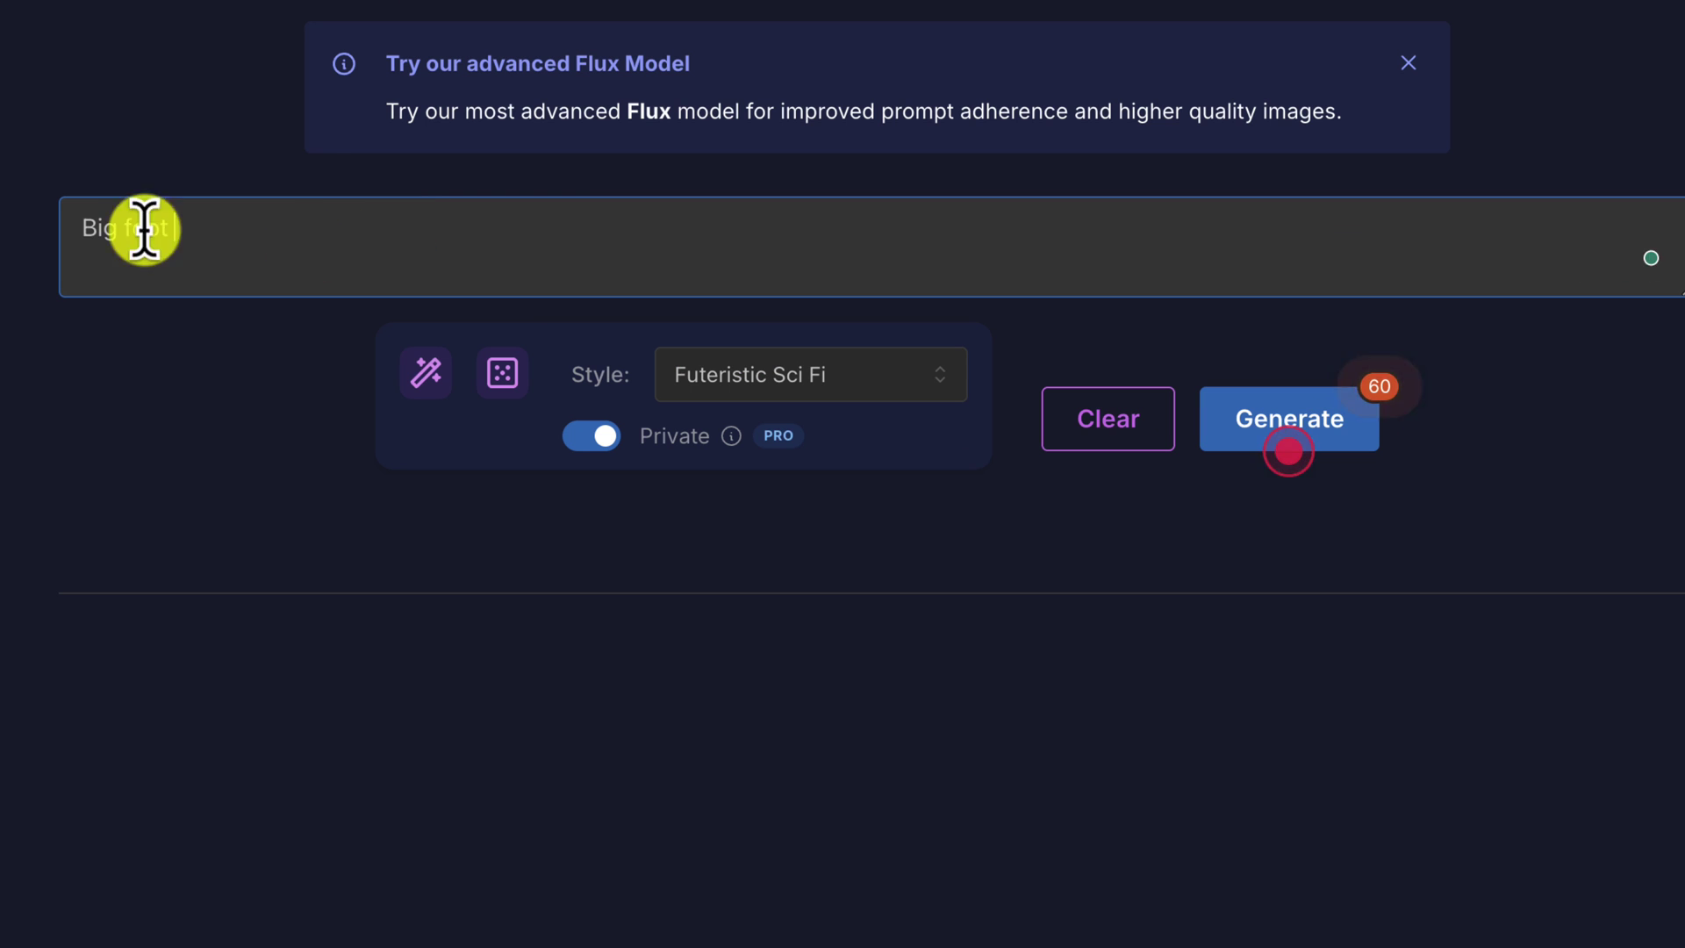
pyautogui.write('scared ')
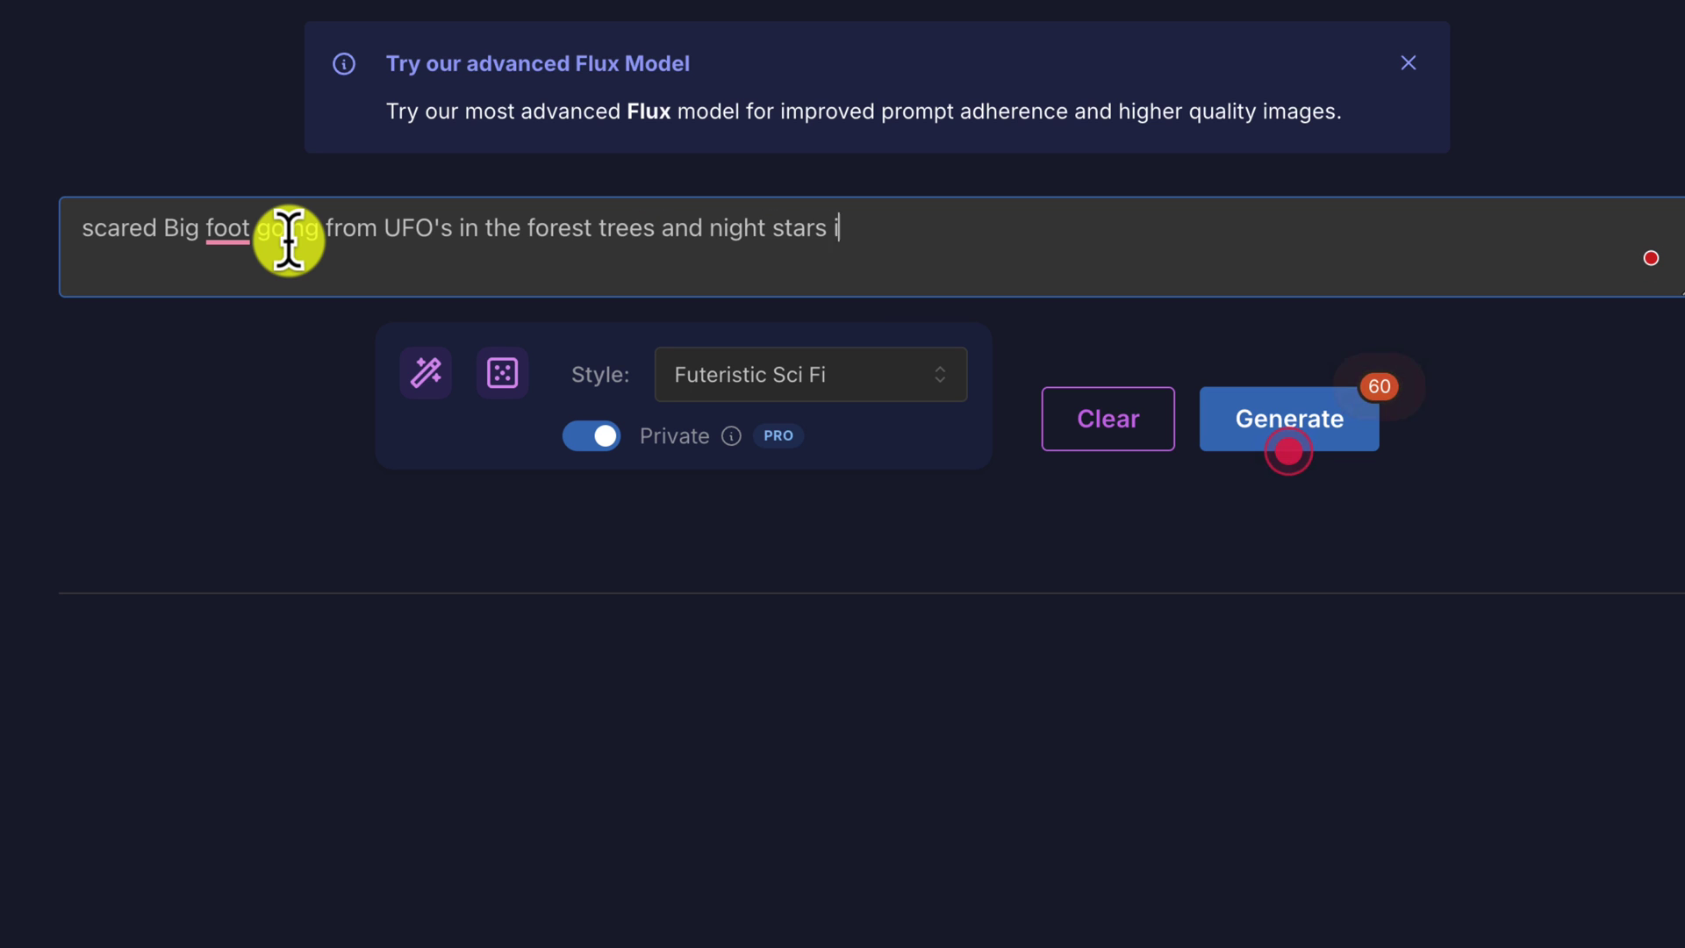
pyautogui.write('n the sky')
pyautogui.click(1282, 434)
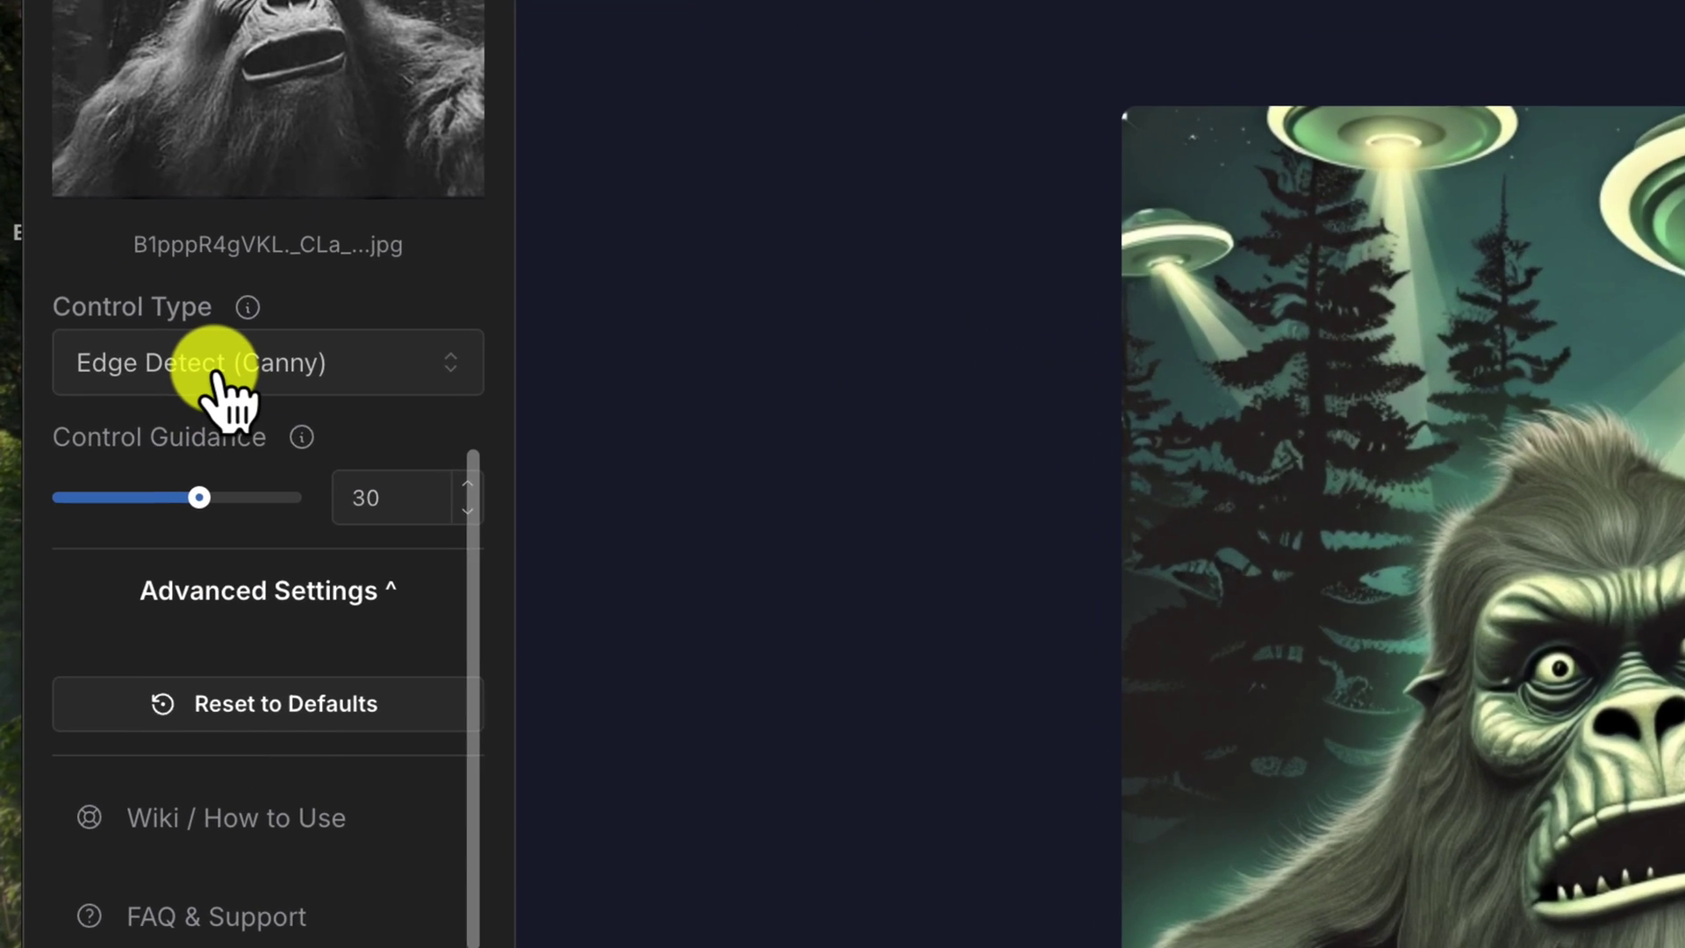
# Step: Switch Control Type to Depth Analysis at guidance 10 and regenerate the Bigfoot image
pyautogui.click(215, 376)
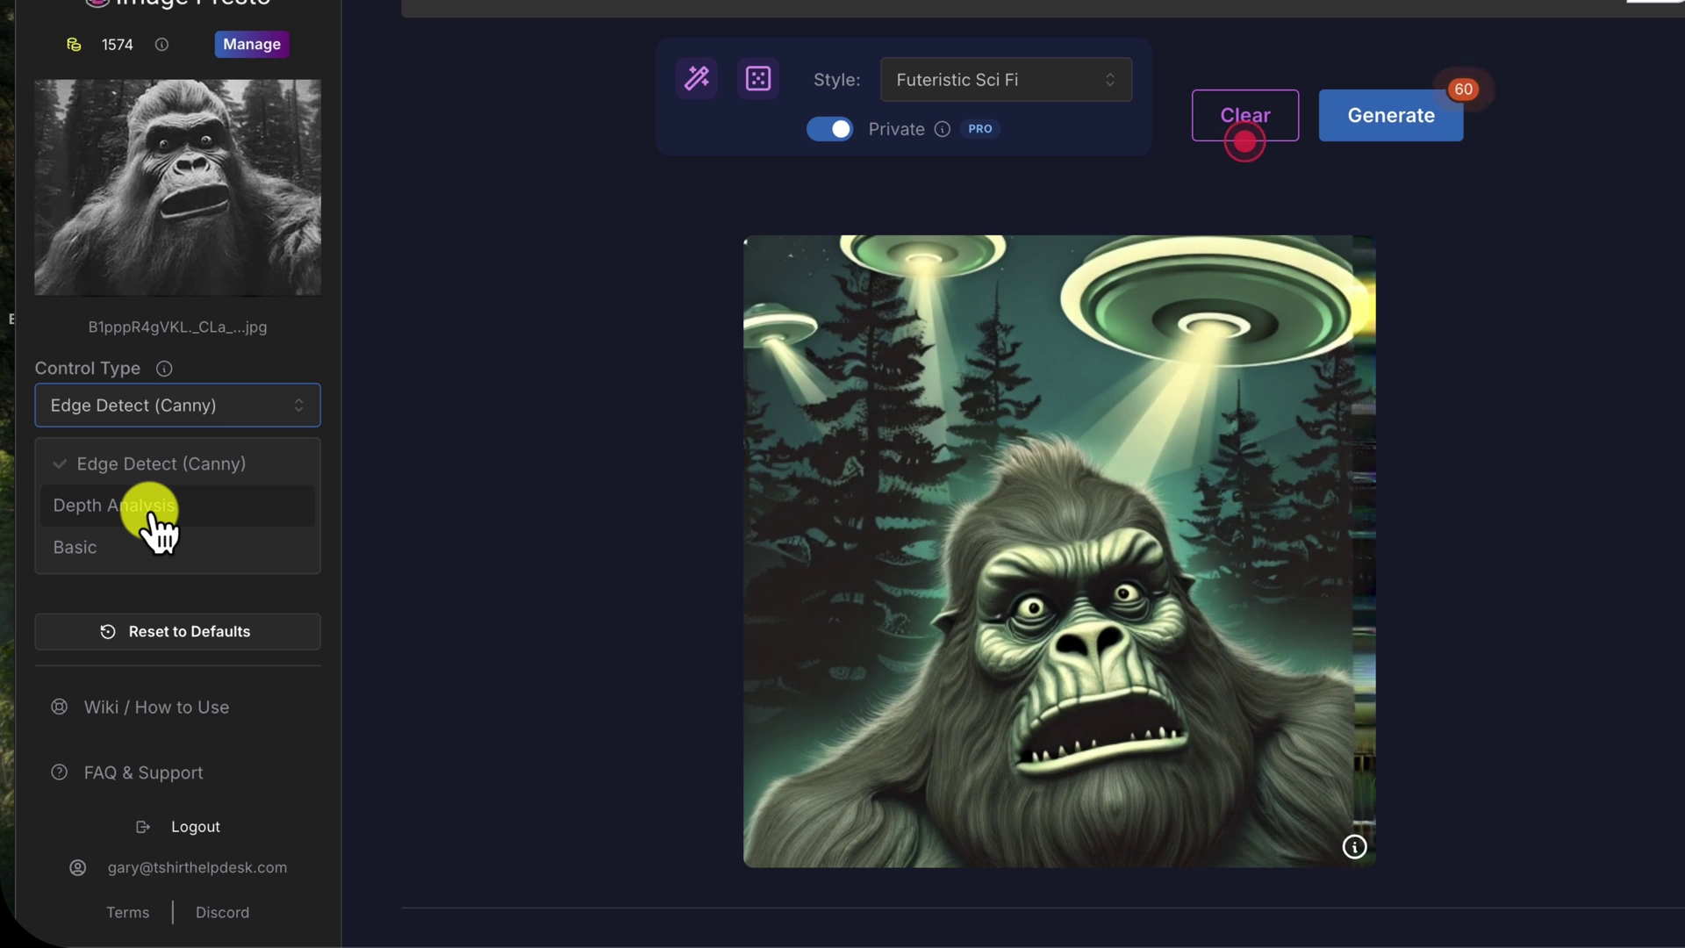
pyautogui.click(155, 518)
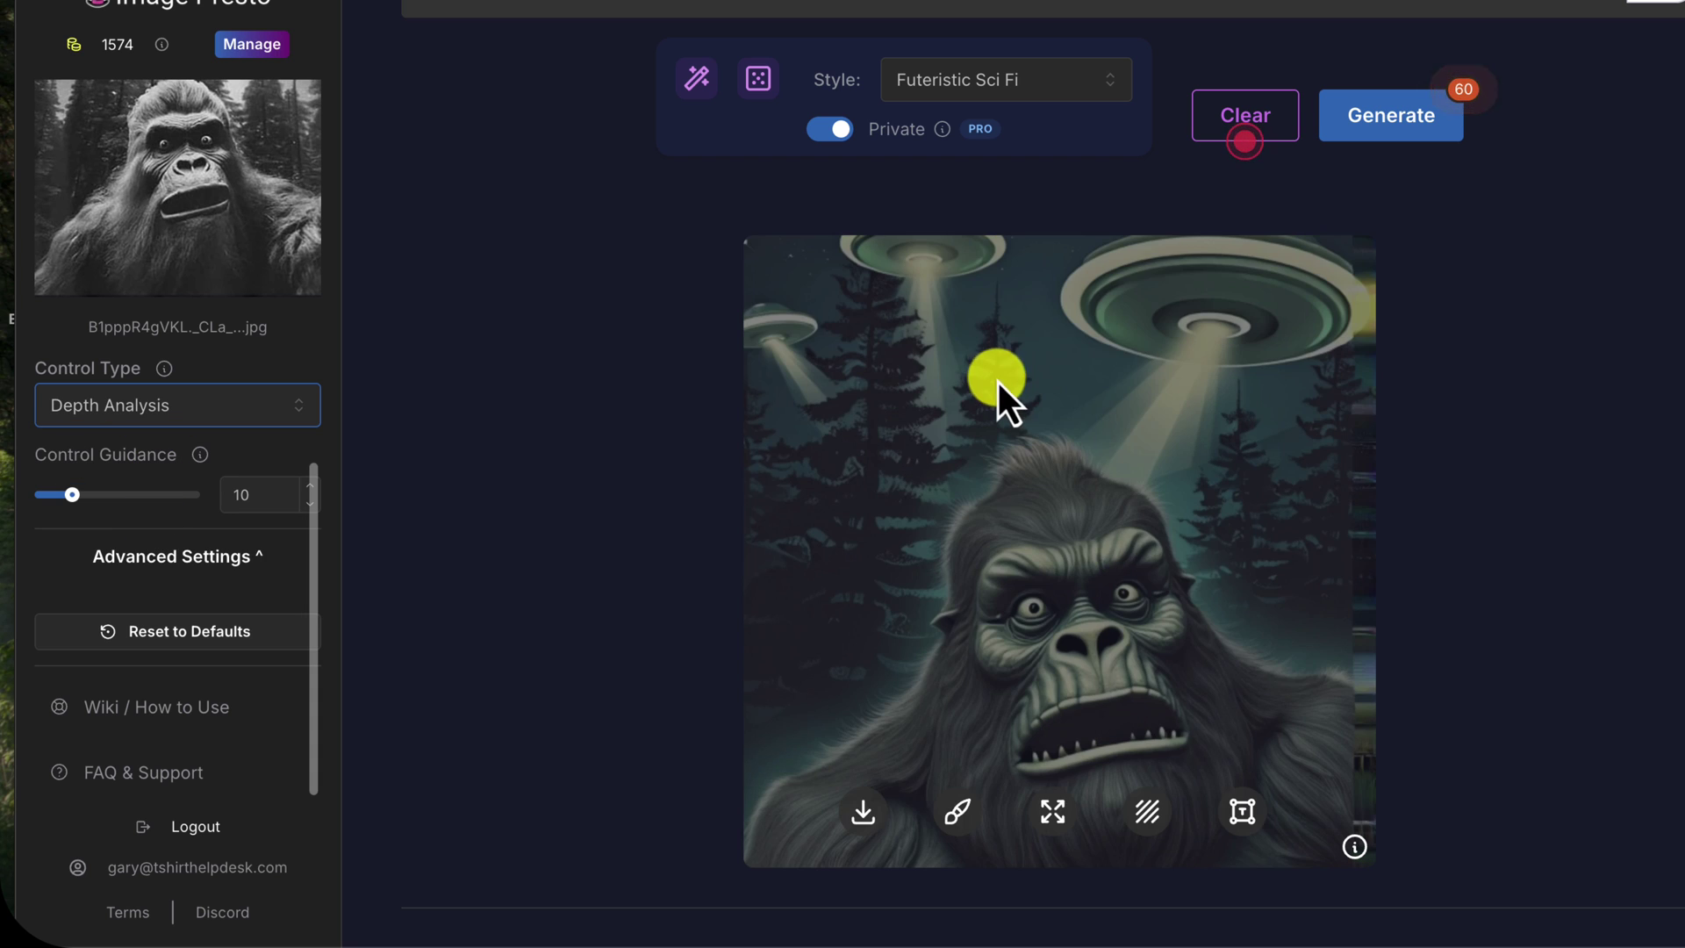
pyautogui.click(1382, 114)
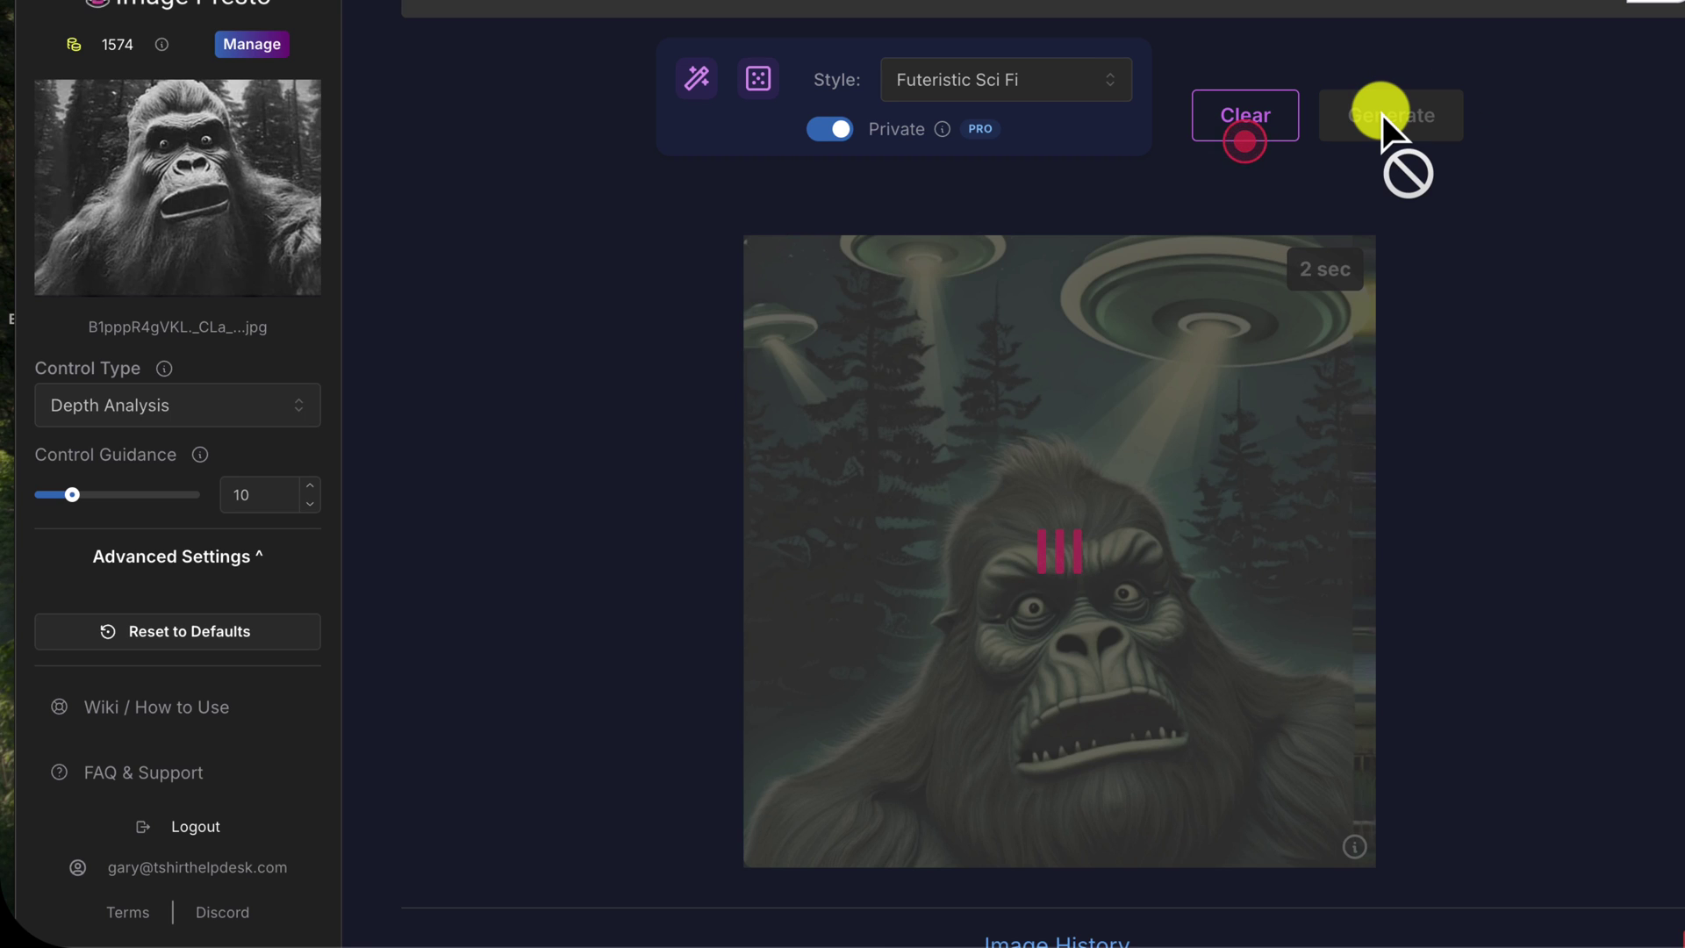
pyautogui.scroll(-4, 1382, 114)
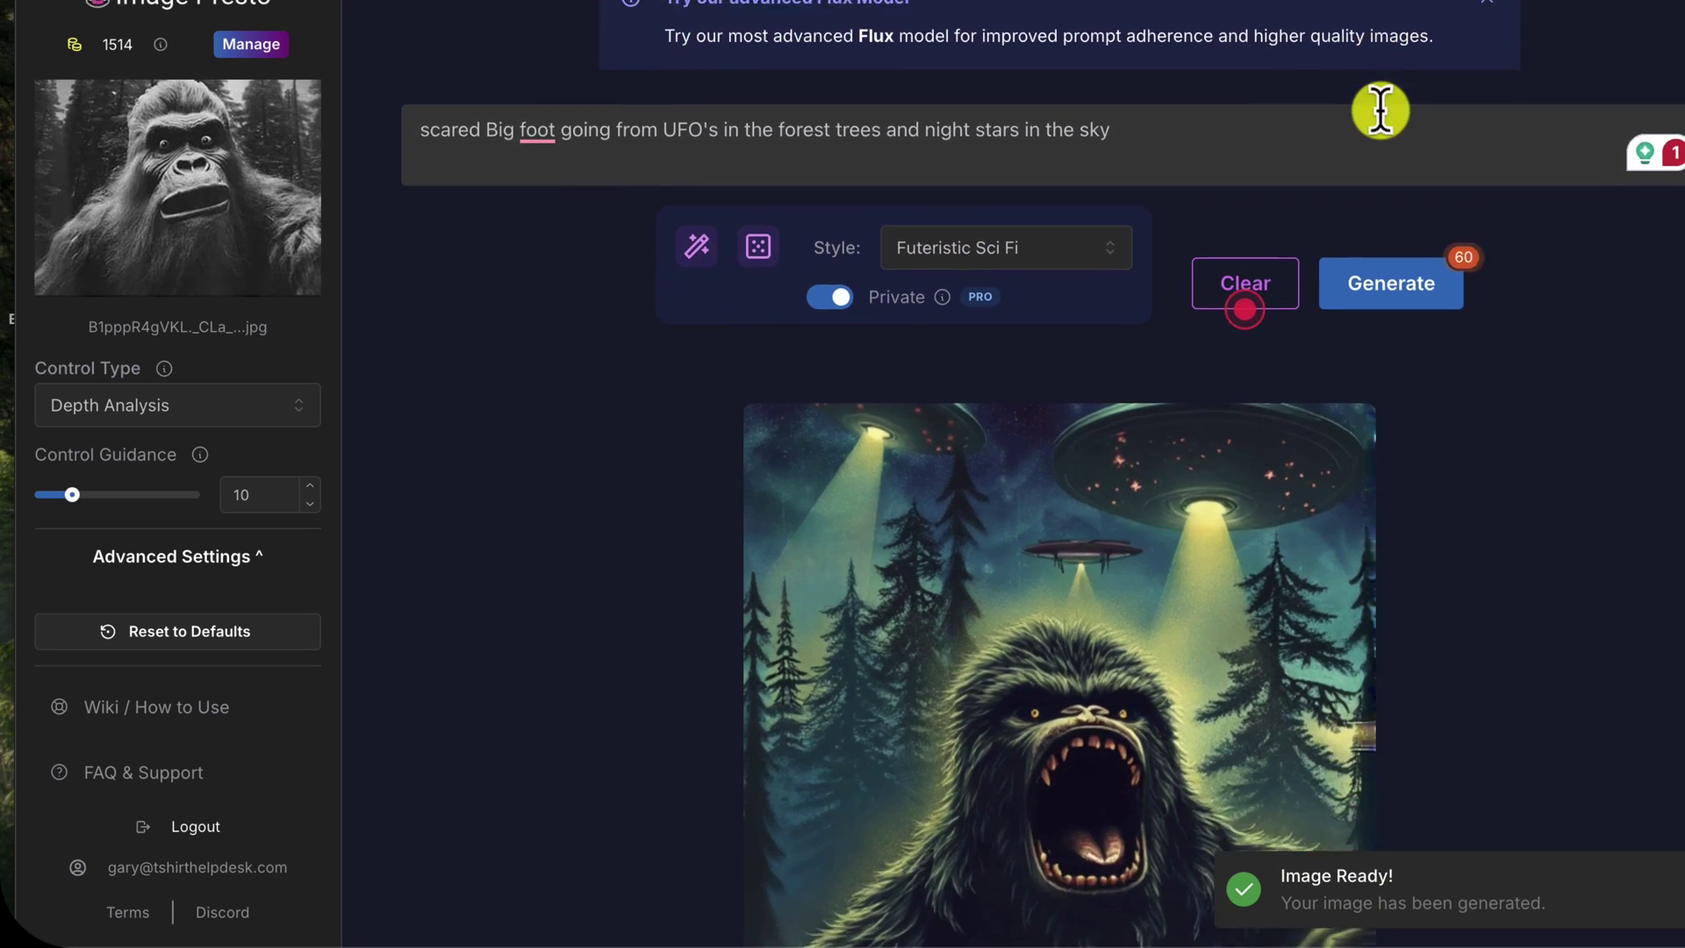
pyautogui.scroll(-2, 1386, 123)
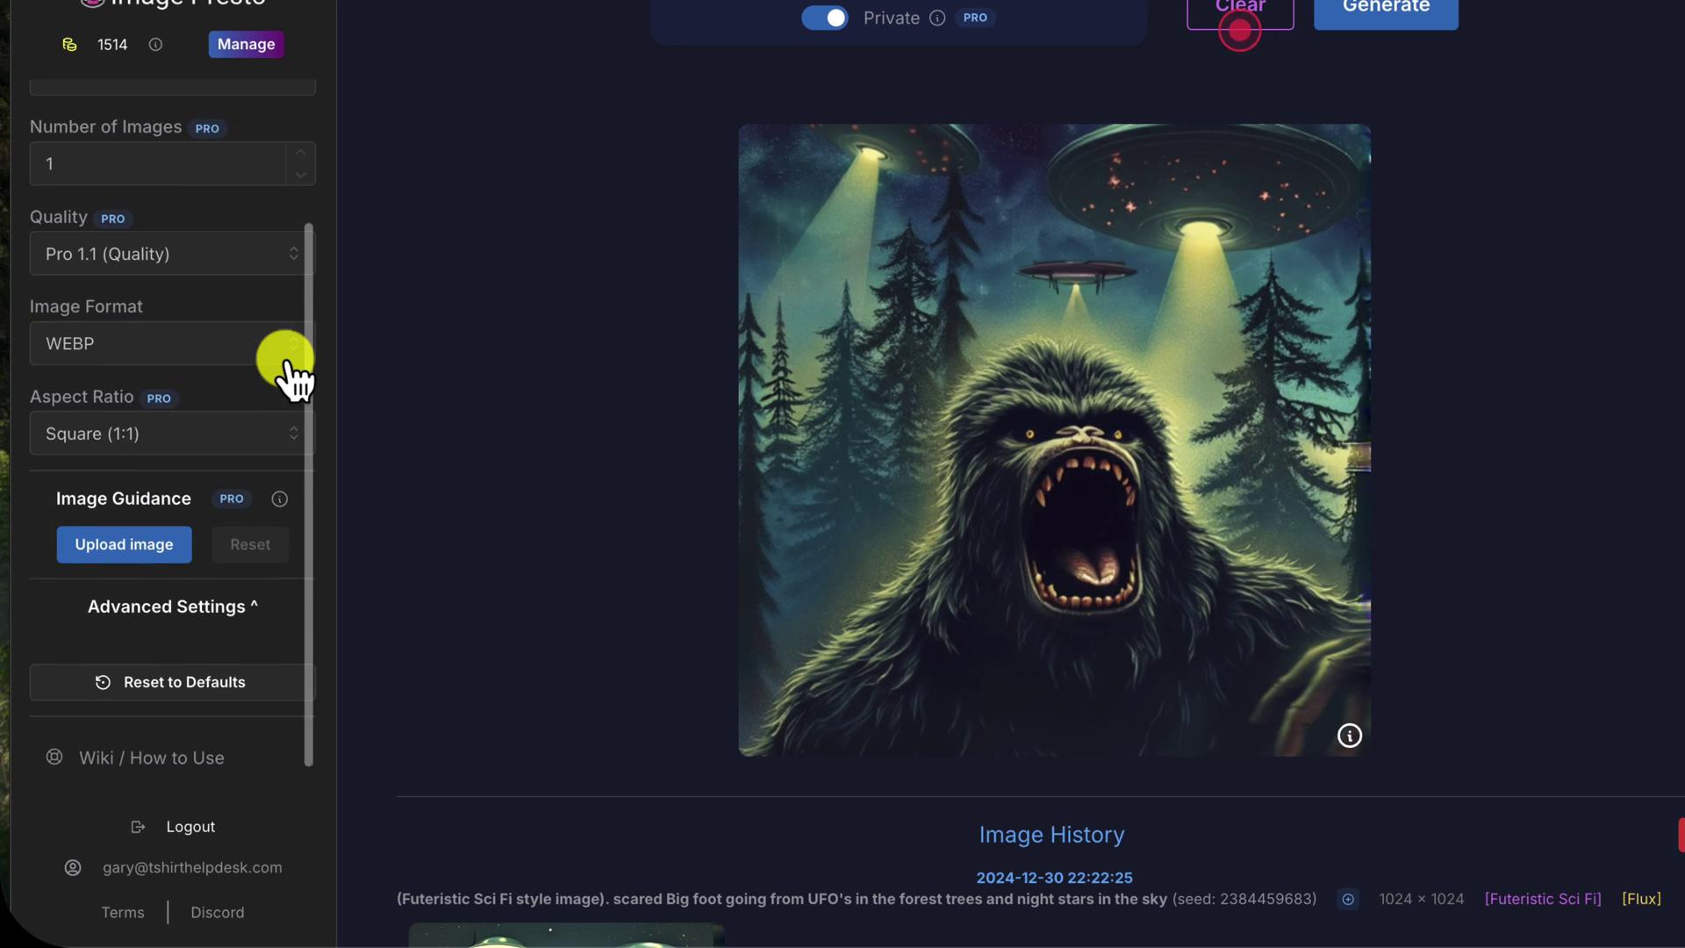
pyautogui.scroll(2, 287, 364)
pyautogui.scroll(-3, 287, 367)
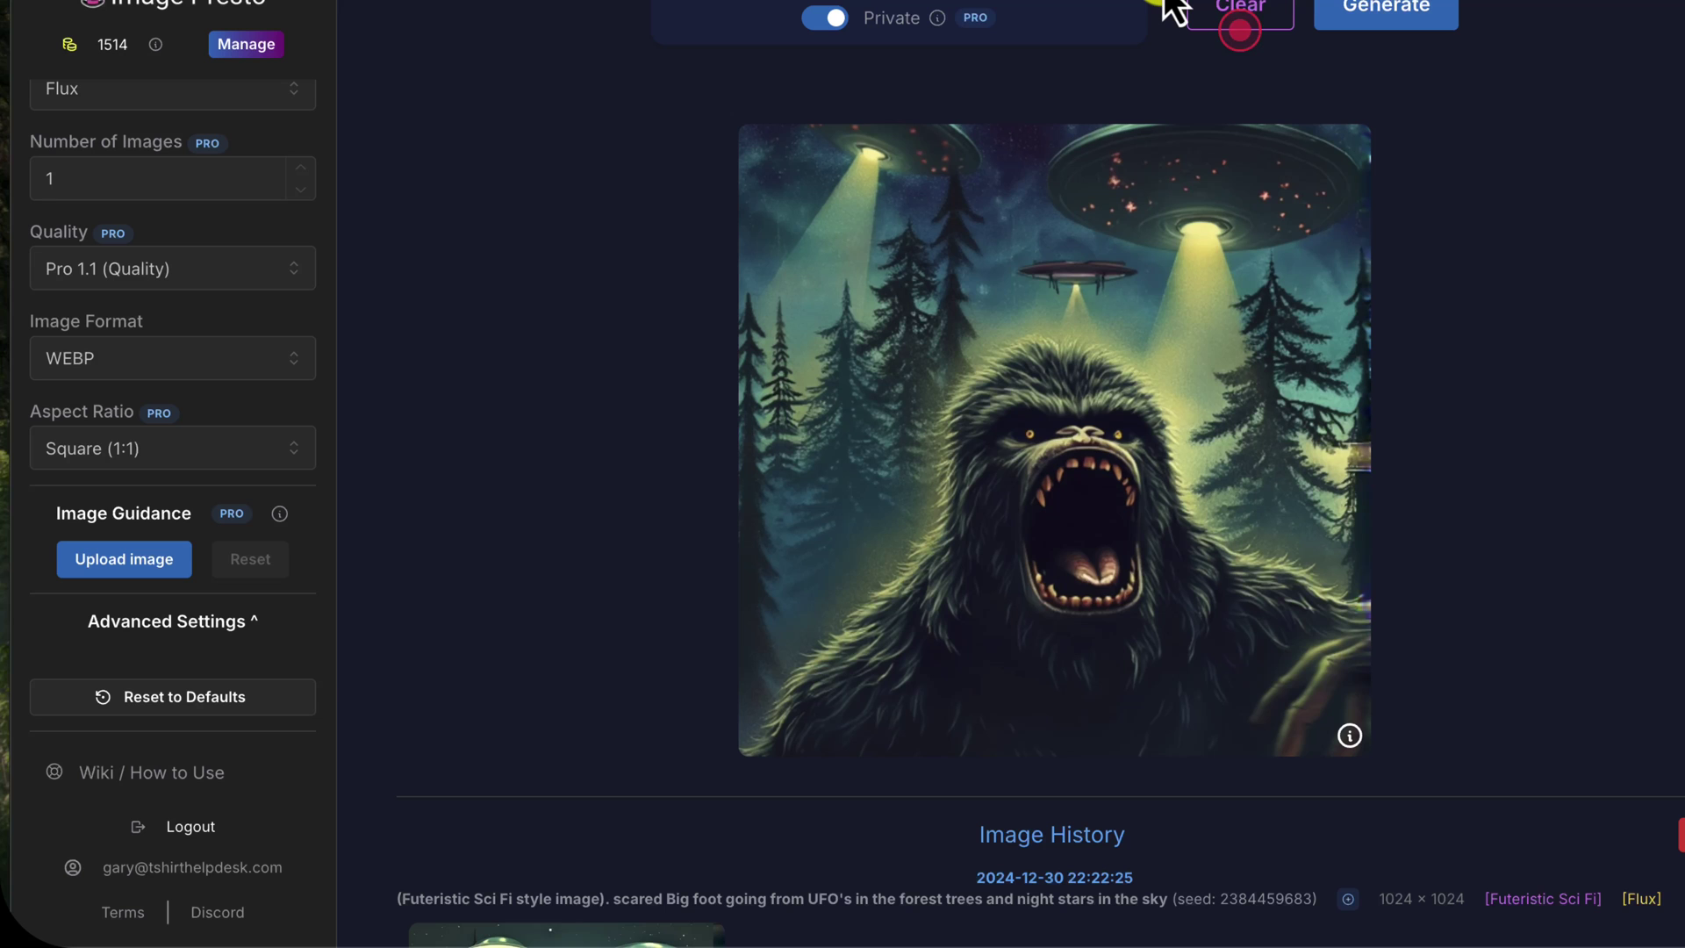
# Step: Upload the 'big saucers.webp' sketch as guidance with Edge Detect (Canny) control at 30
pyautogui.click(138, 559)
pyautogui.scroll(-5, 170, 621)
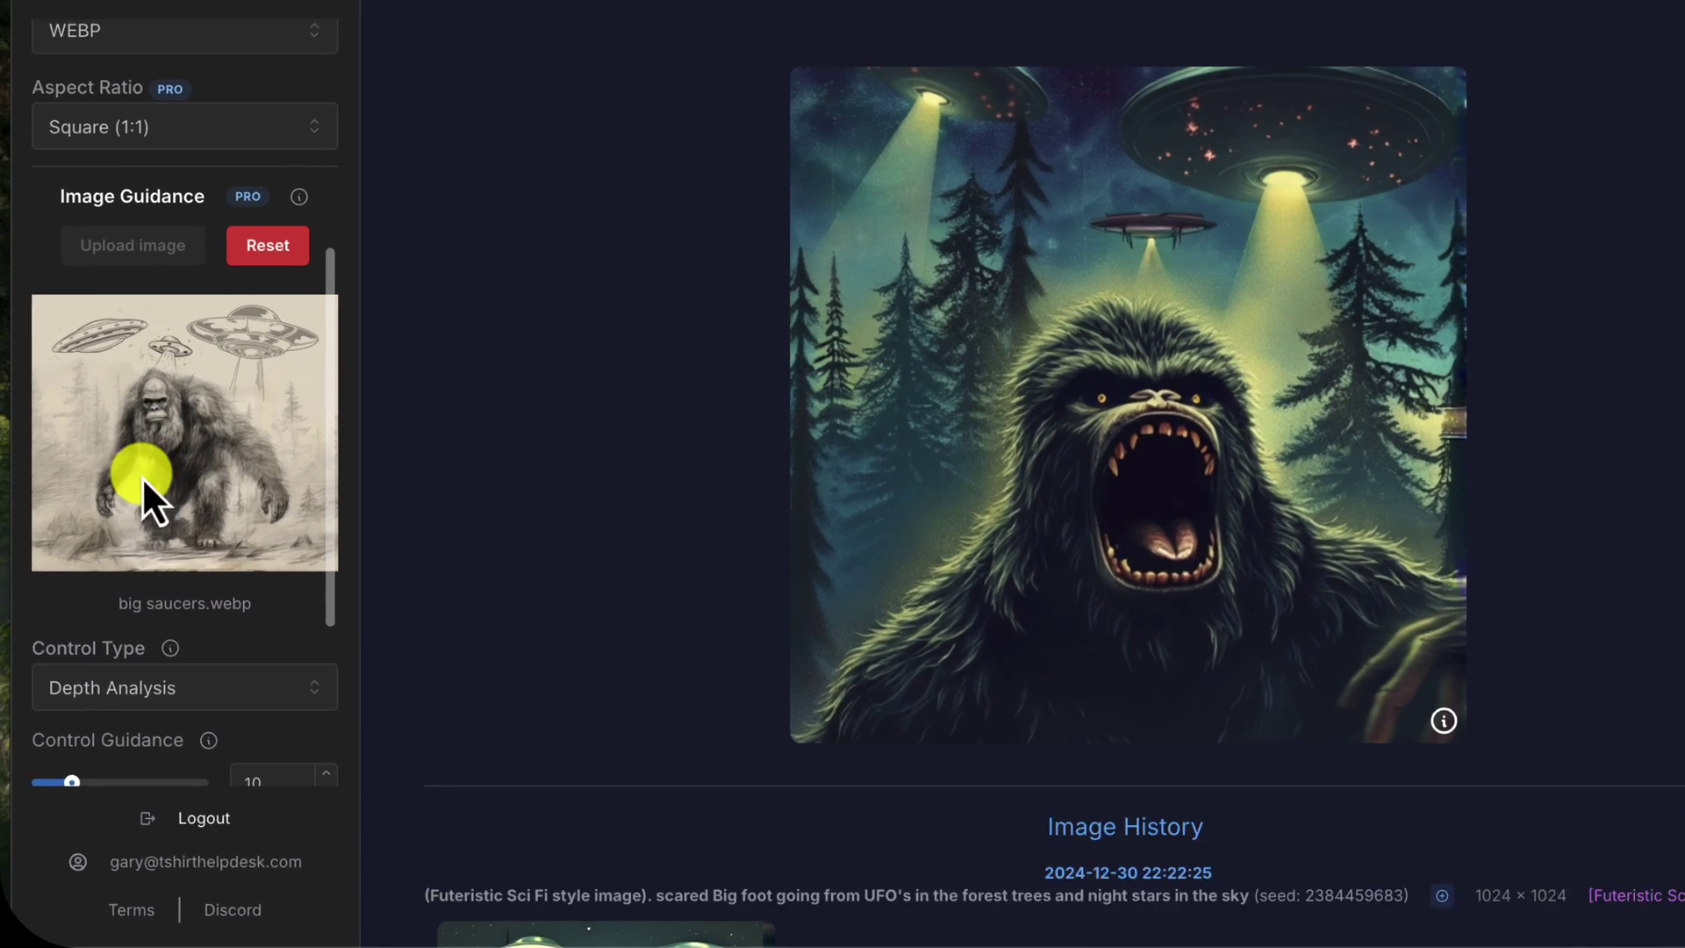
pyautogui.scroll(3, 168, 553)
pyautogui.scroll(-5, 171, 550)
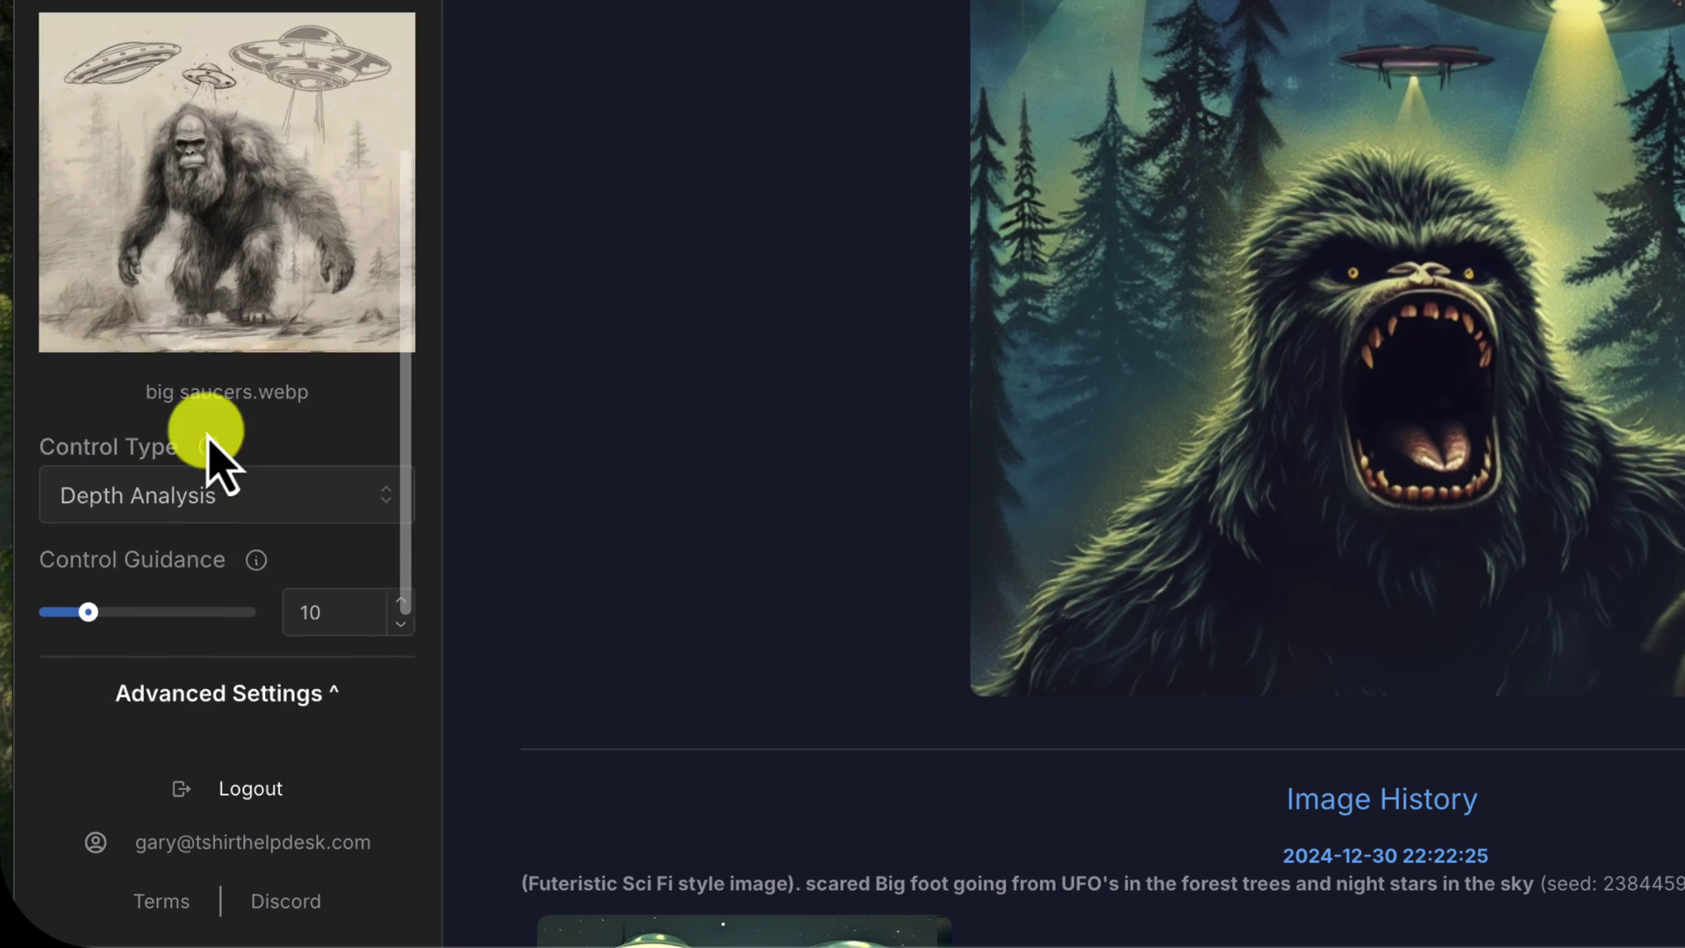
pyautogui.click(239, 470)
pyautogui.click(241, 535)
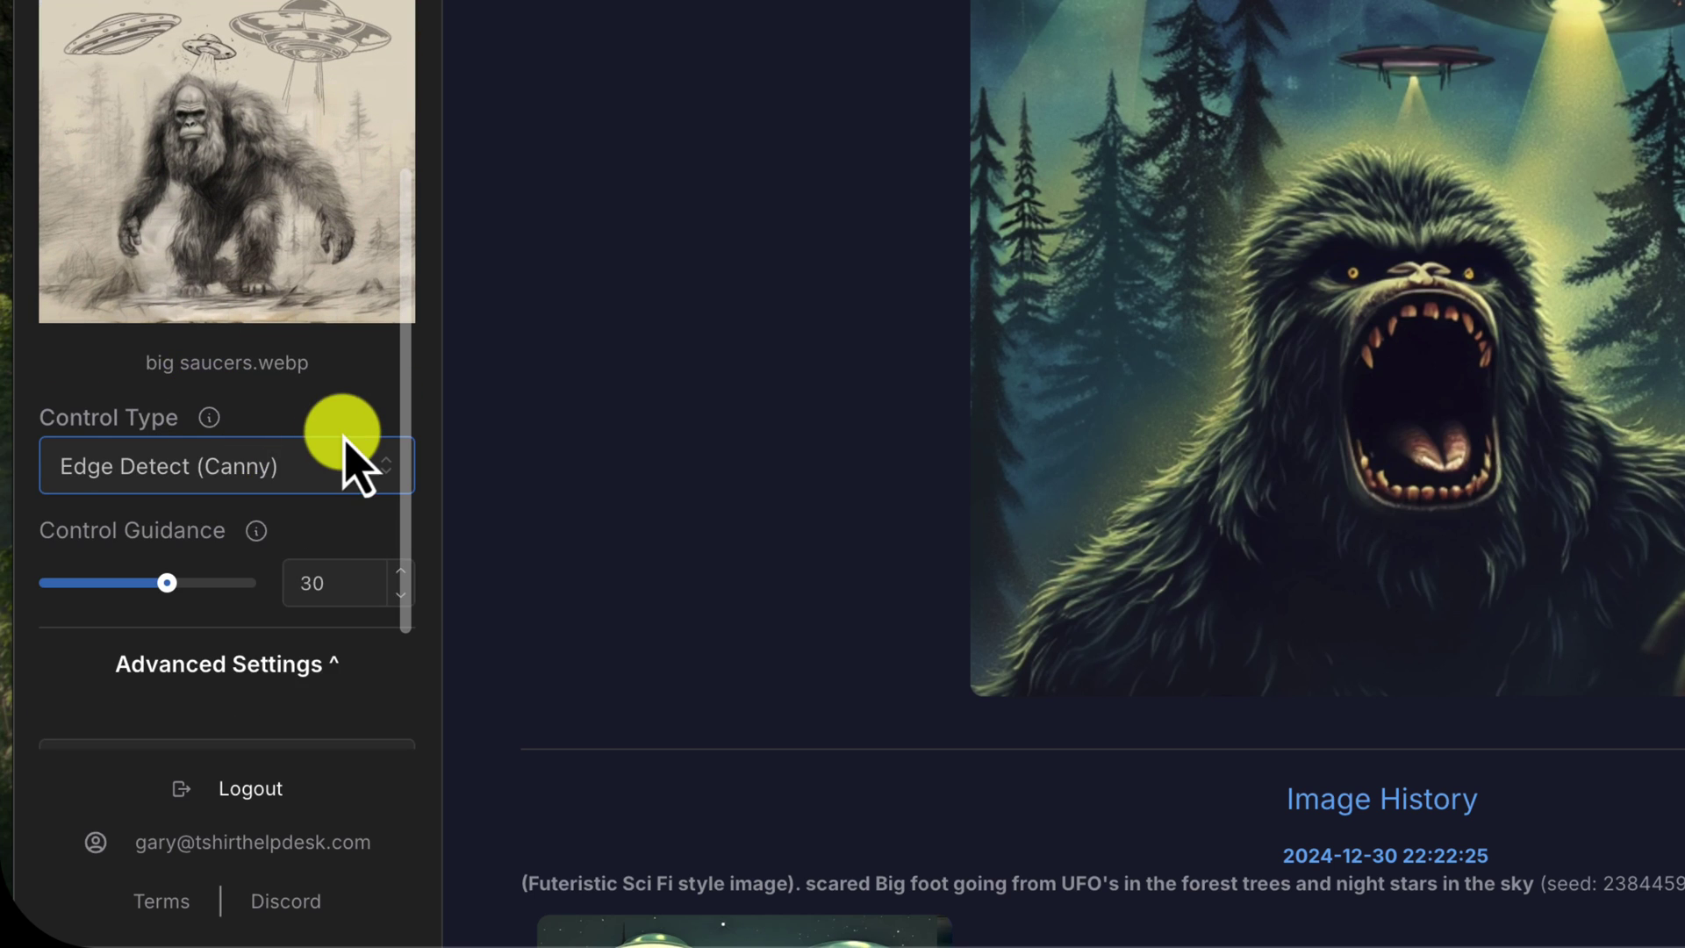
pyautogui.scroll(4, 347, 457)
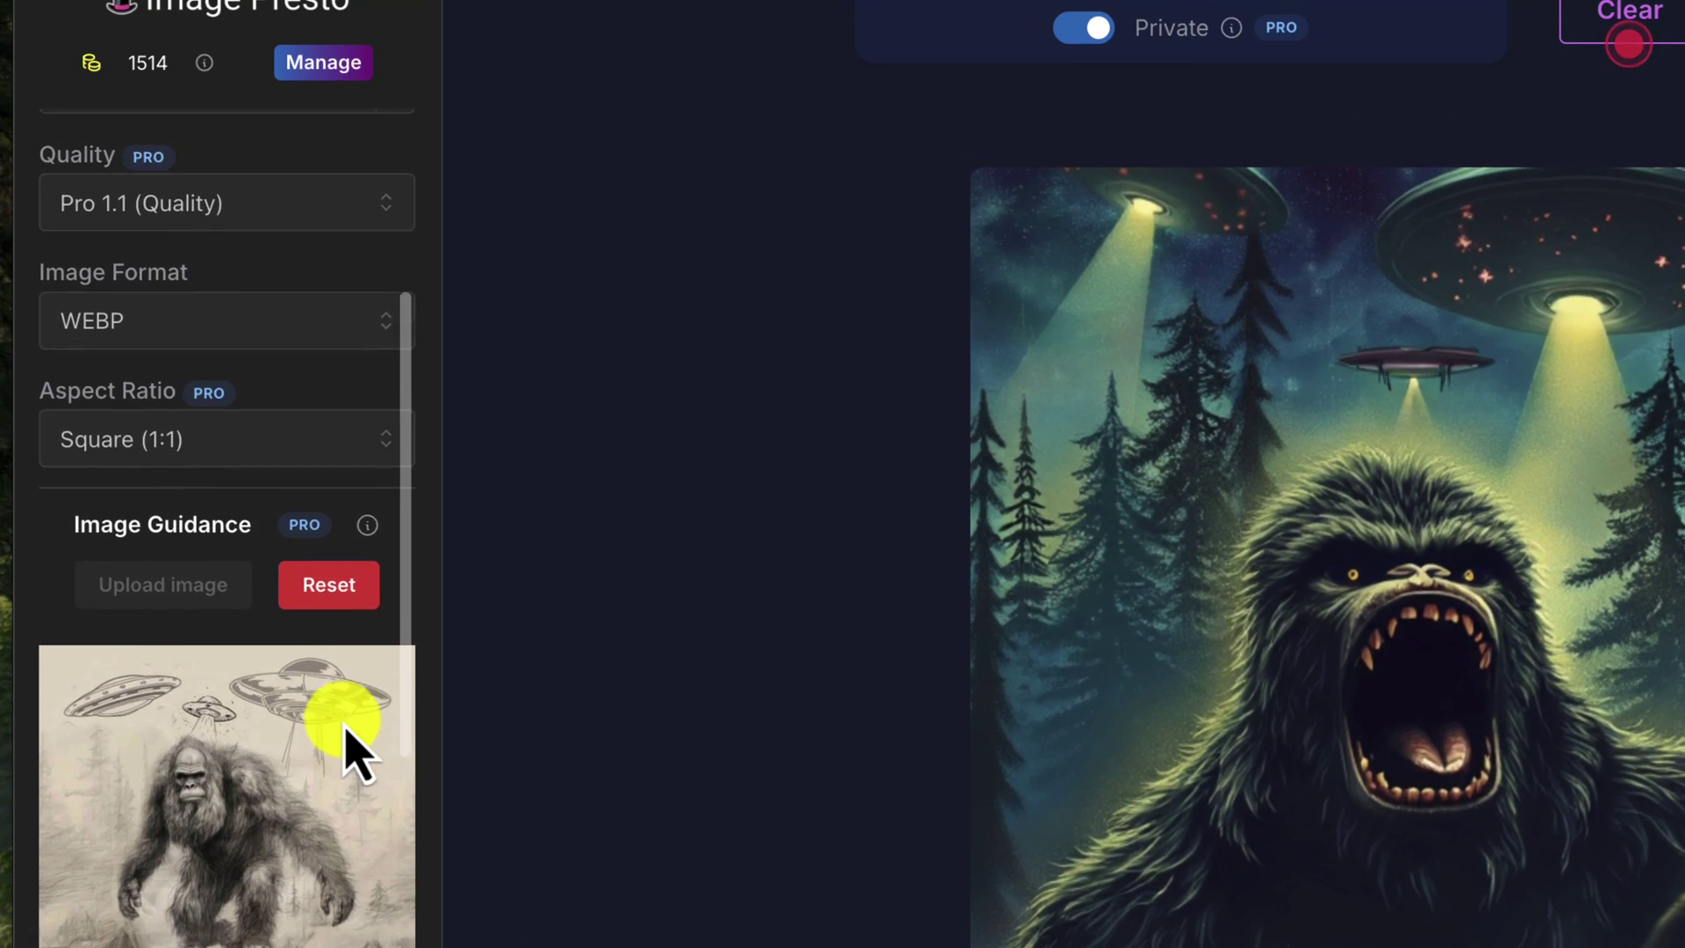
pyautogui.scroll(2, 339, 733)
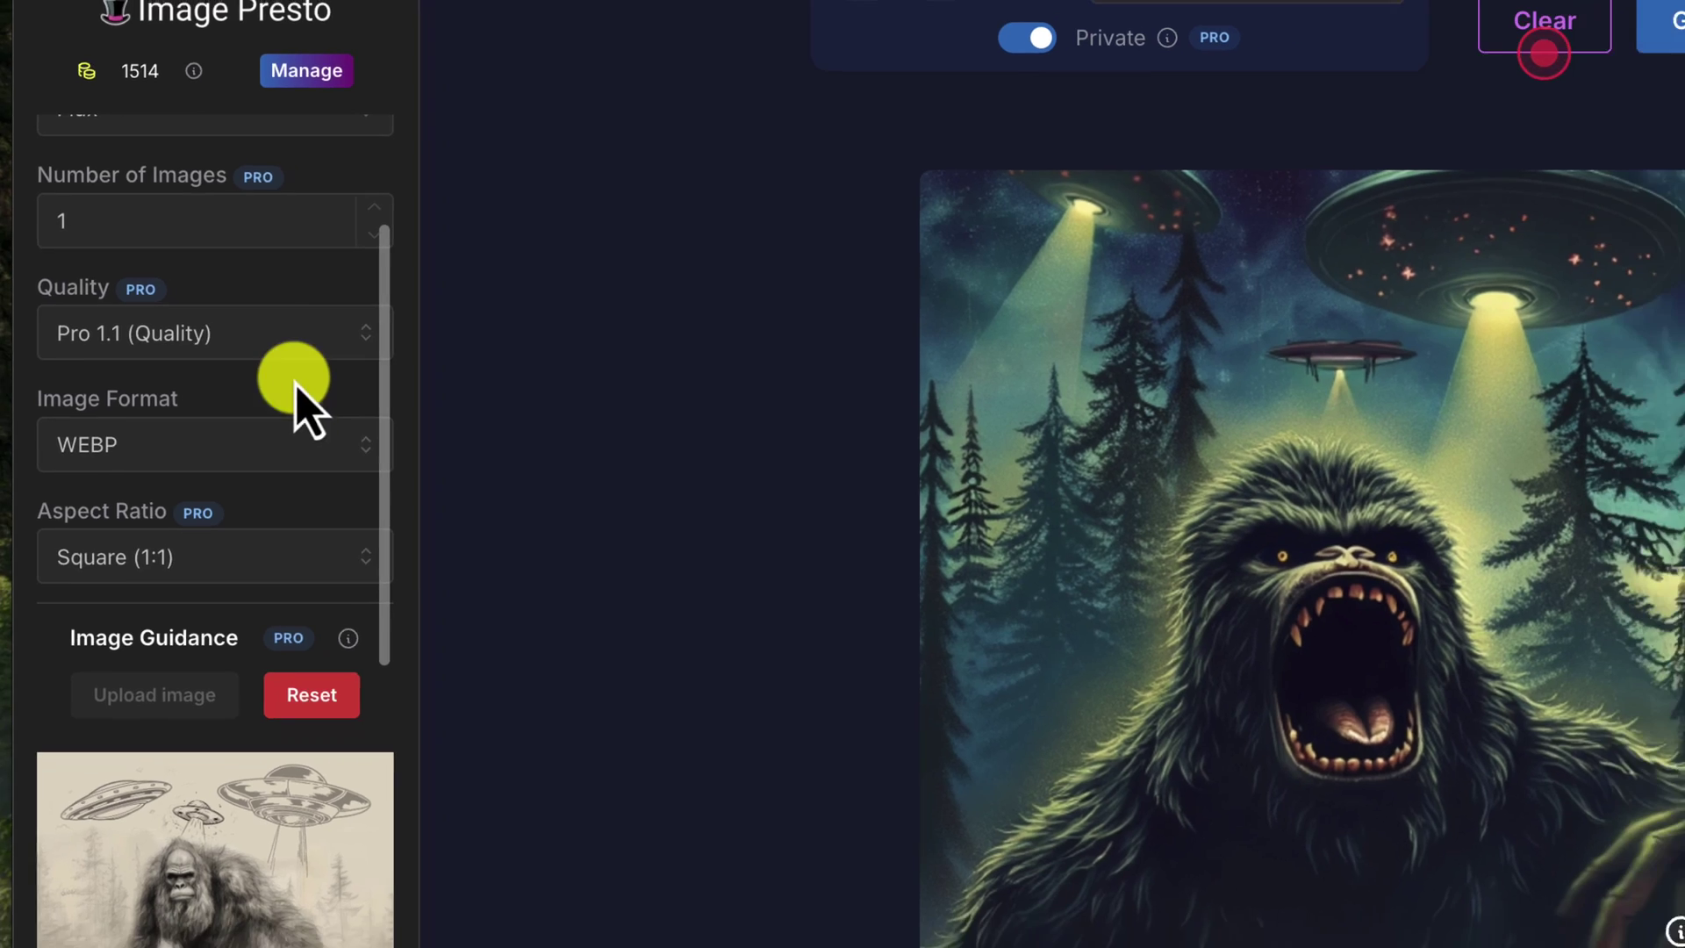
pyautogui.click(299, 355)
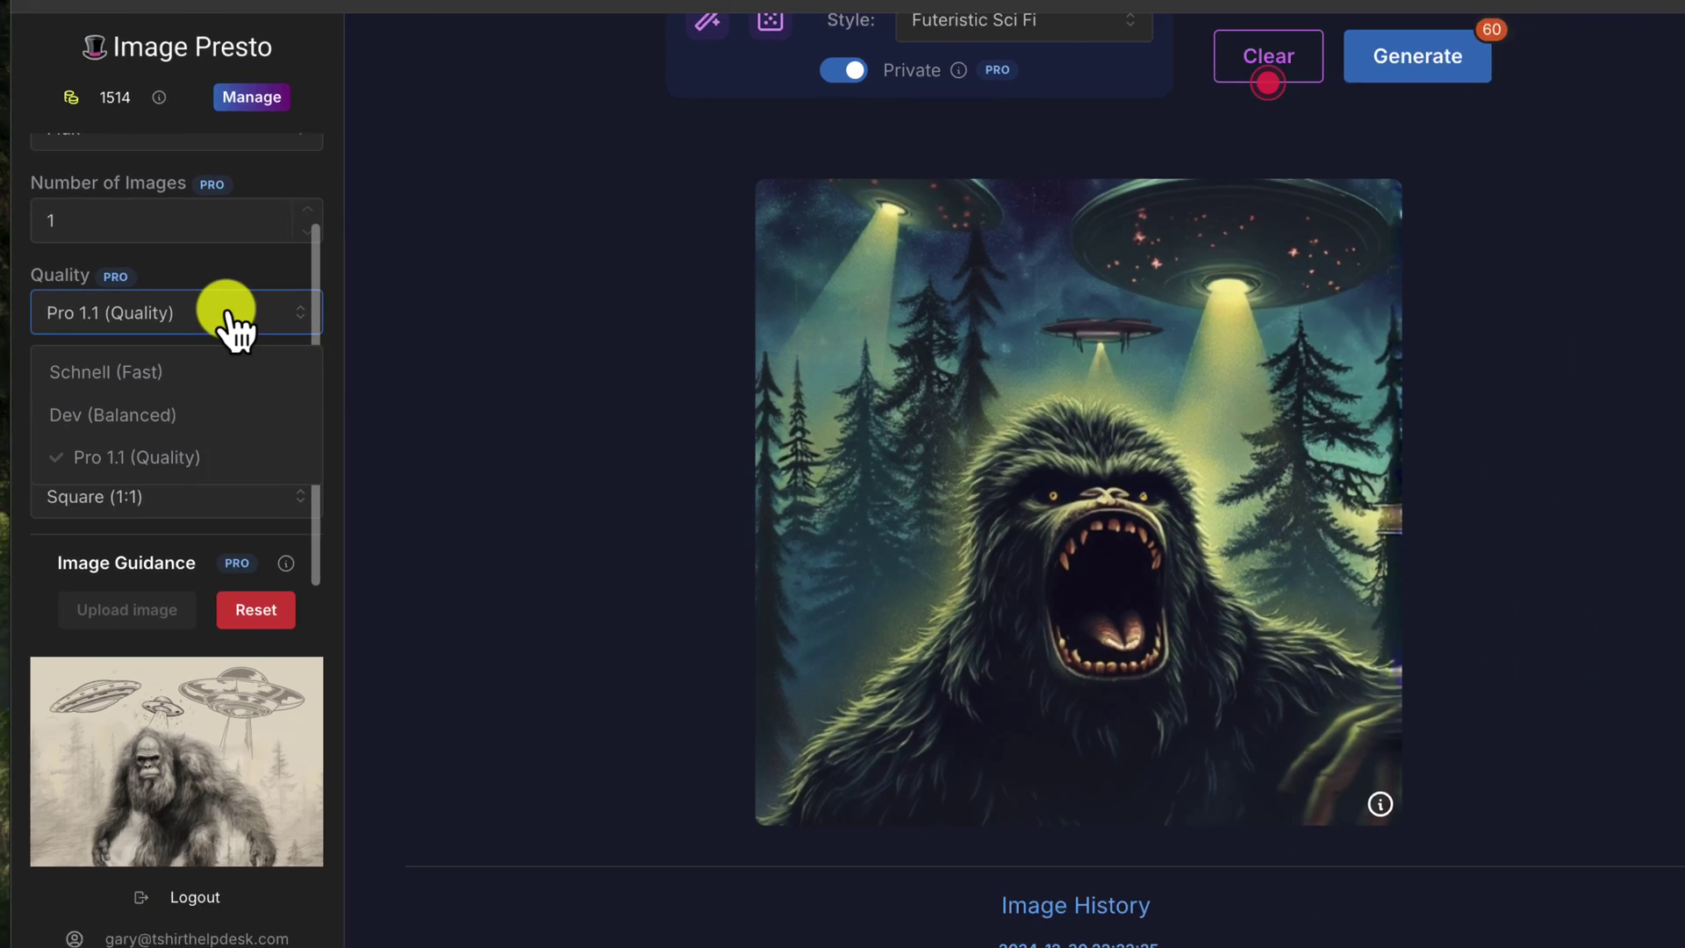
# Step: Generate a cartoon Bigfoot-under-UFOs image guided by the sketch
pyautogui.click(1427, 71)
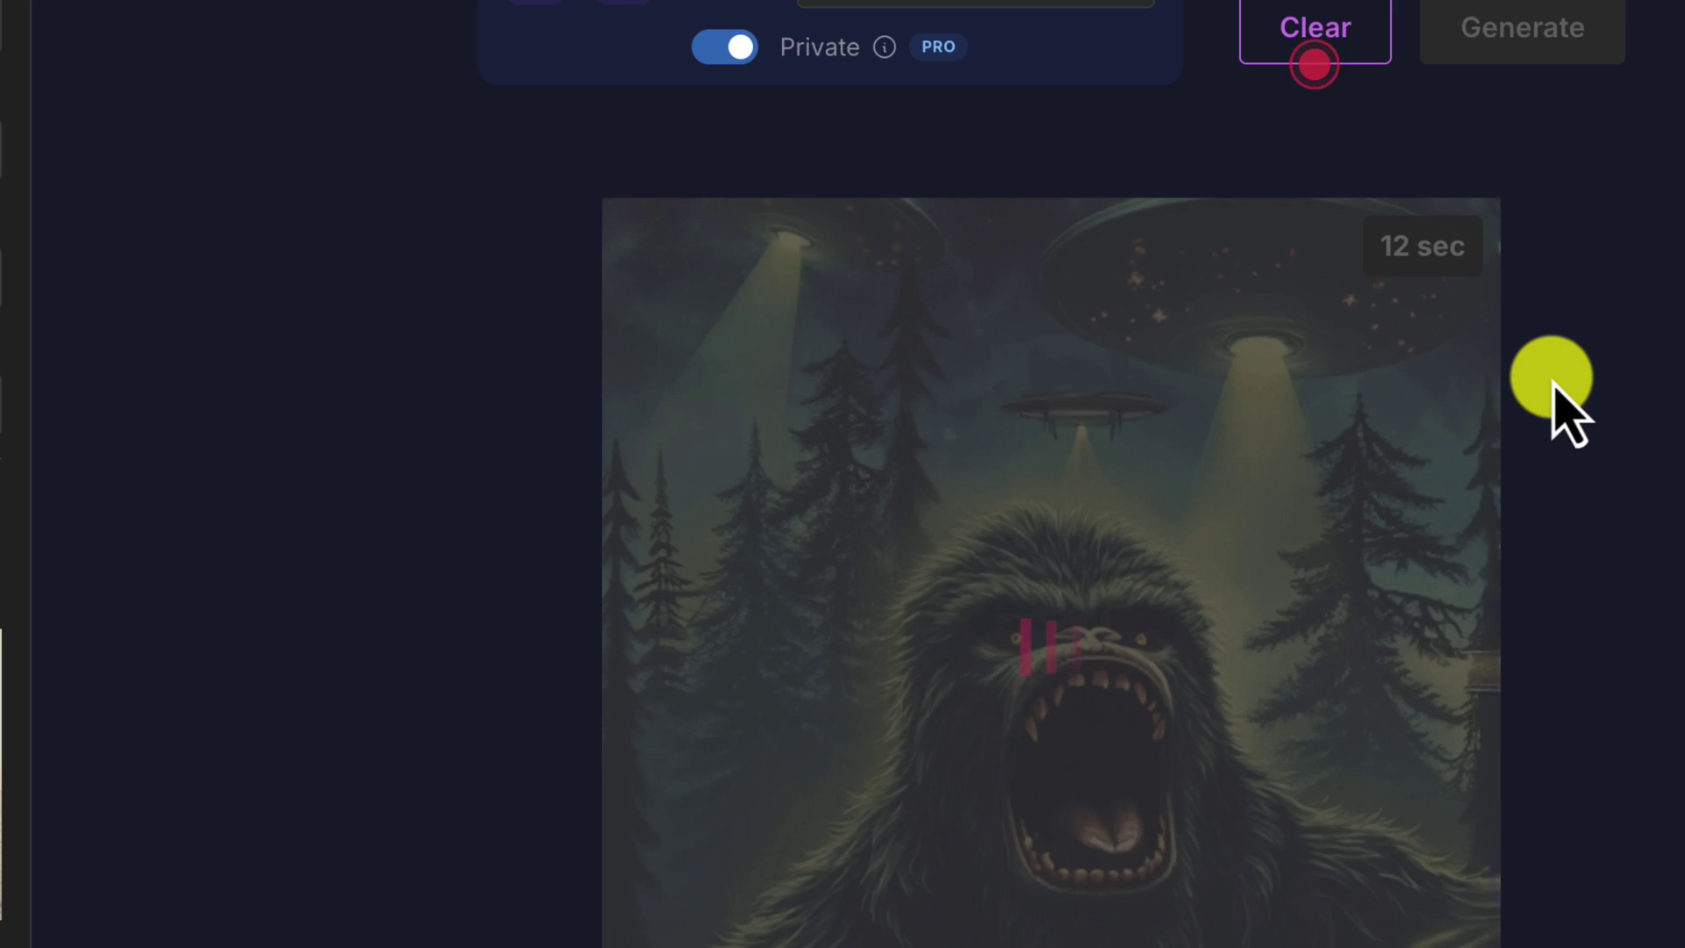
pyautogui.scroll(4, 1569, 413)
pyautogui.scroll(-5, 1569, 412)
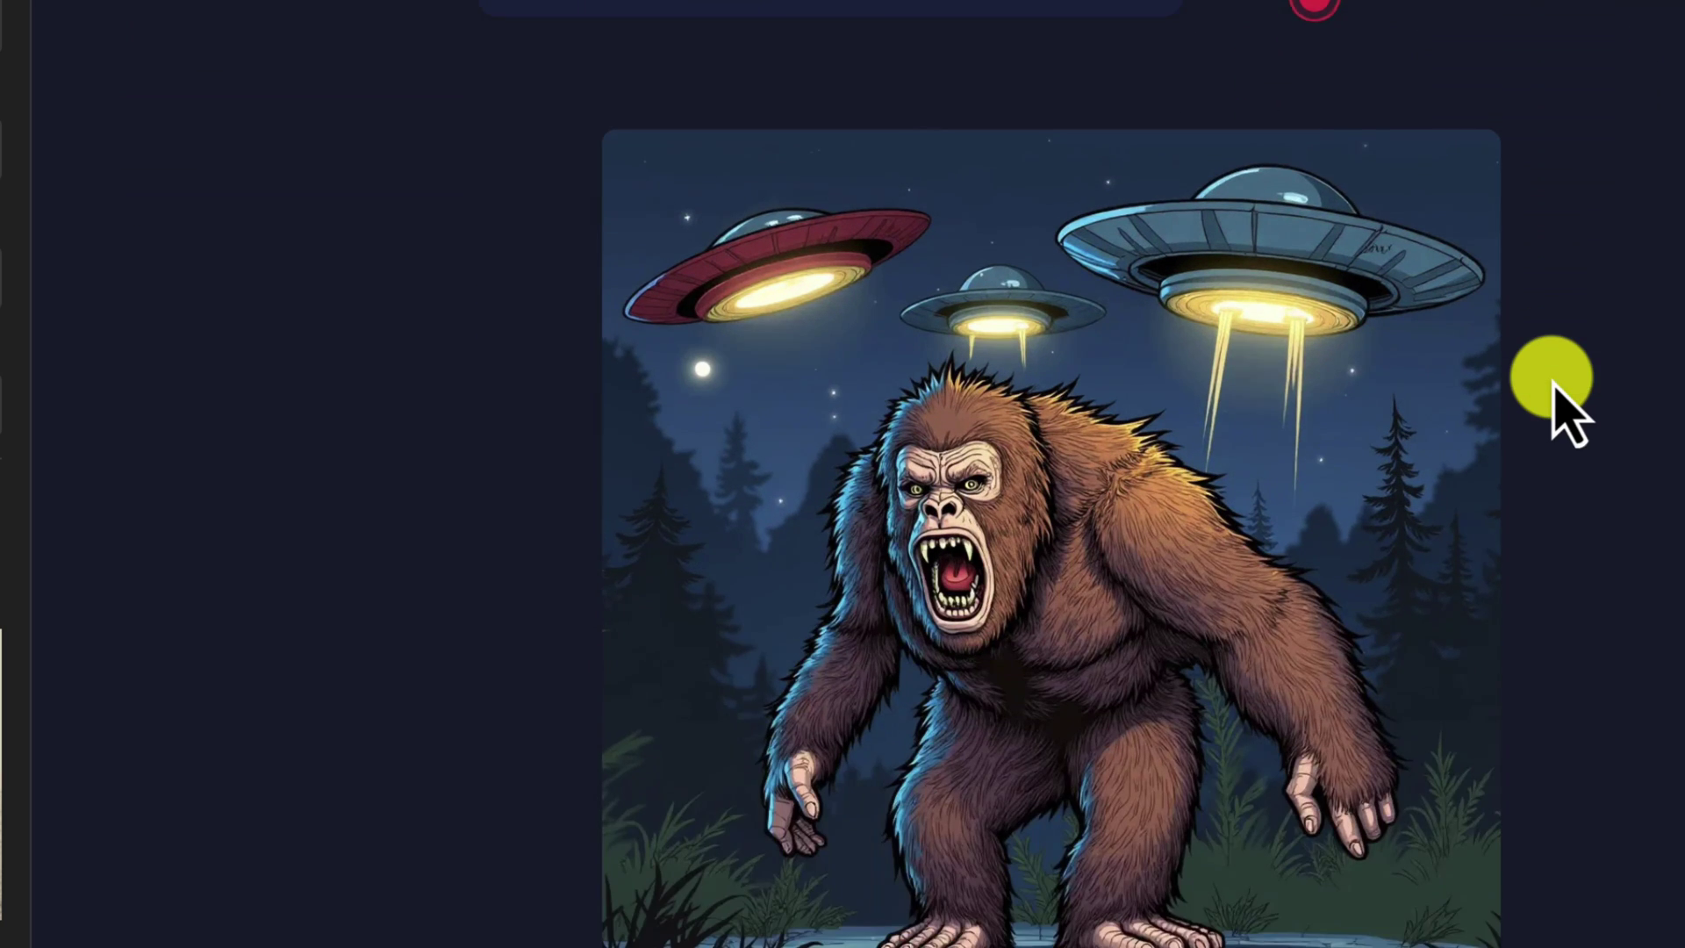
pyautogui.scroll(-1, 1555, 386)
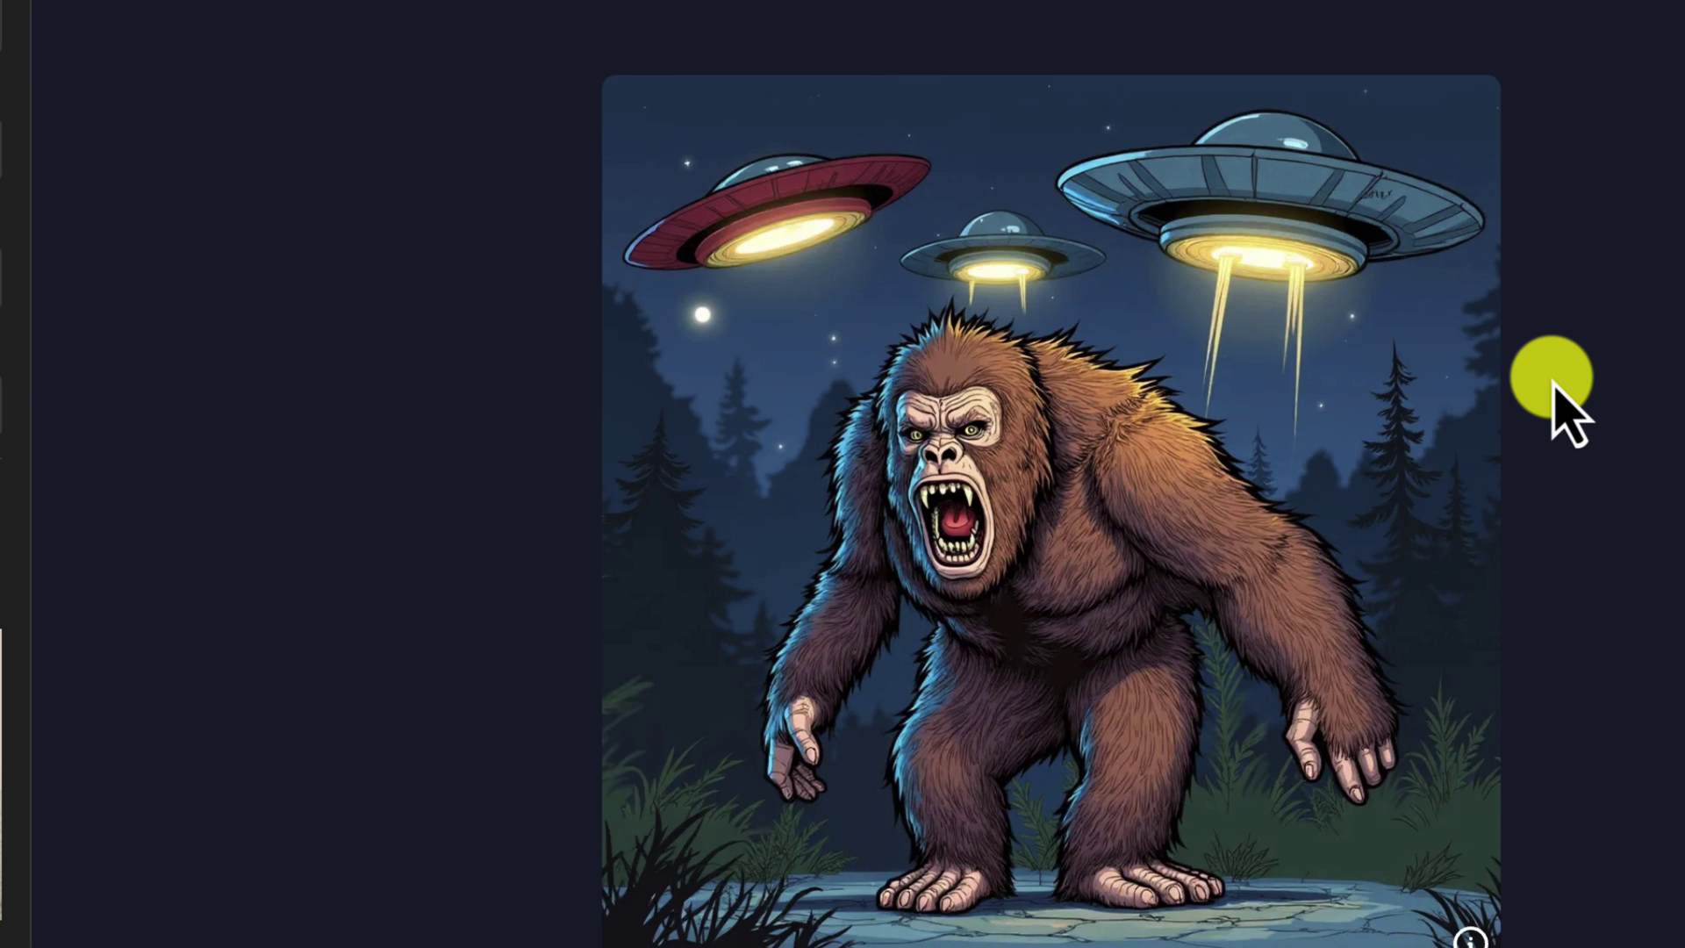
pyautogui.scroll(-1, 1554, 387)
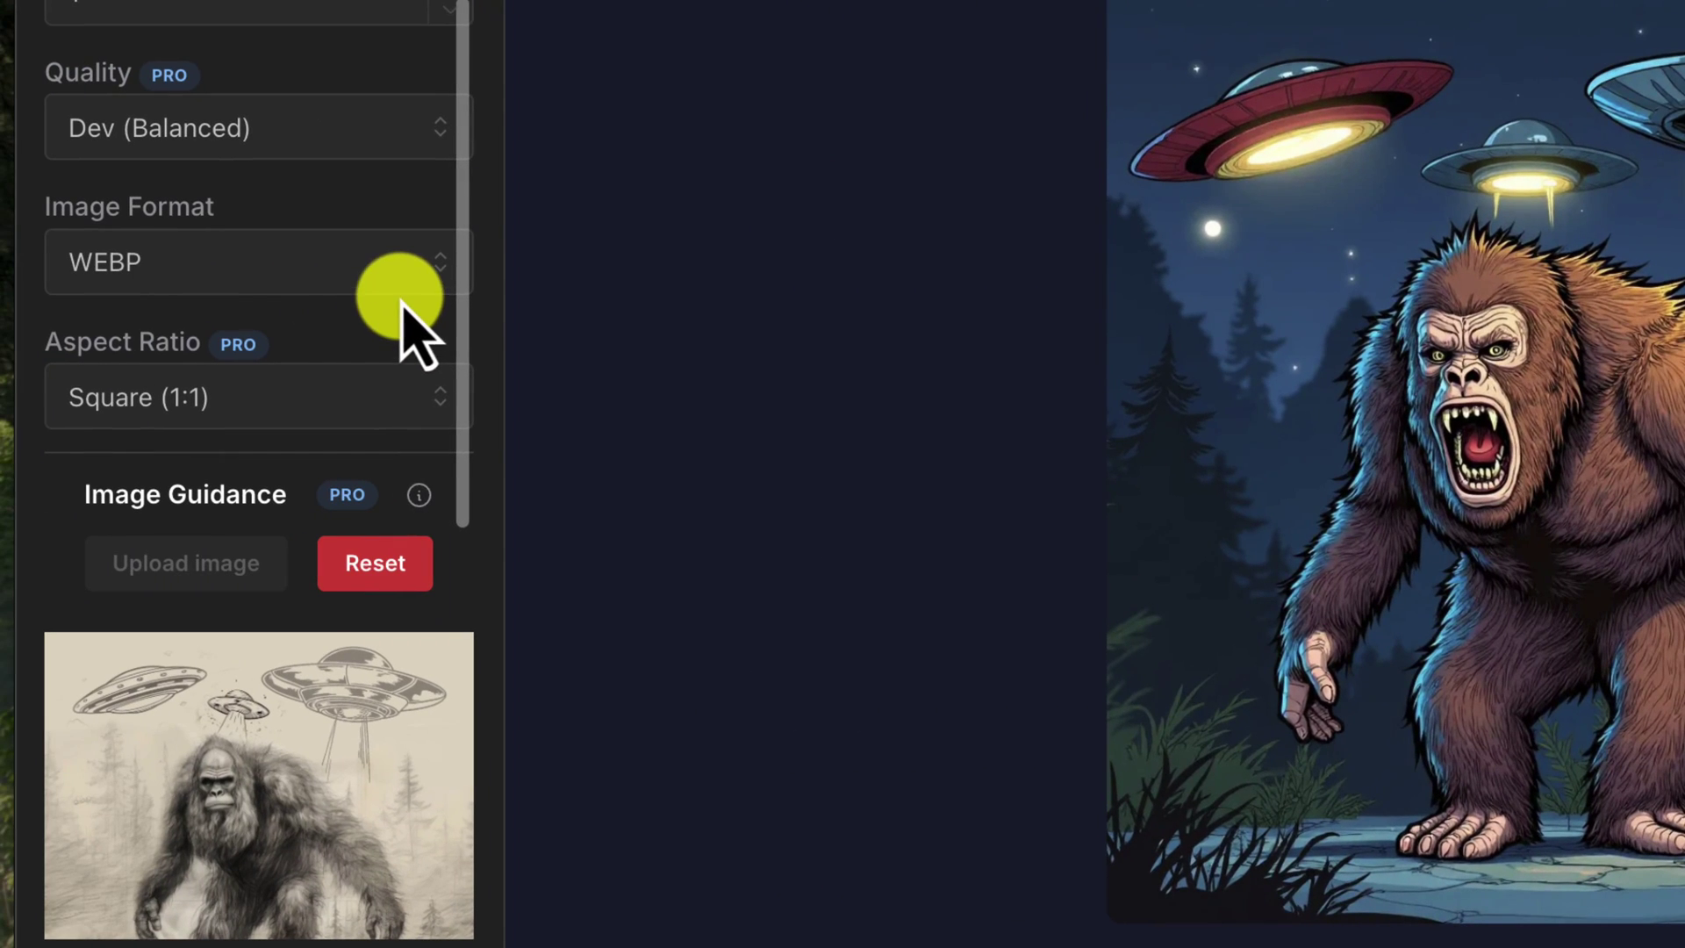
# Step: Set Quality to Pro 1.1 (Quality) and Control Type back to Depth Analysis
pyautogui.click(229, 127)
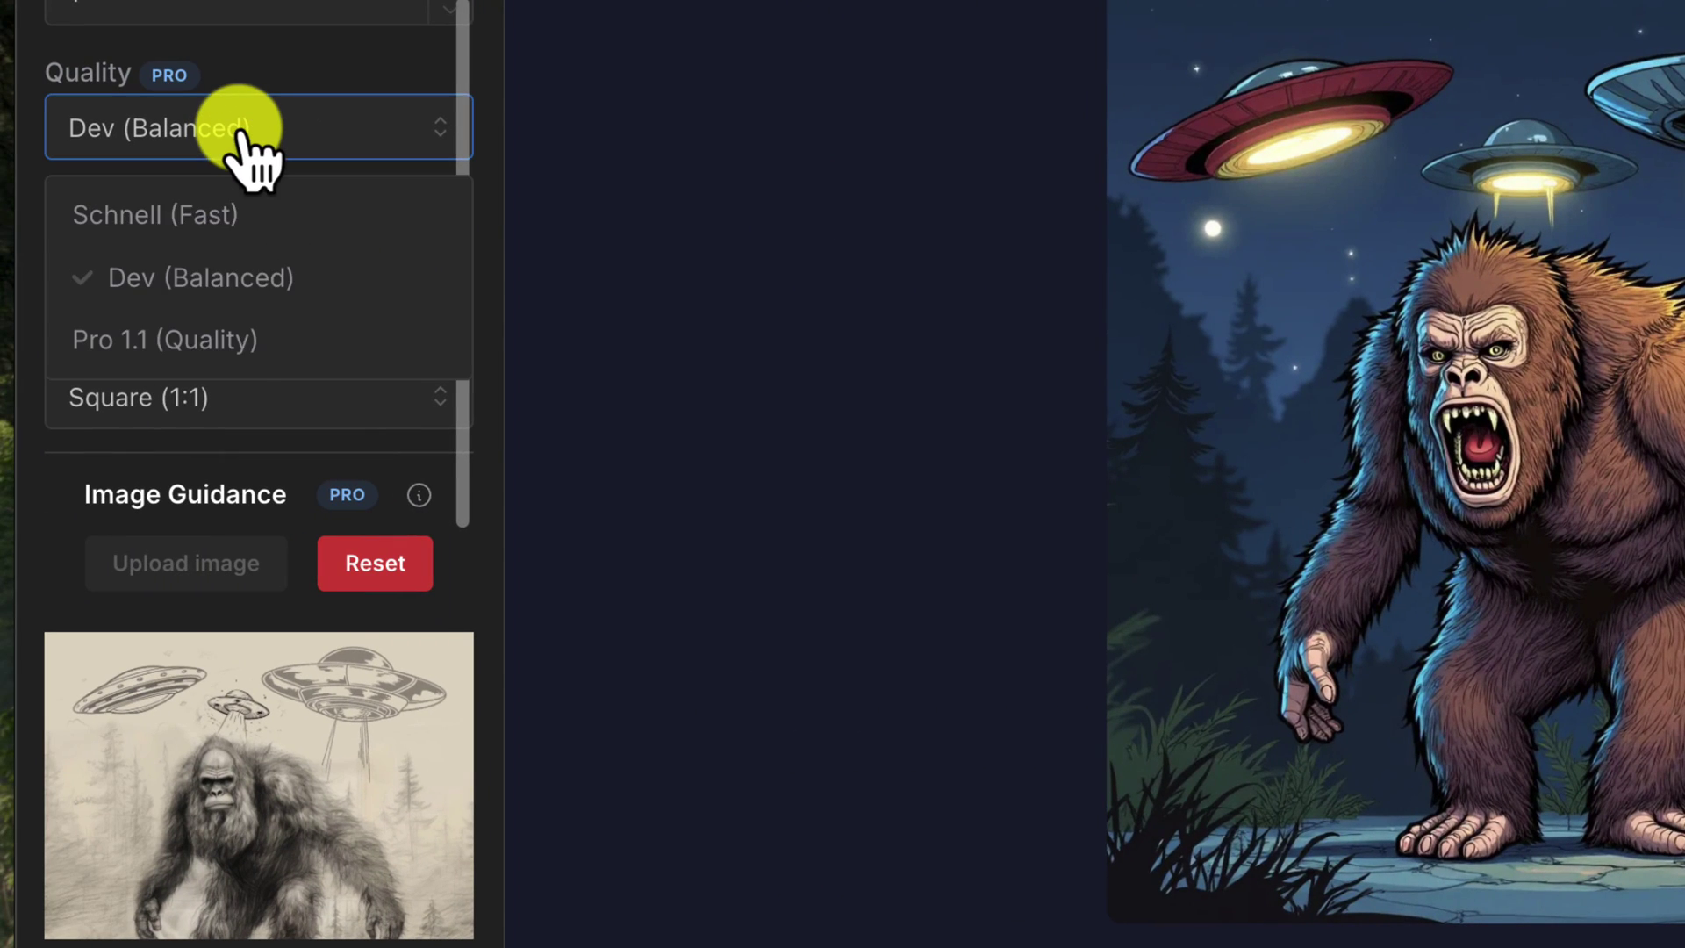
pyautogui.click(246, 342)
pyautogui.scroll(-3, 282, 413)
pyautogui.scroll(2, 282, 421)
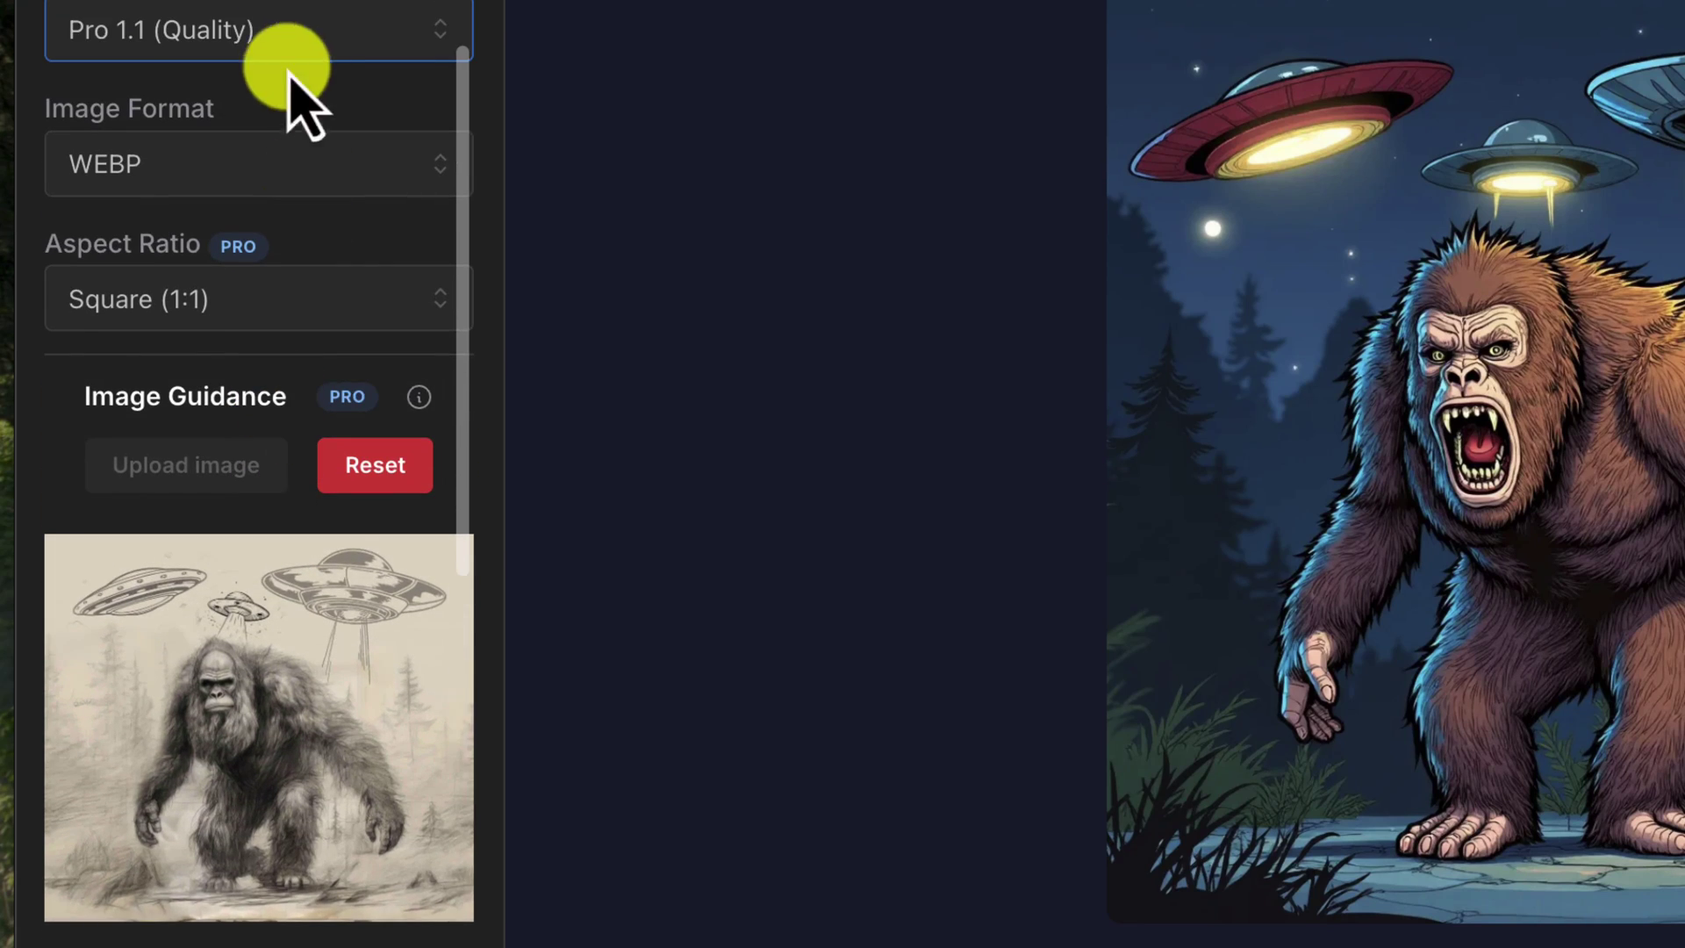
pyautogui.scroll(-5, 320, 357)
pyautogui.click(345, 811)
pyautogui.click(412, 926)
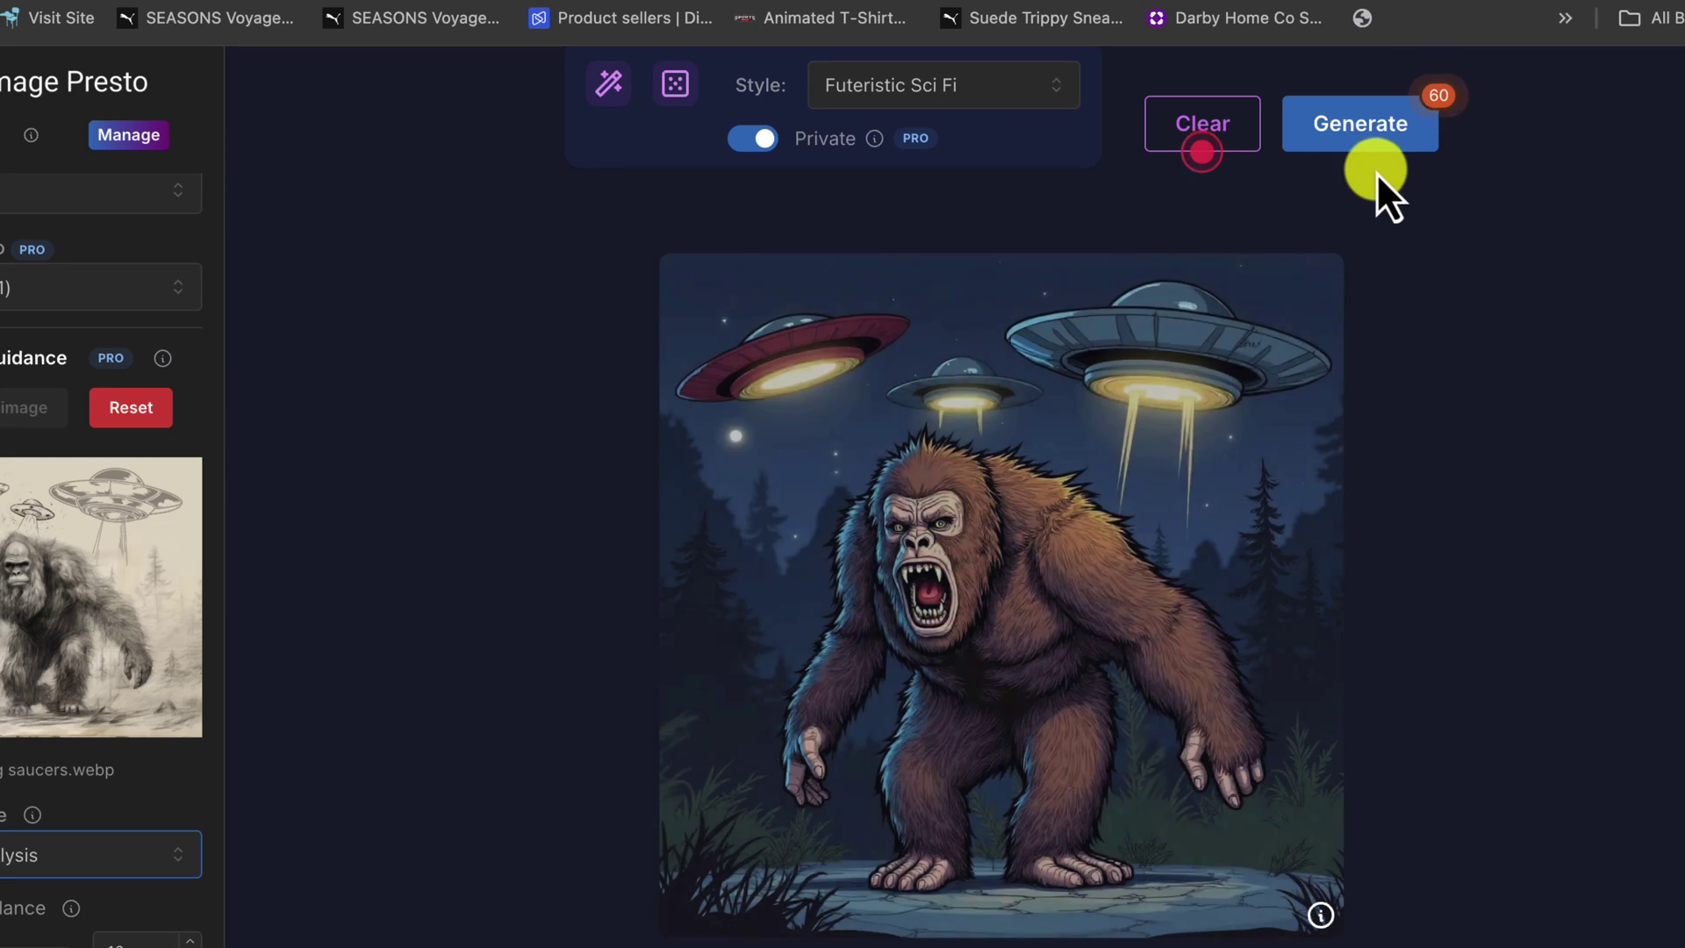
# Step: Generate a realistic Bigfoot under glowing saucers using Pro 1.1 and Depth Analysis
pyautogui.click(1344, 137)
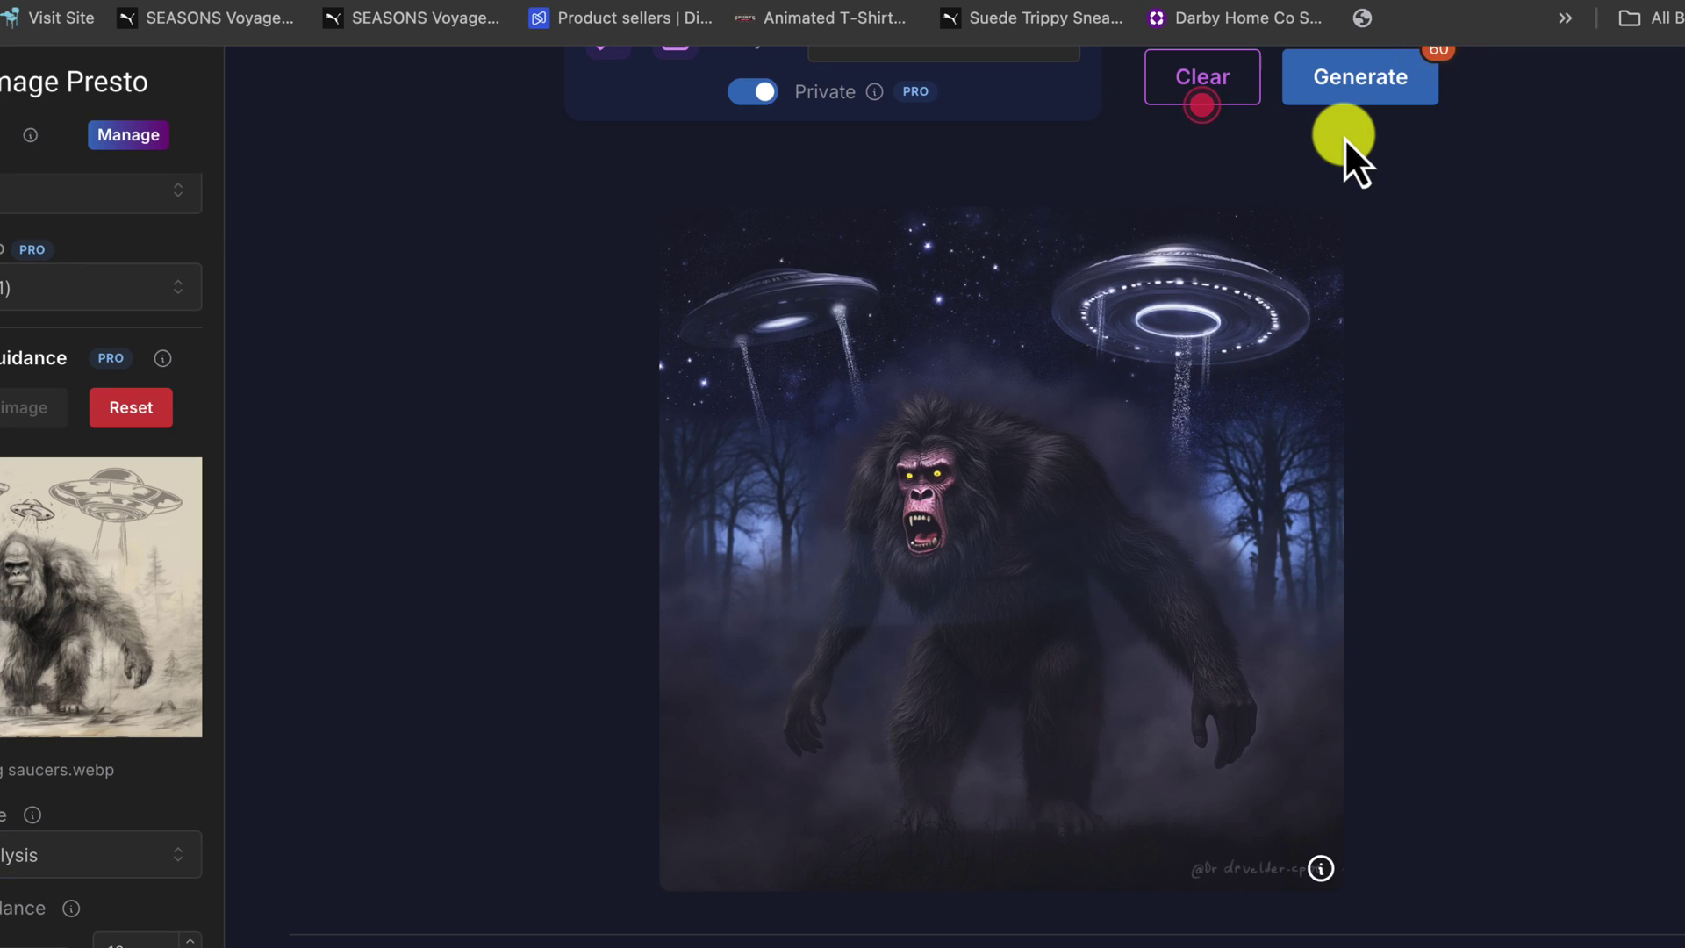
pyautogui.scroll(-1, 1344, 139)
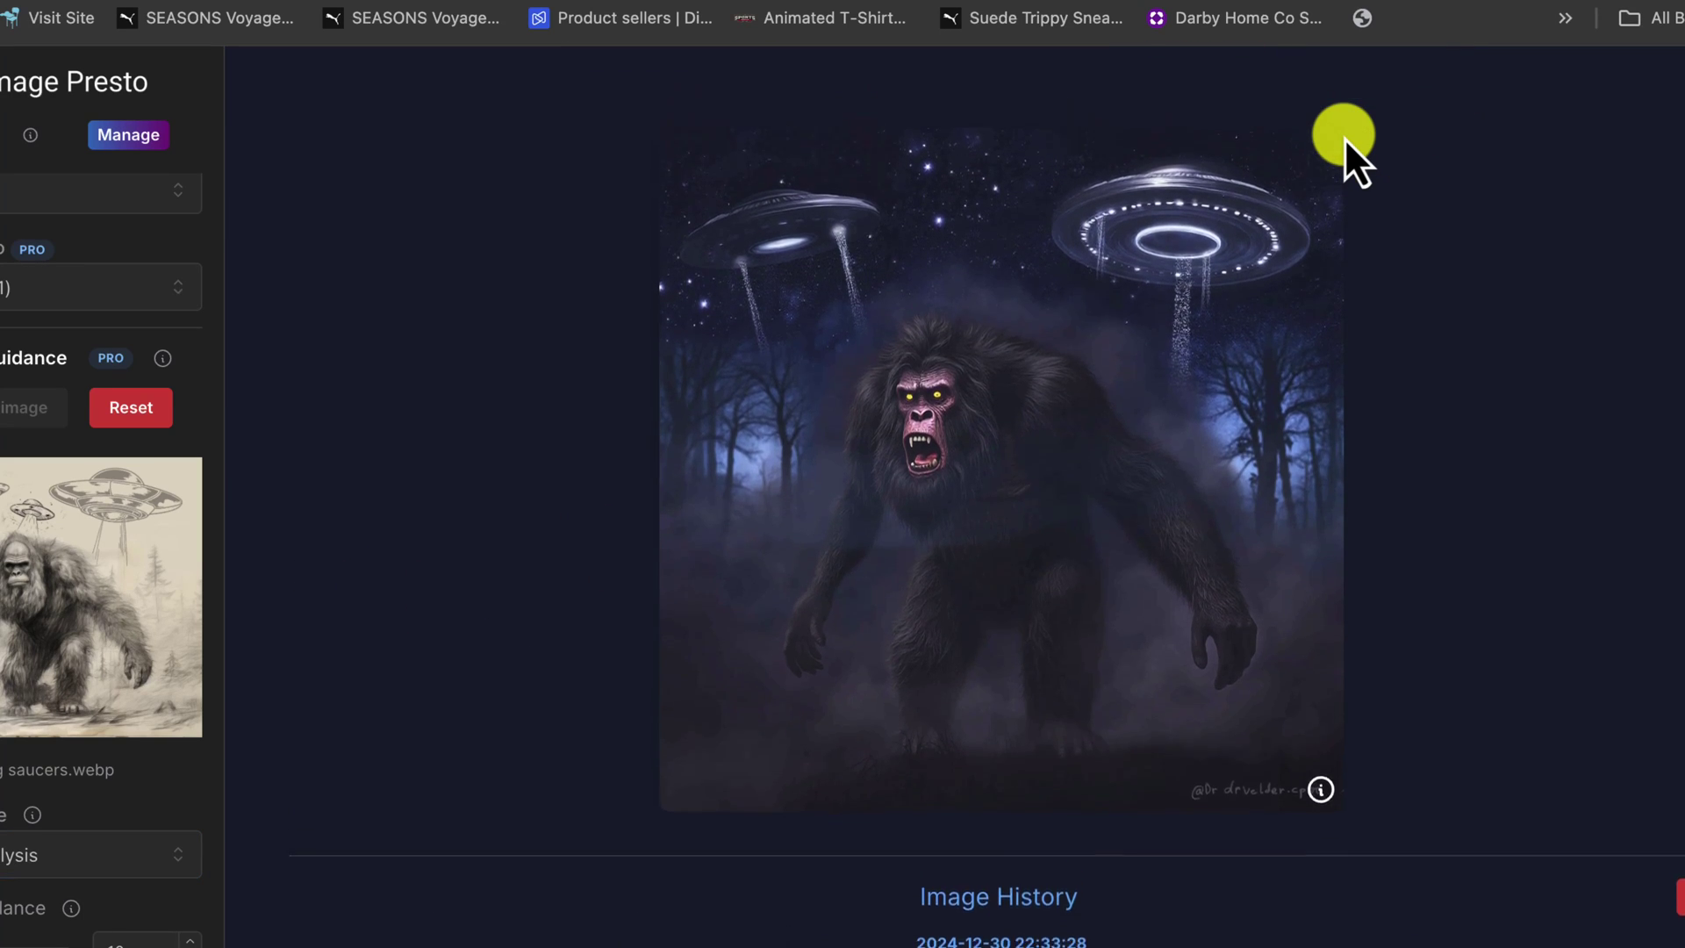
pyautogui.scroll(1, 1345, 139)
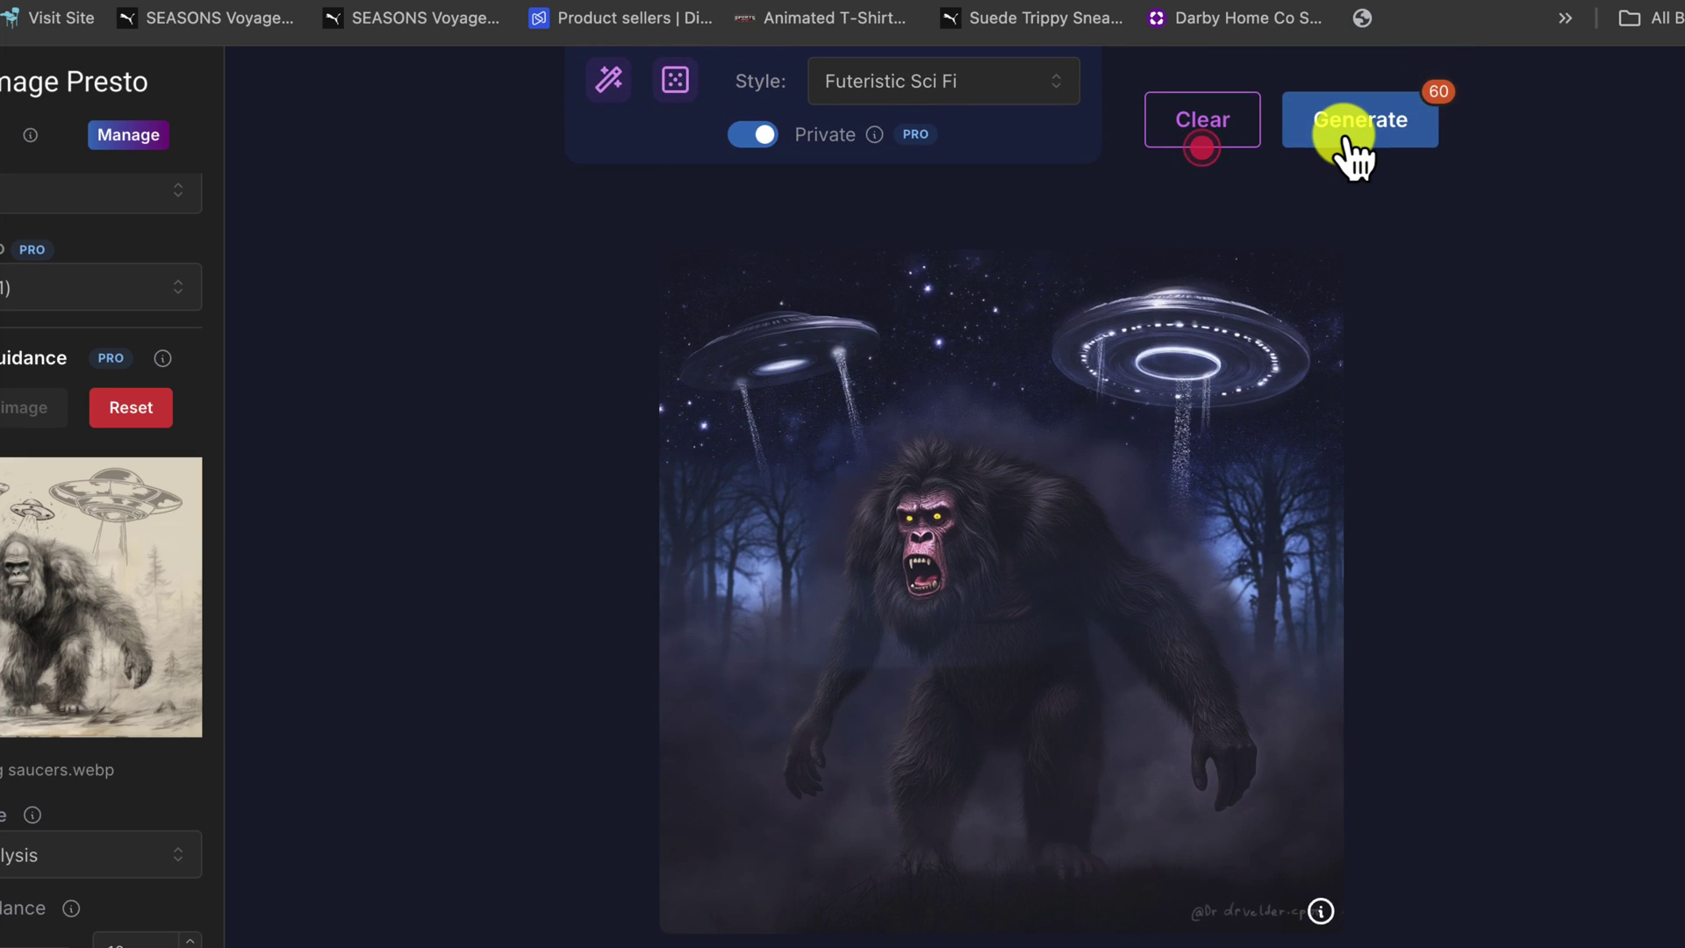
pyautogui.scroll(1, 1352, 153)
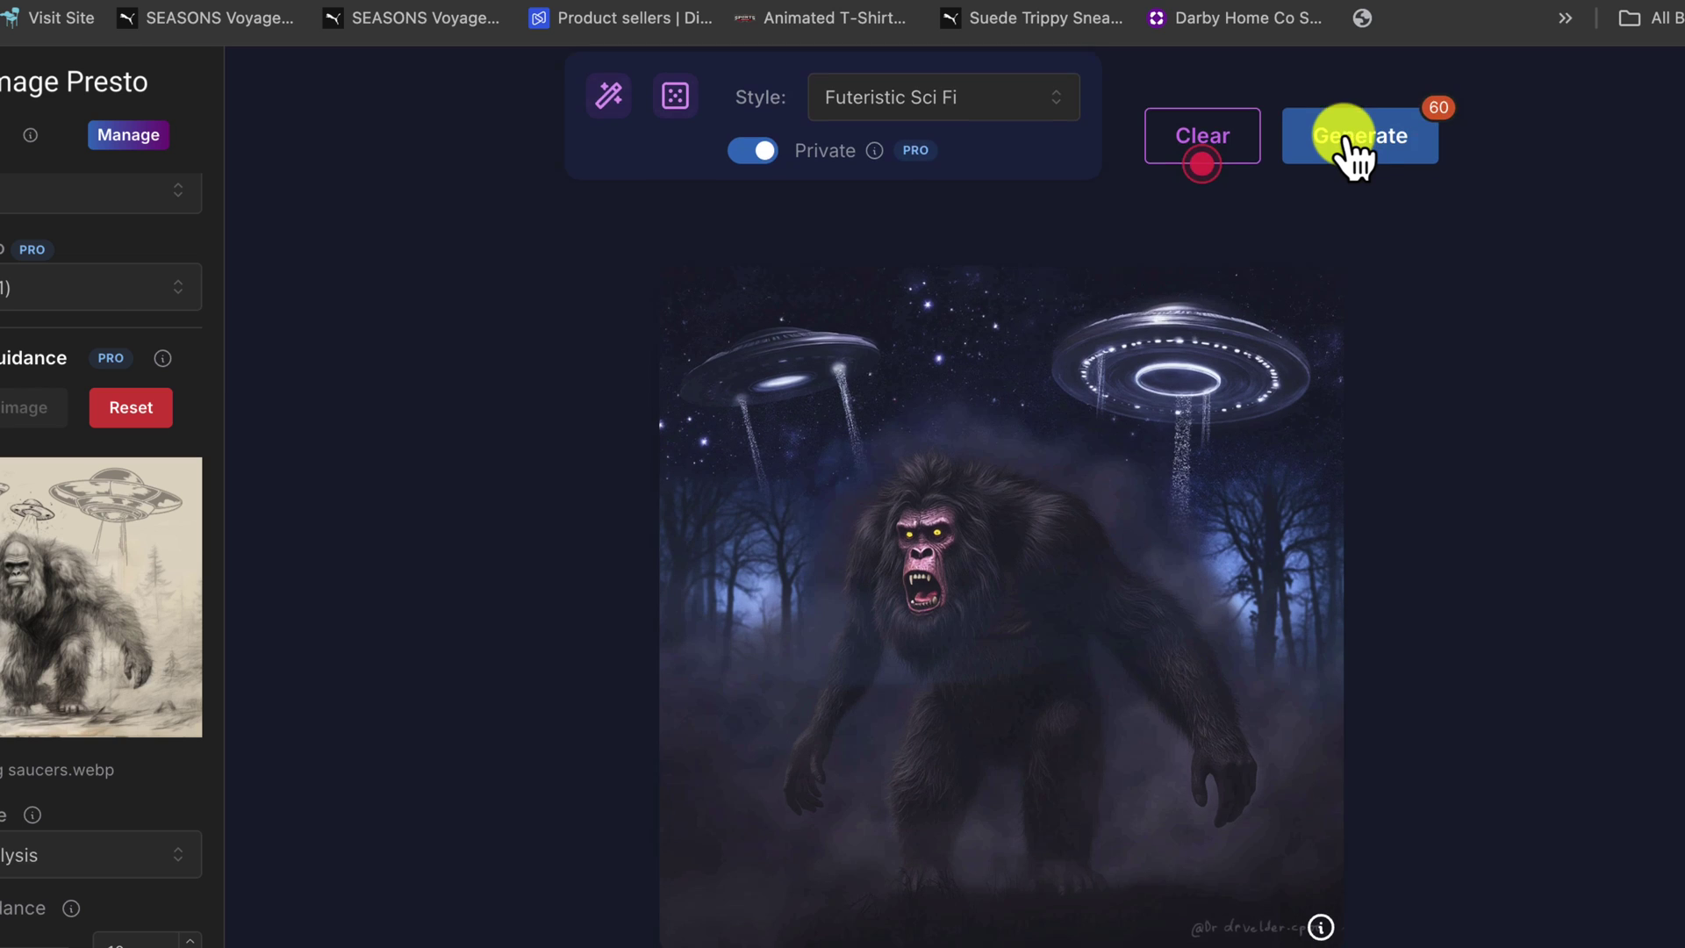
pyautogui.scroll(-1, 1352, 154)
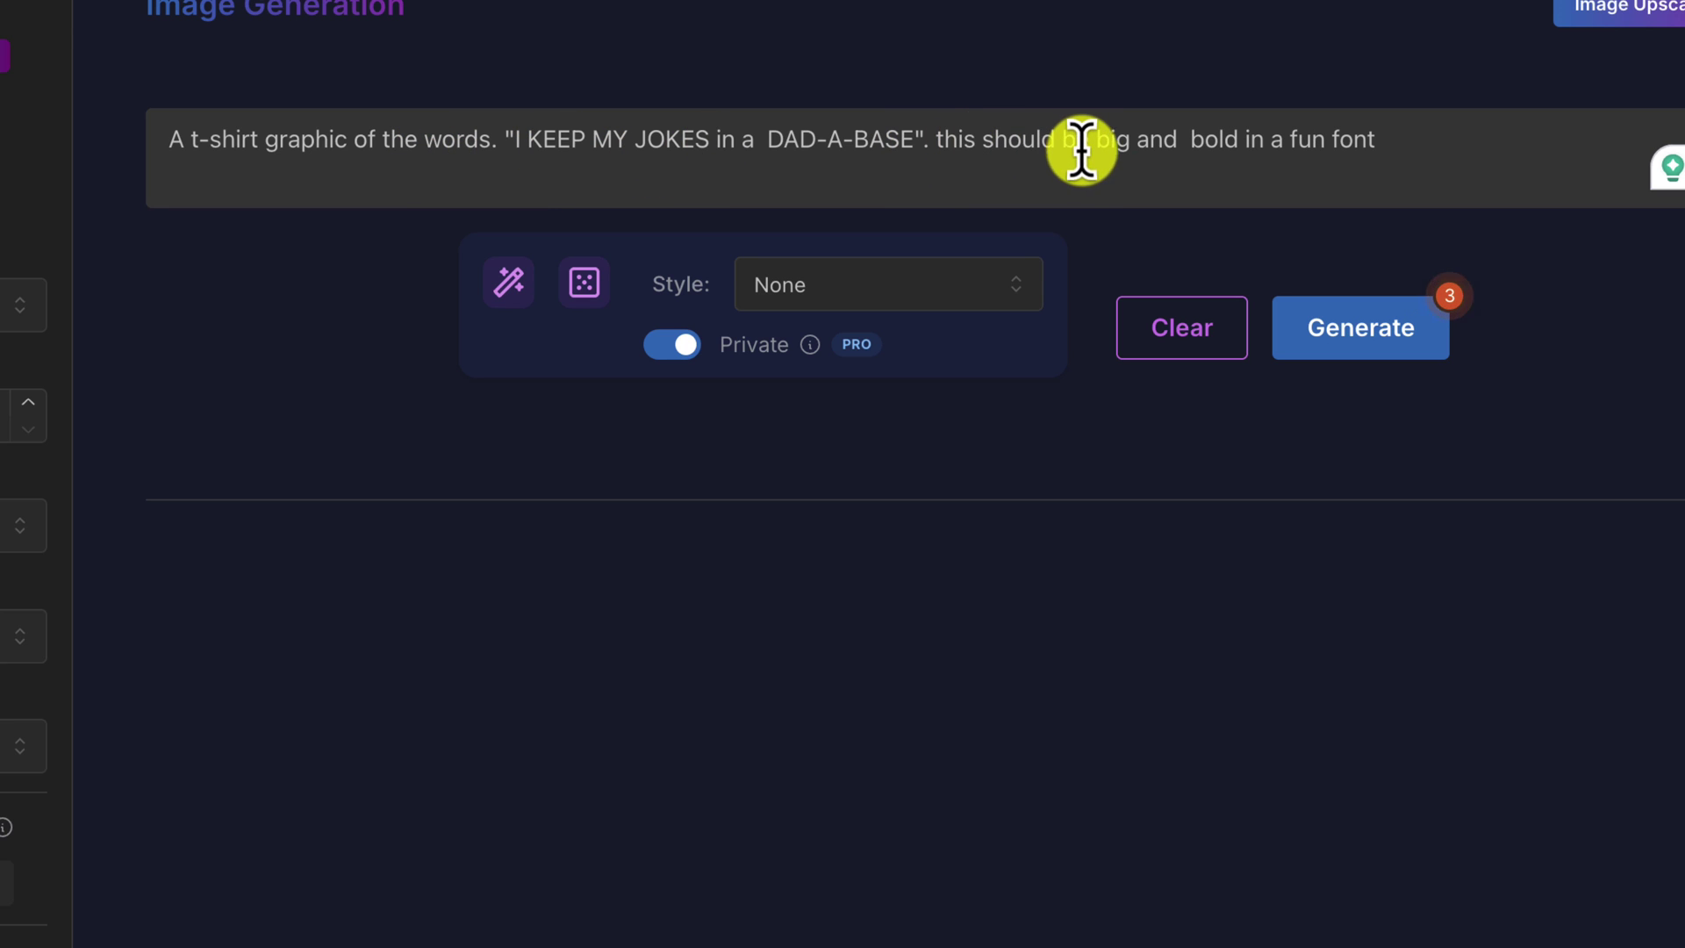
# Step: Delete the doubled space before 'bold' in the DAD-A-BASE t-shirt prompt
pyautogui.click(1184, 142)
pyautogui.press('BackSpace')
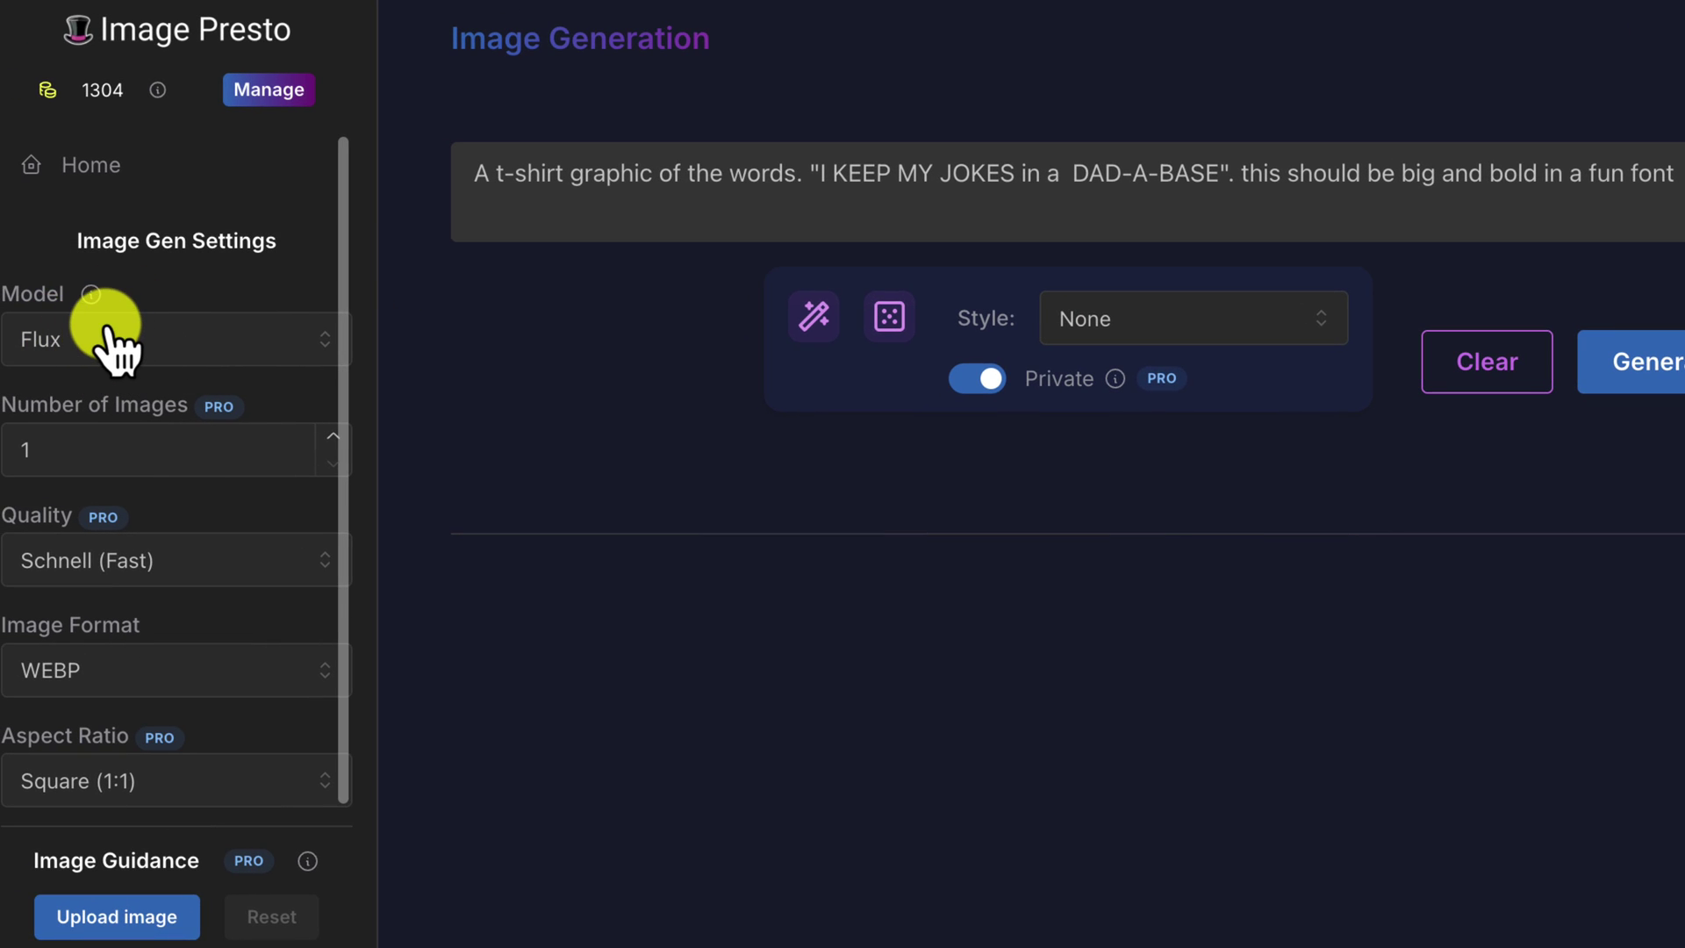
# Step: Choose Pro 1.1 (Quality) and the T-Shirt Design style for the DAD-A-BASE prompt
pyautogui.click(224, 562)
pyautogui.click(134, 731)
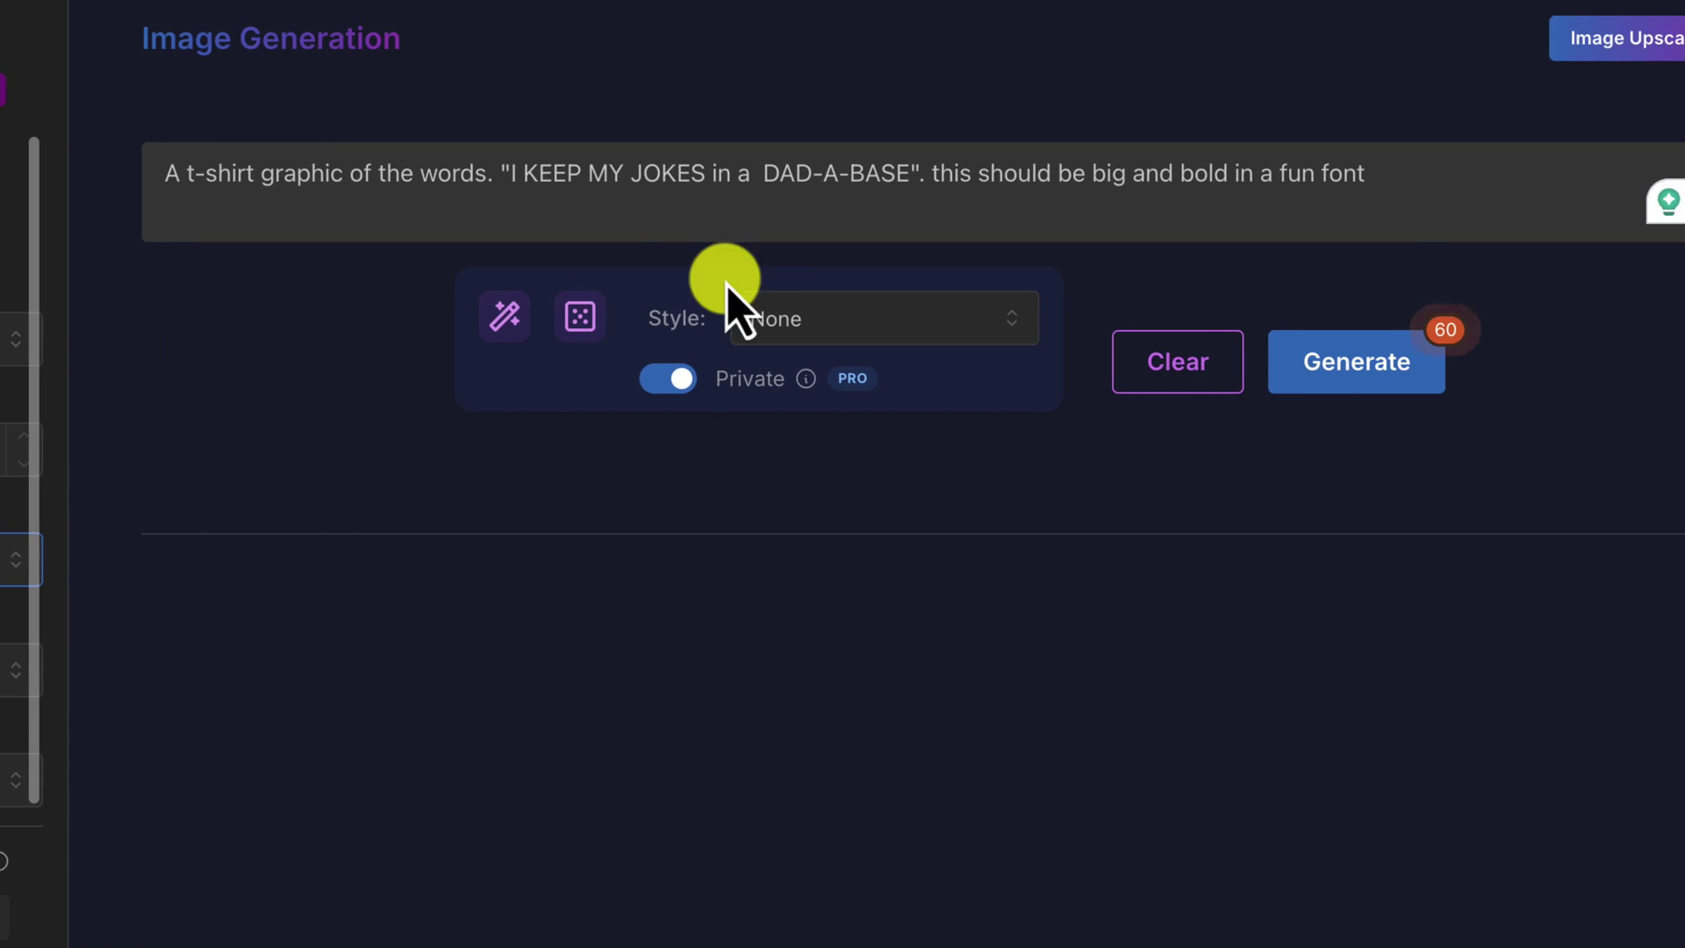
pyautogui.click(993, 334)
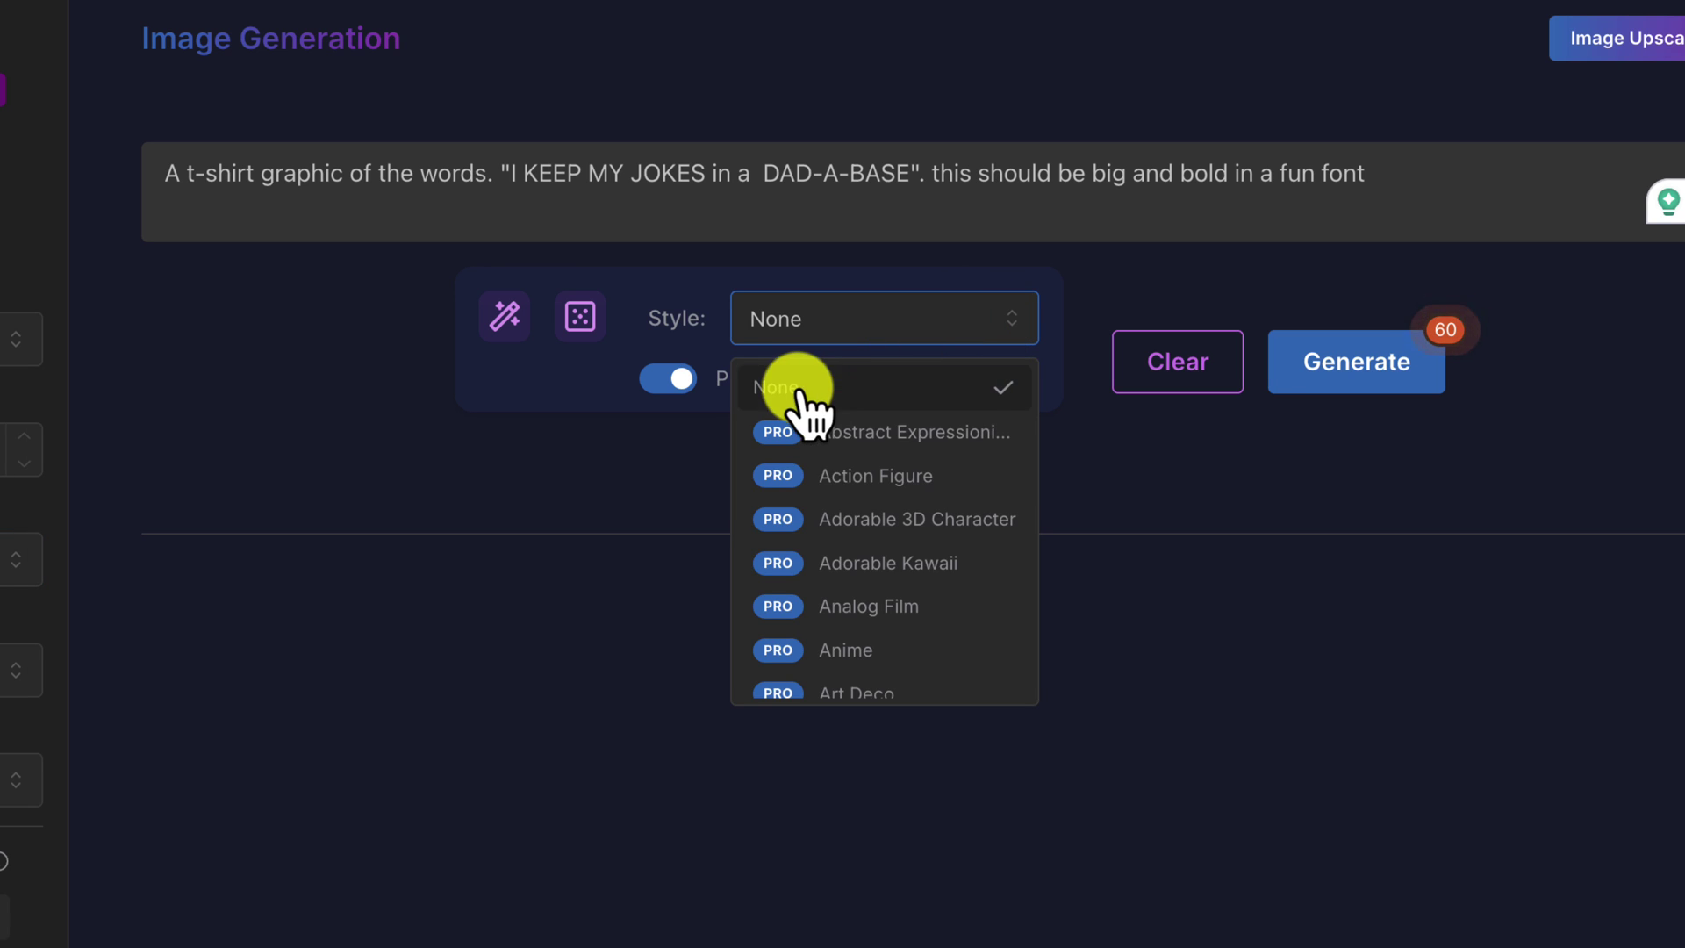
pyautogui.scroll(-10, 846, 518)
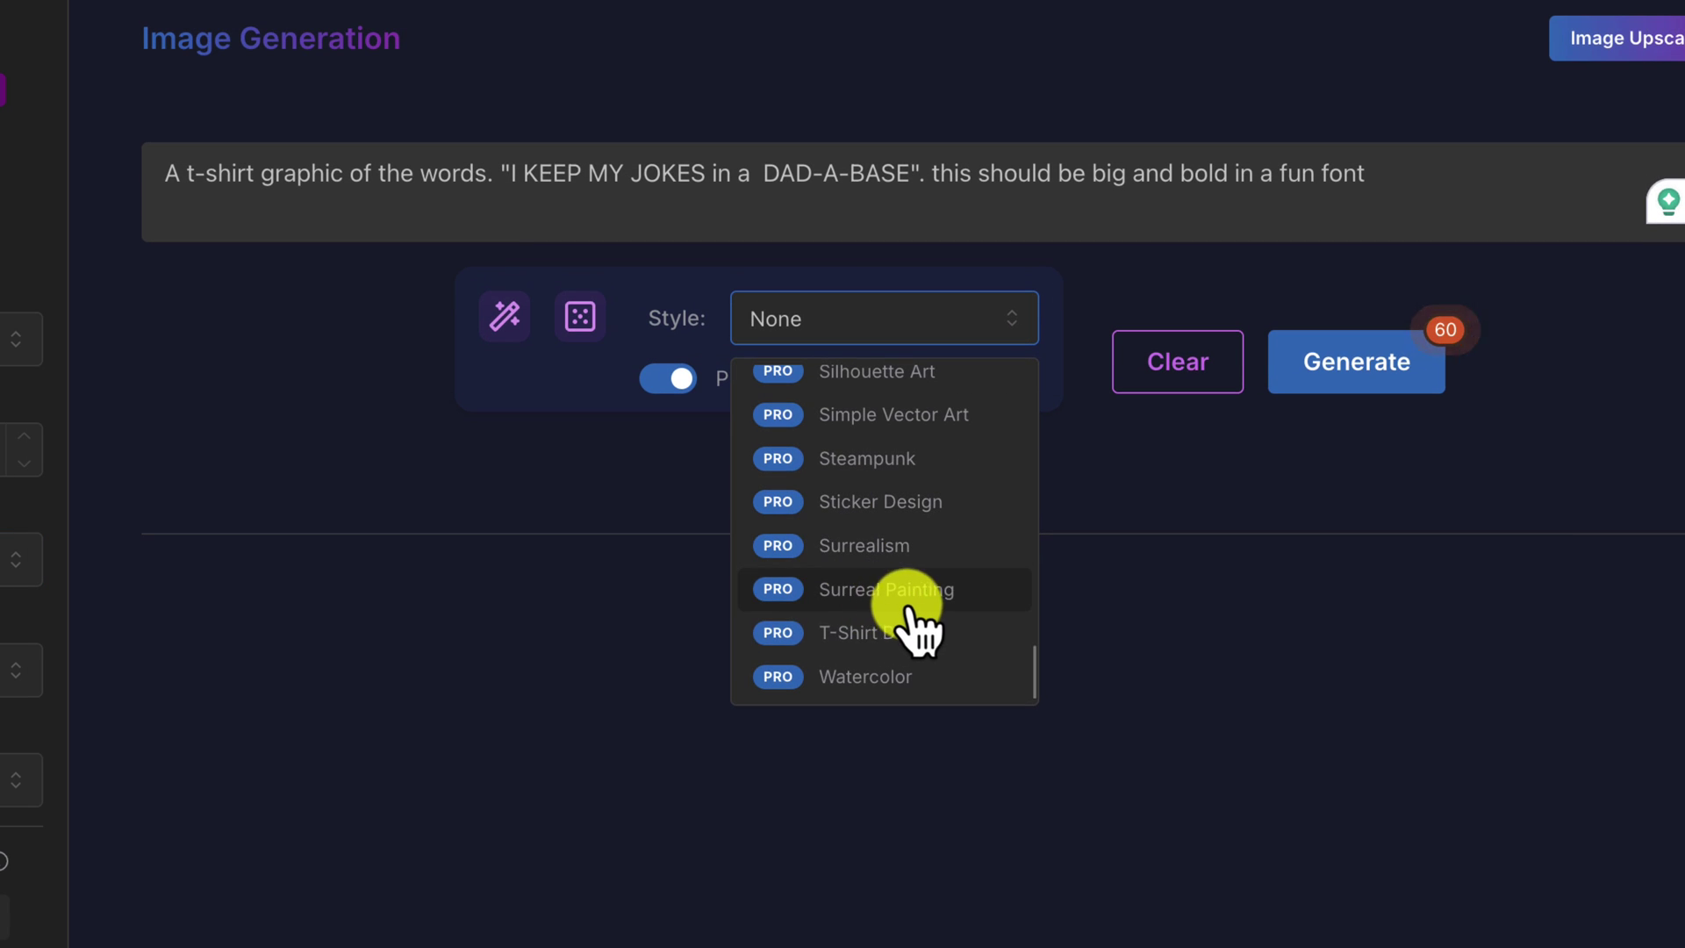
pyautogui.click(913, 633)
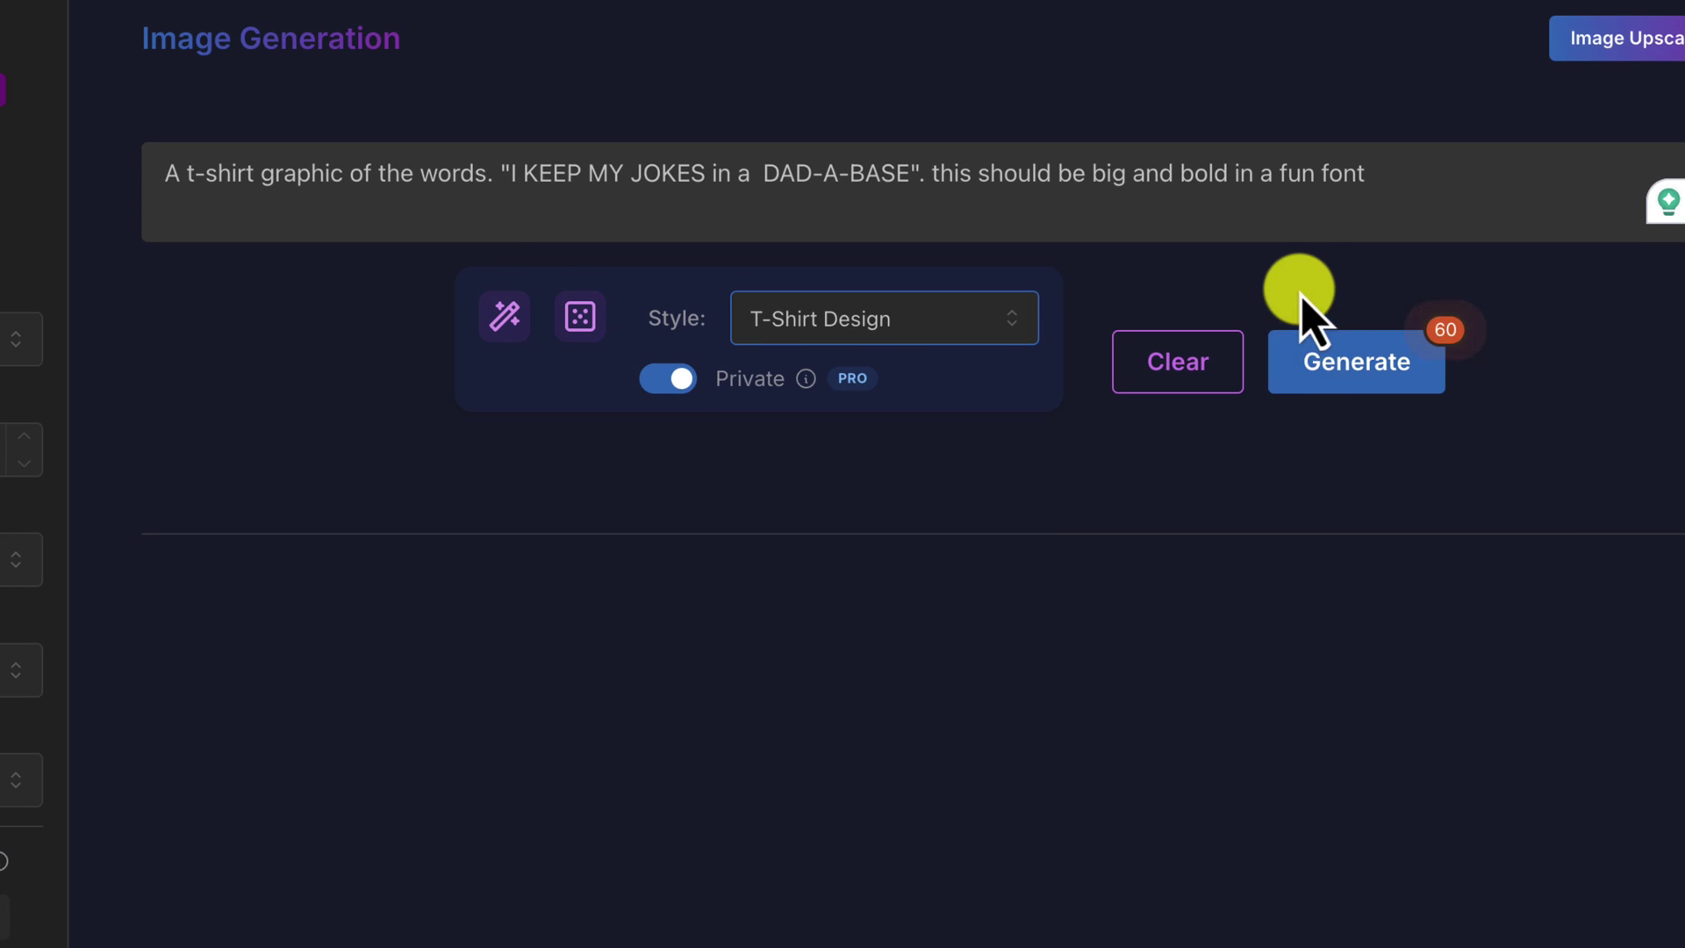
# Step: Generate three rounds of DAD-A-BASE tee designs to reach the orange-and-blue distressed lettering version on white
pyautogui.click(1376, 351)
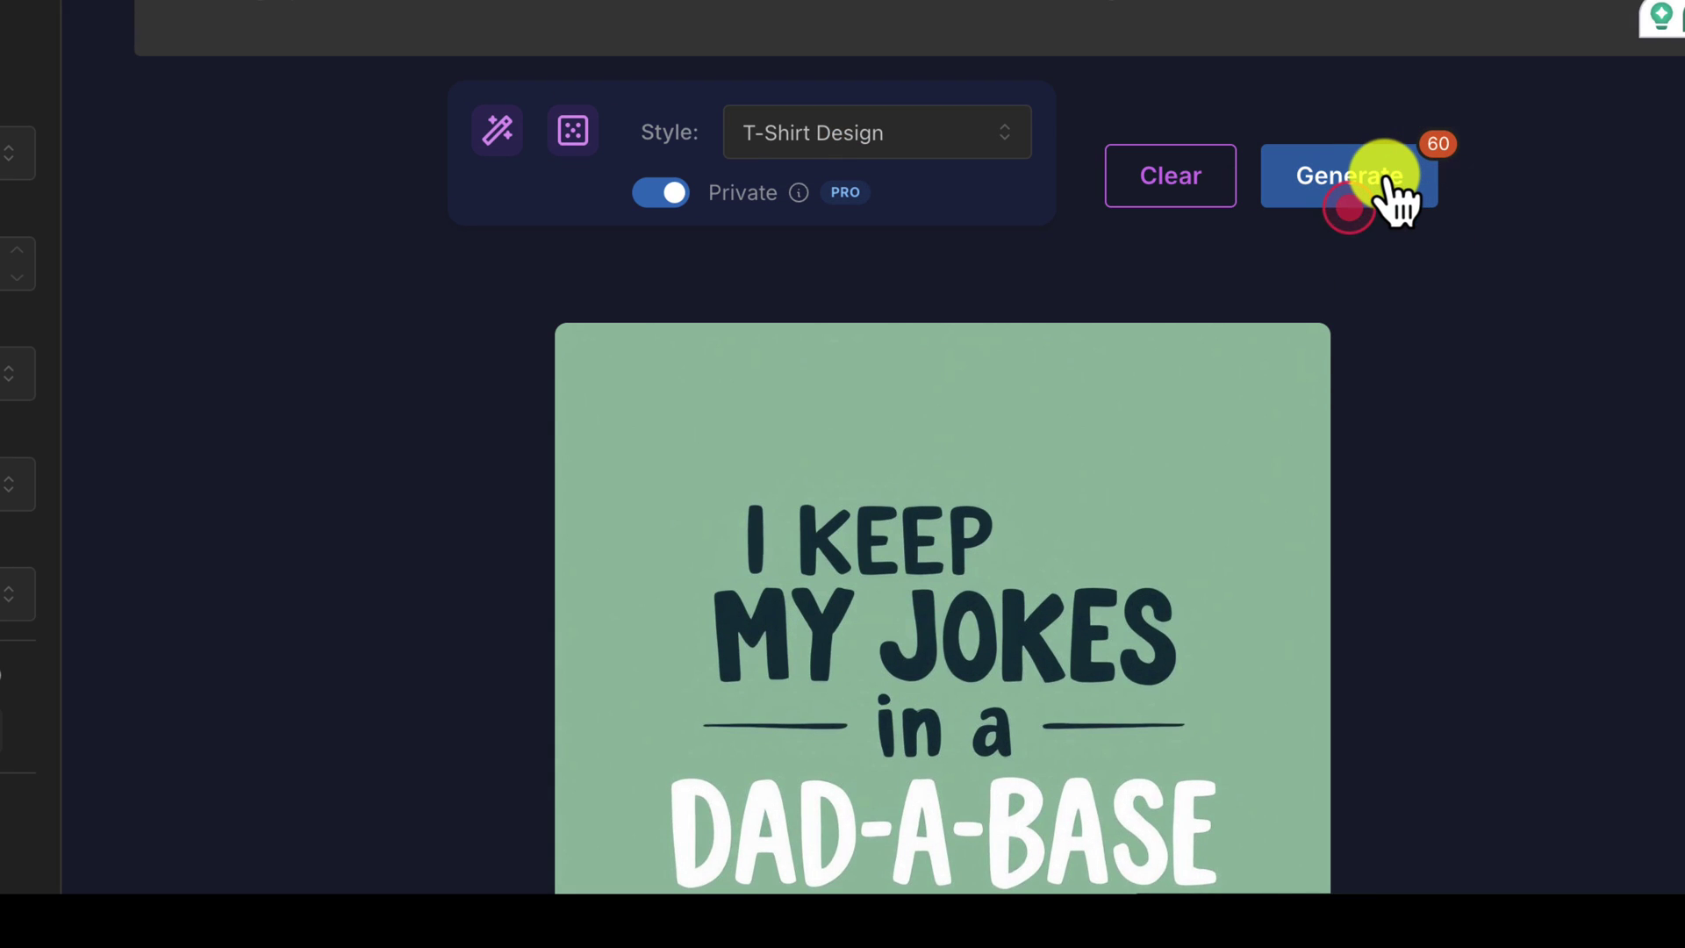
pyautogui.click(1386, 180)
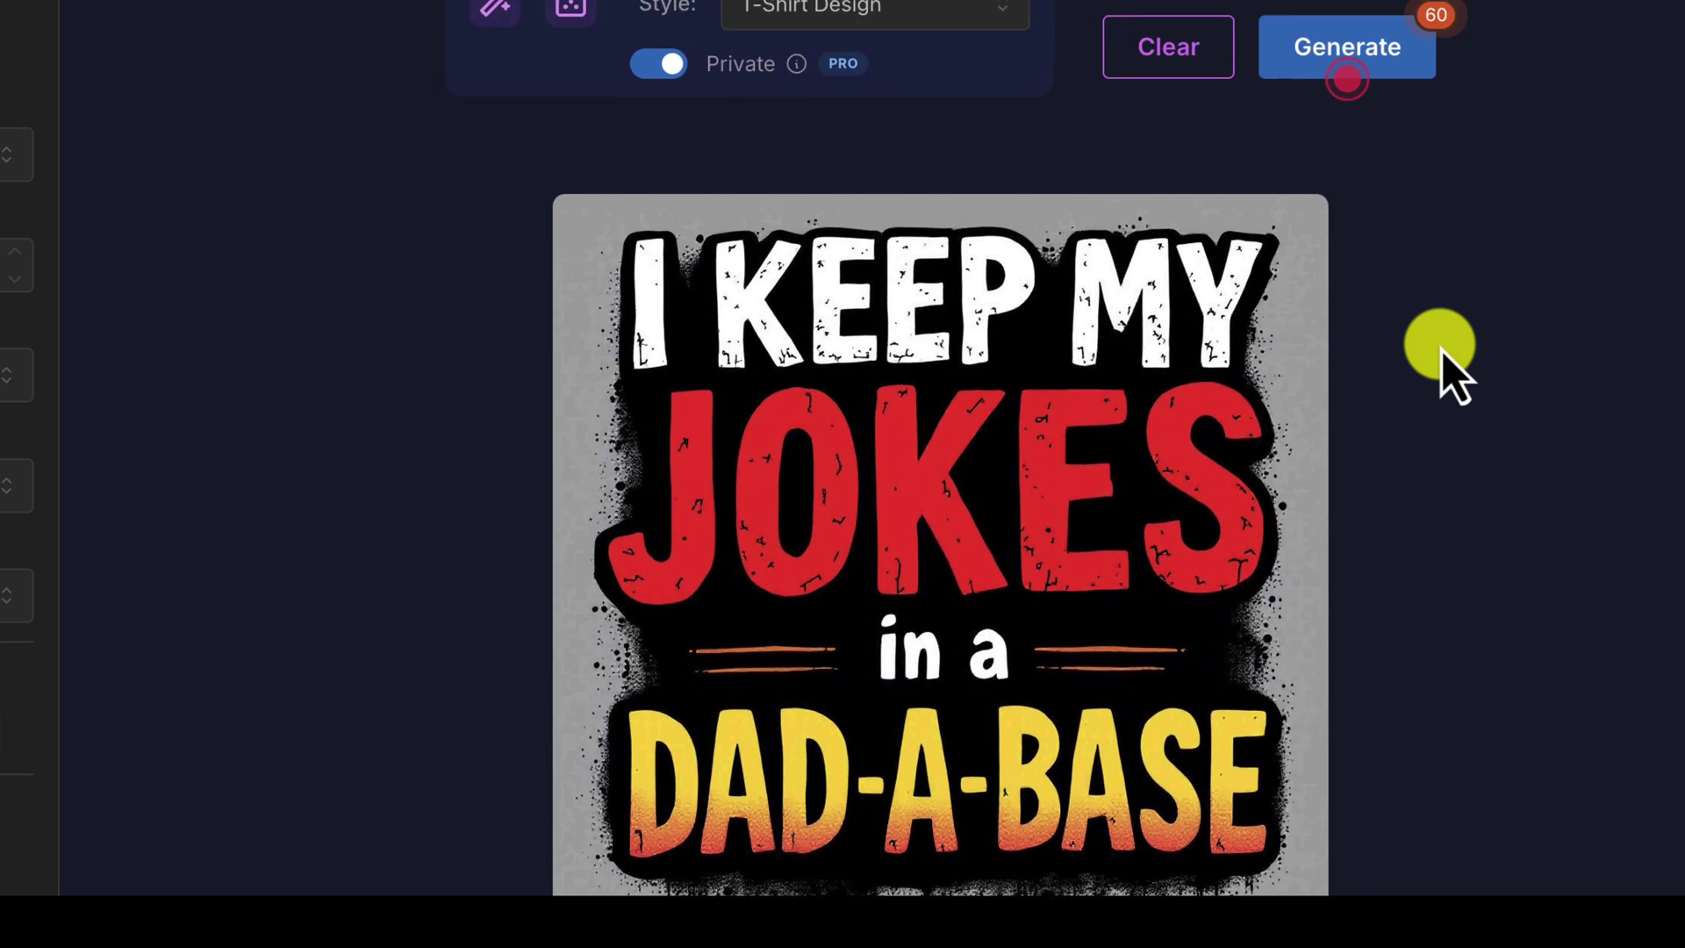
pyautogui.click(1408, 24)
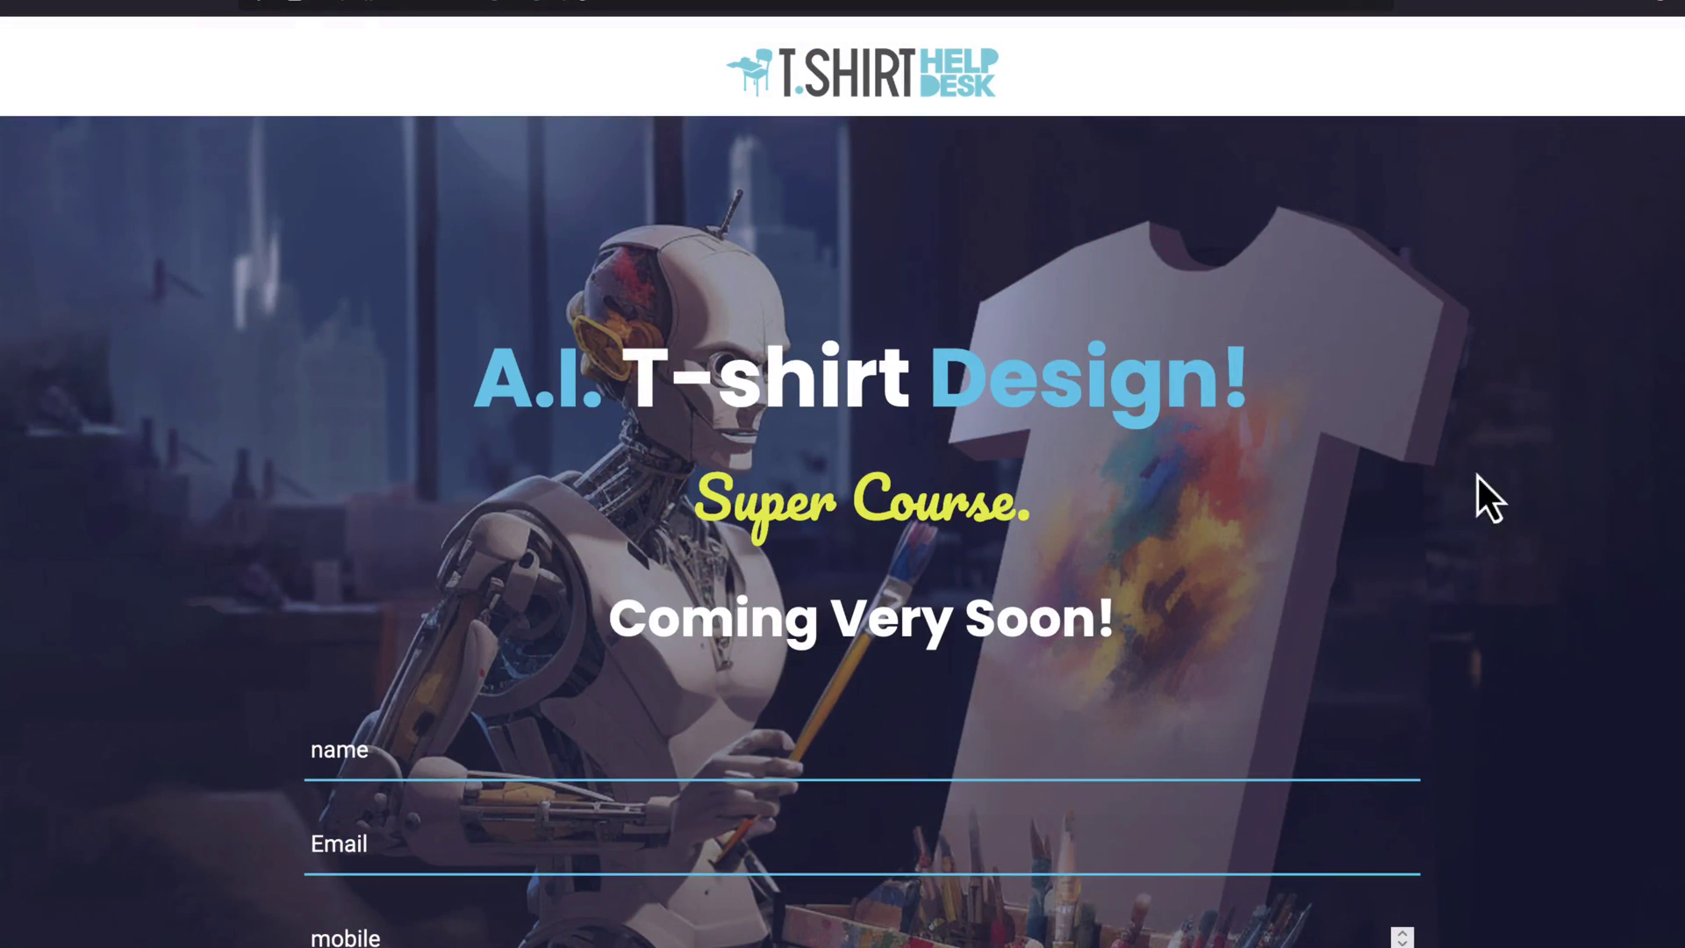
pyautogui.scroll(-3, 1506, 509)
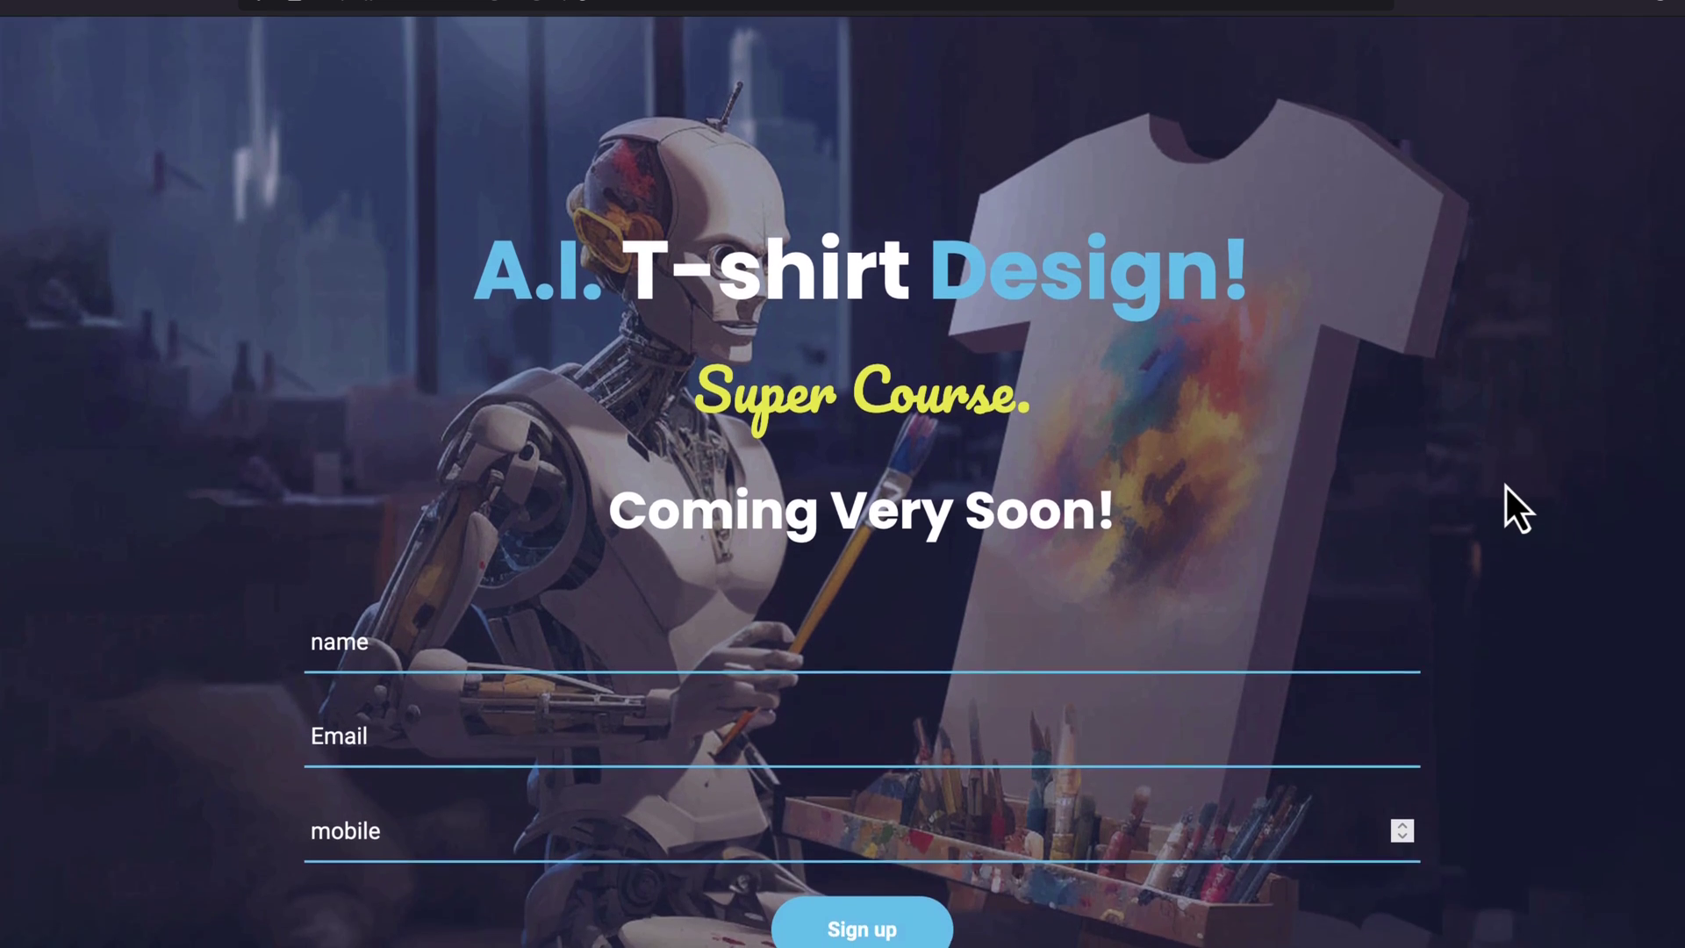
pyautogui.scroll(-12, 1504, 485)
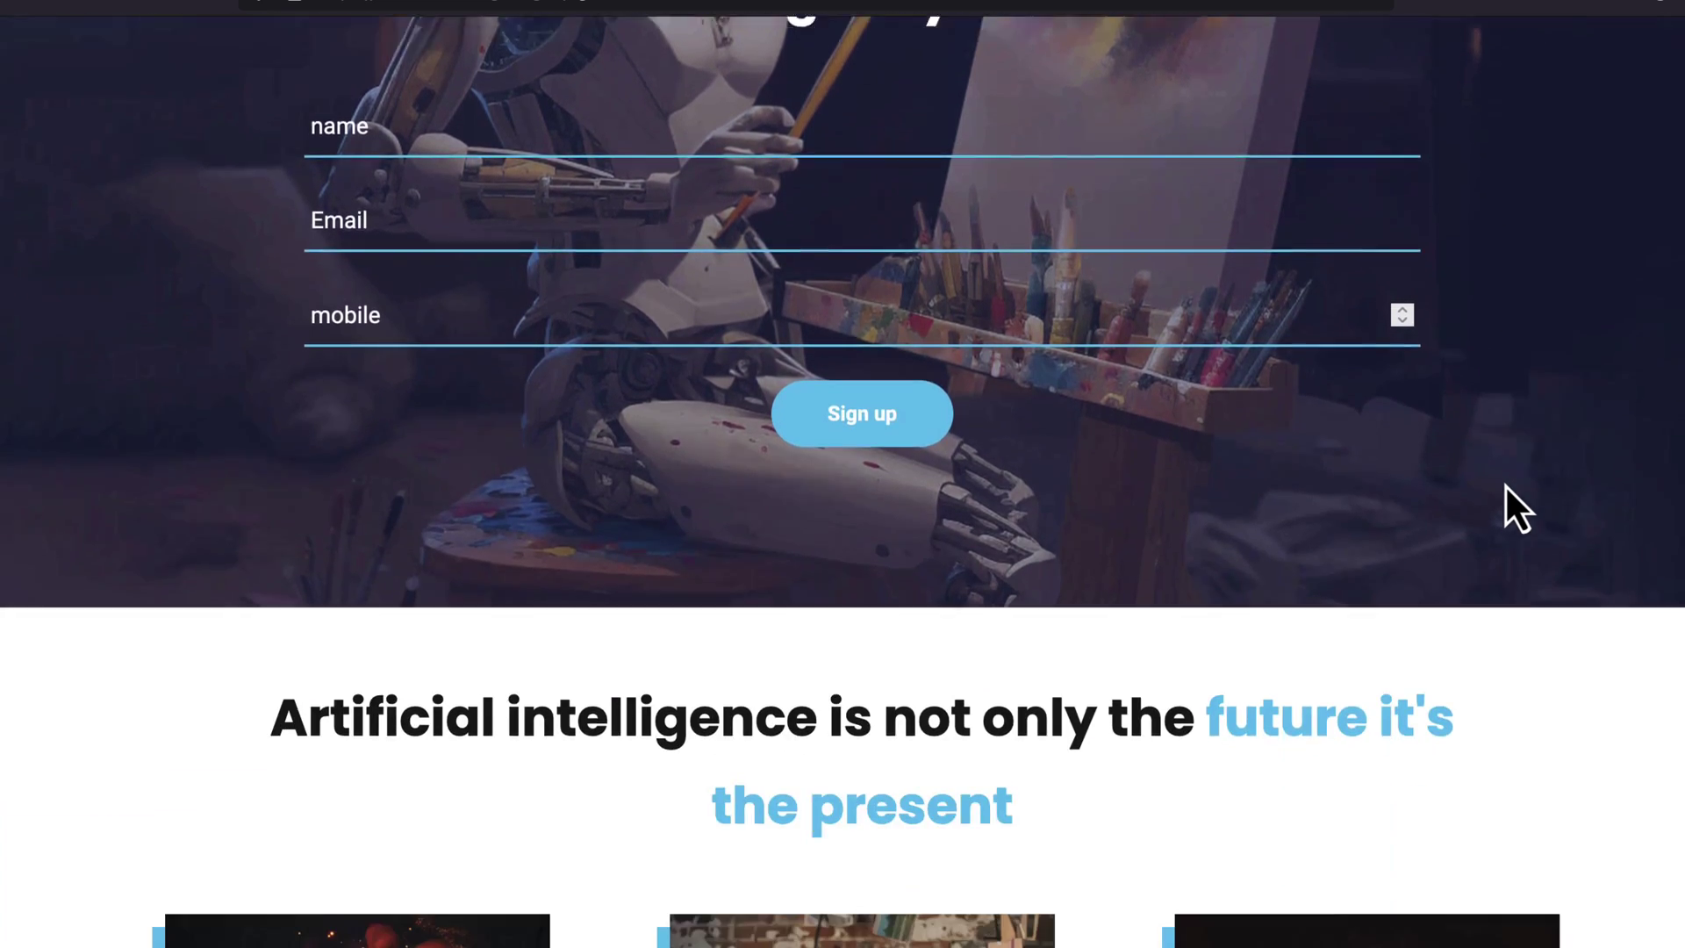
pyautogui.scroll(-4, 1505, 487)
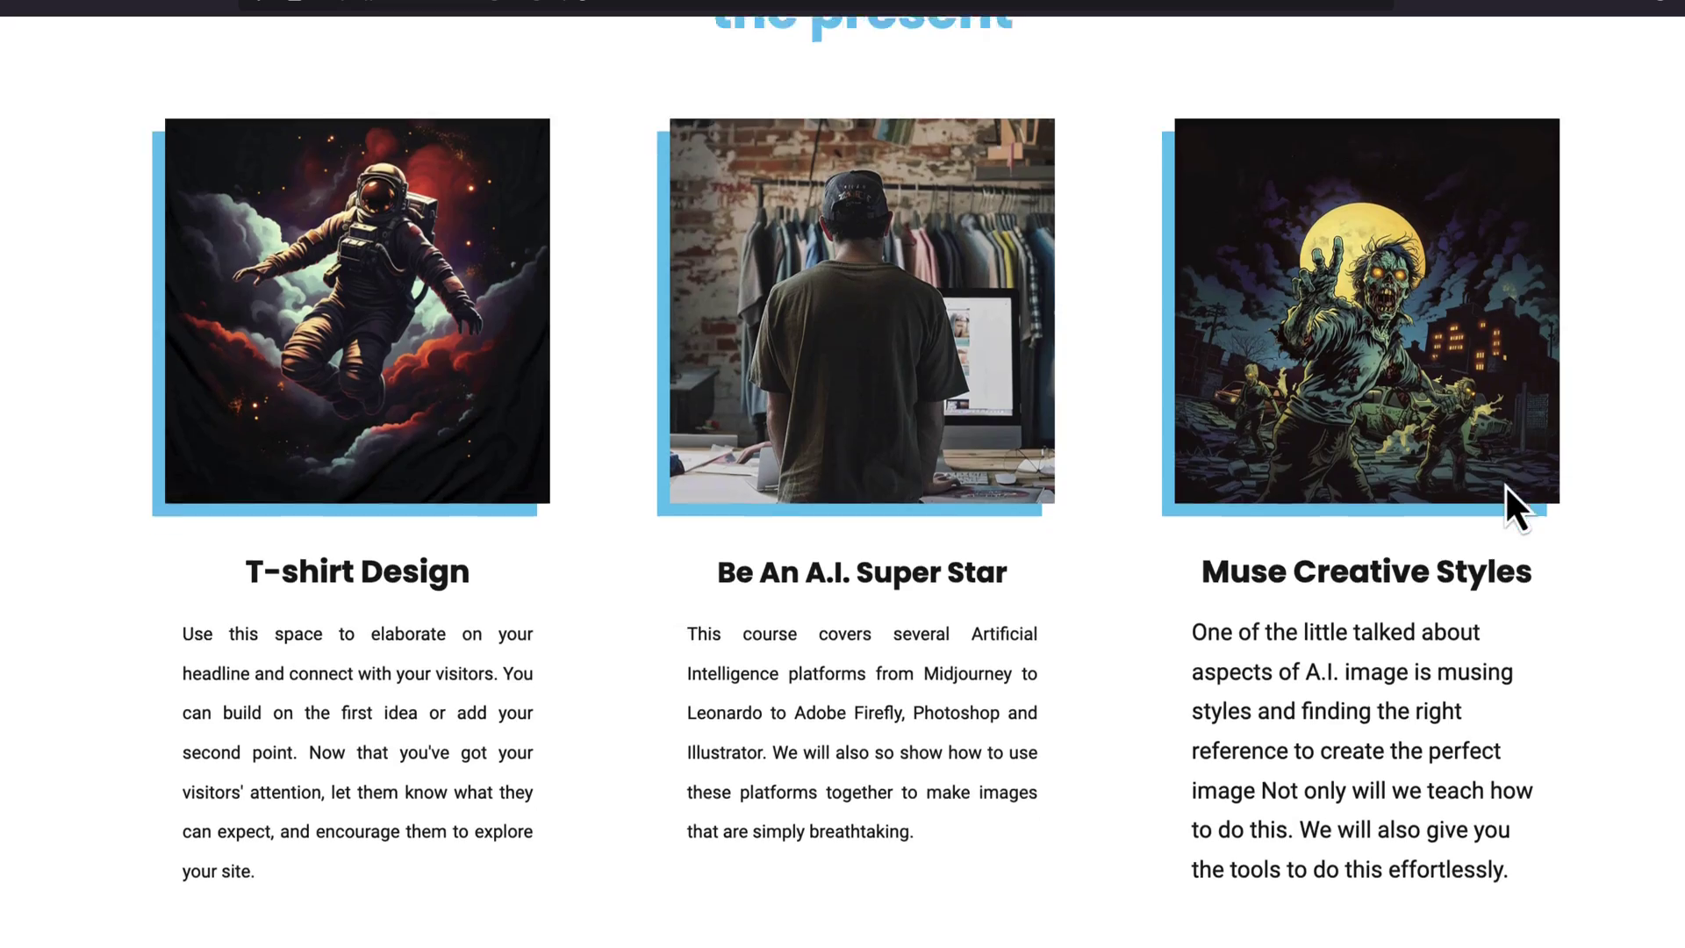
pyautogui.scroll(-9, 1504, 483)
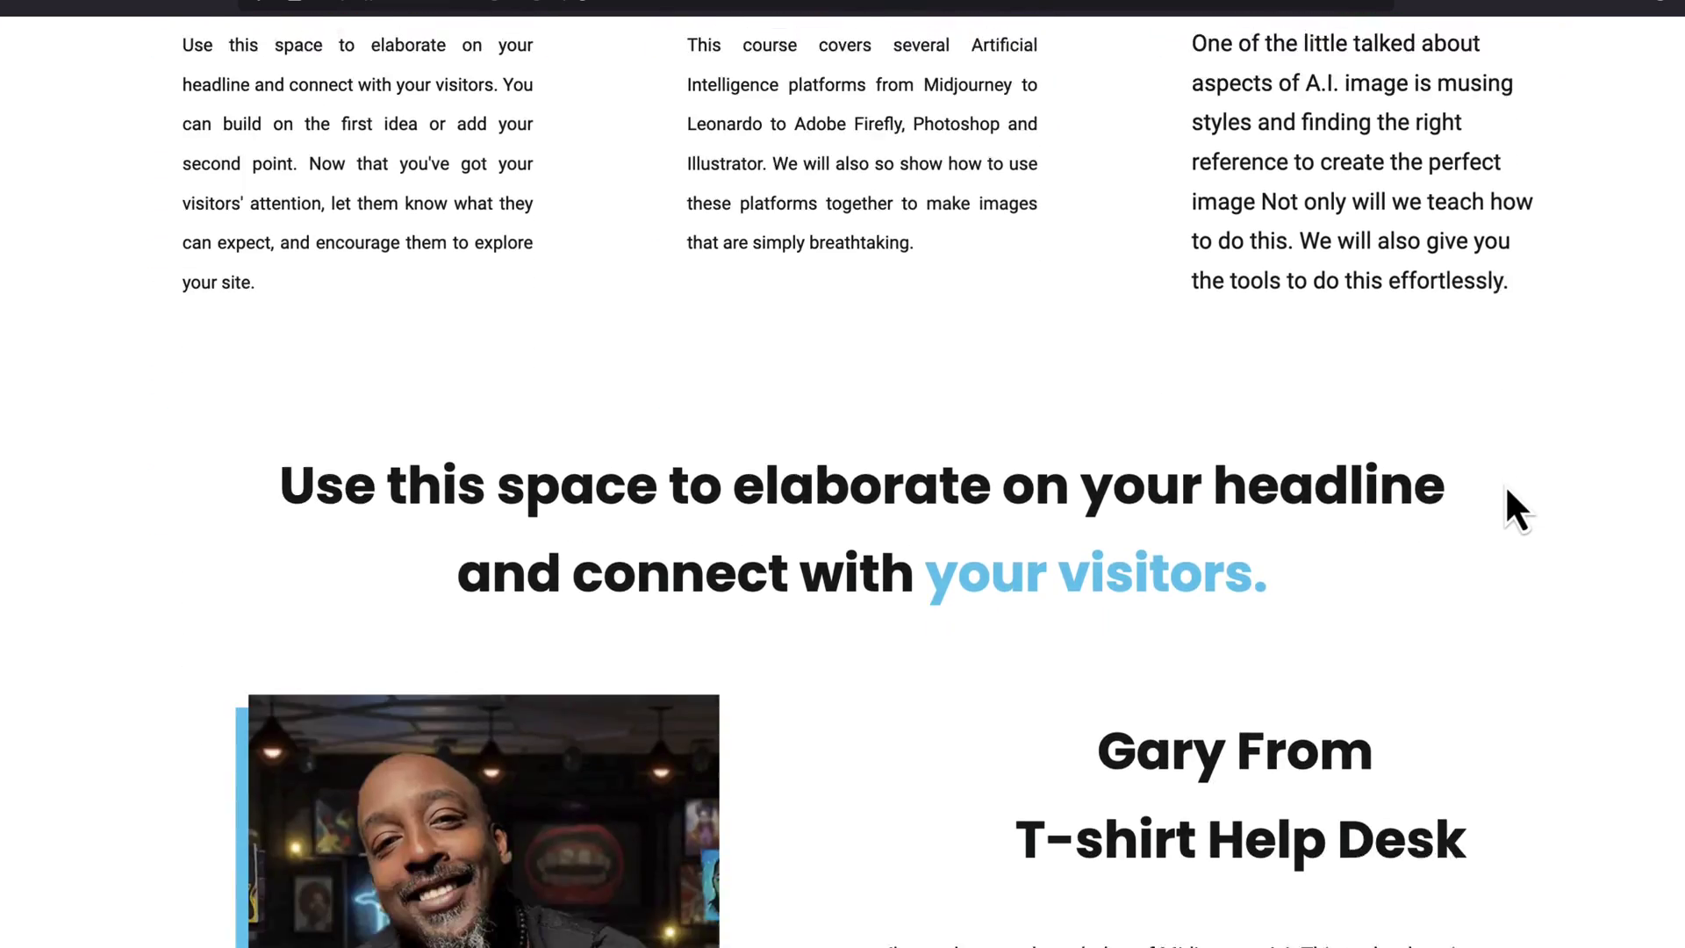